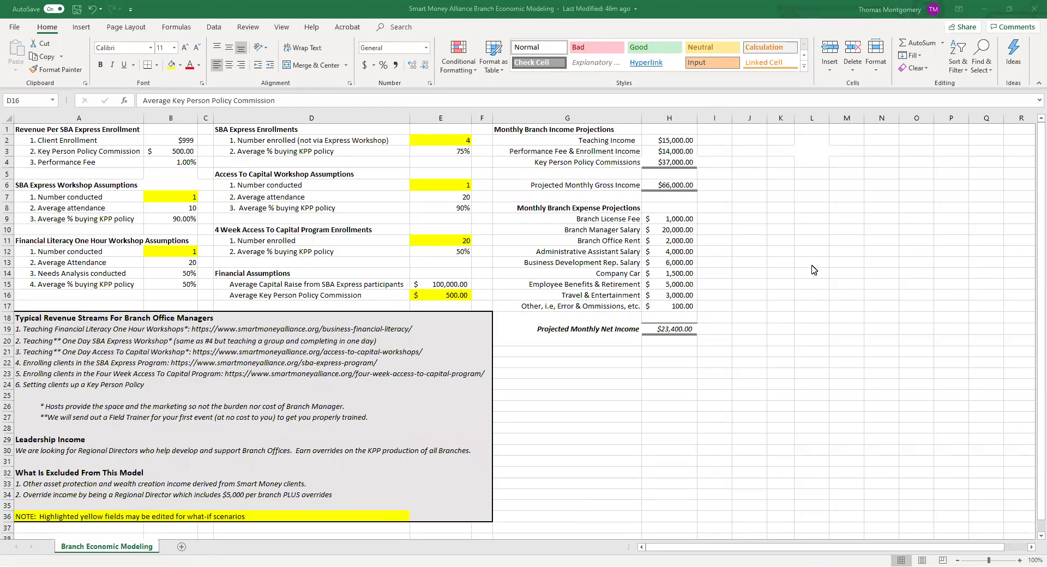
- Examine the Monthly Branch Expense Projections block, row by row from Branch License Fee to Administrative Assistant Salary
left_click_drag(589, 210, 686, 307)
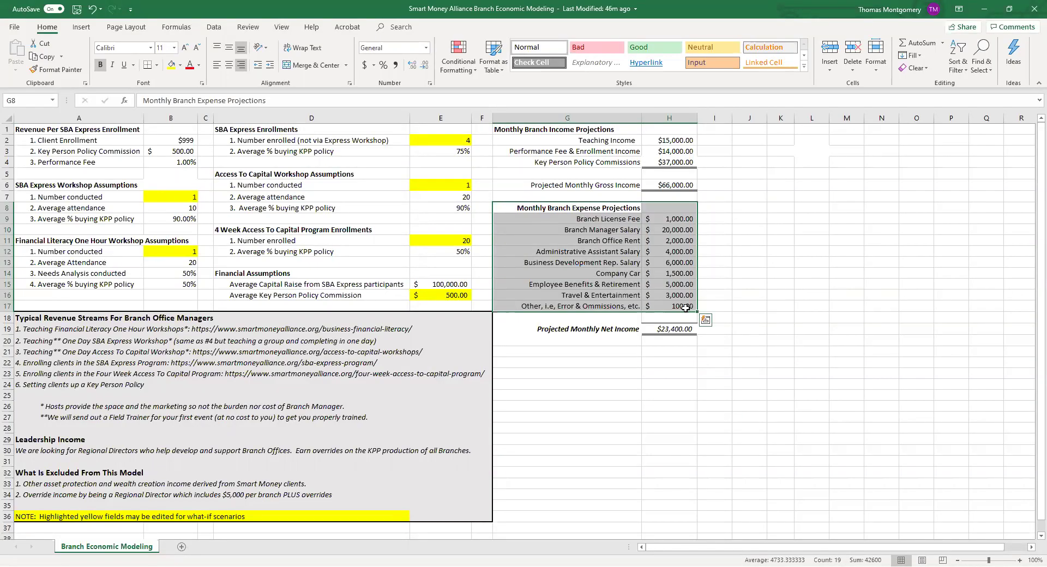
left_click(620, 219)
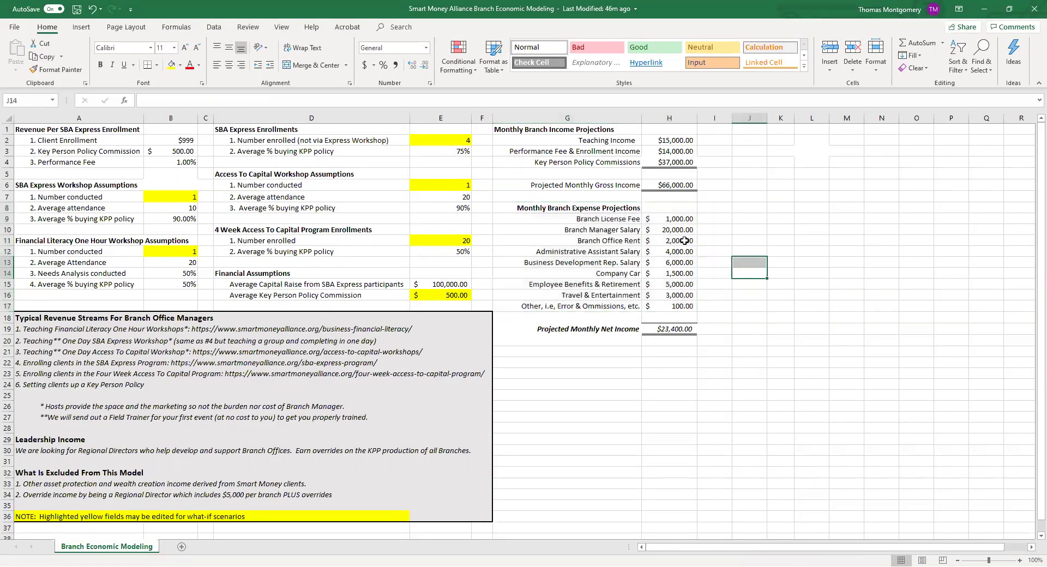
left_click_drag(620, 219, 654, 220)
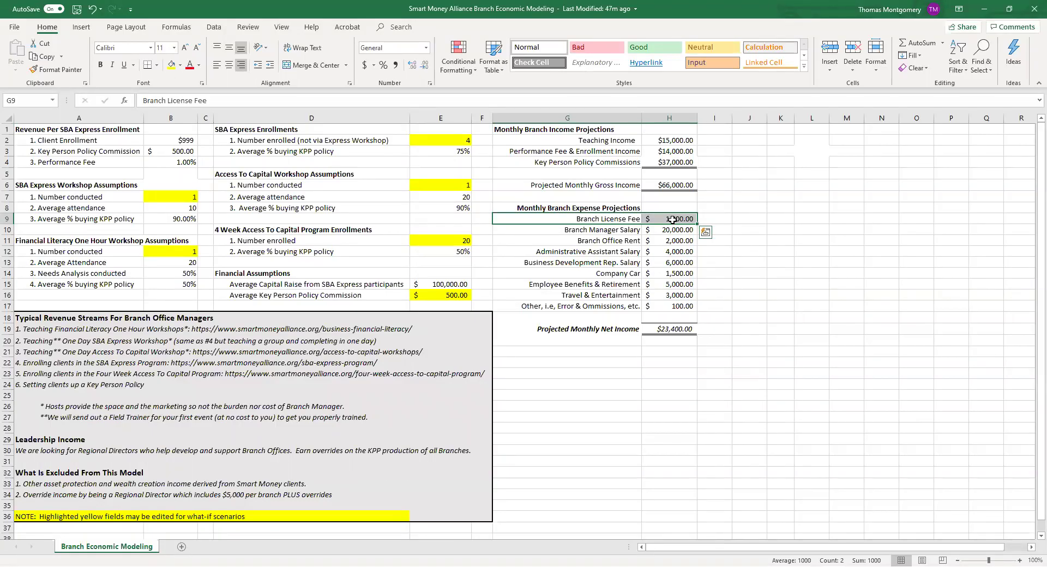
left_click(657, 254)
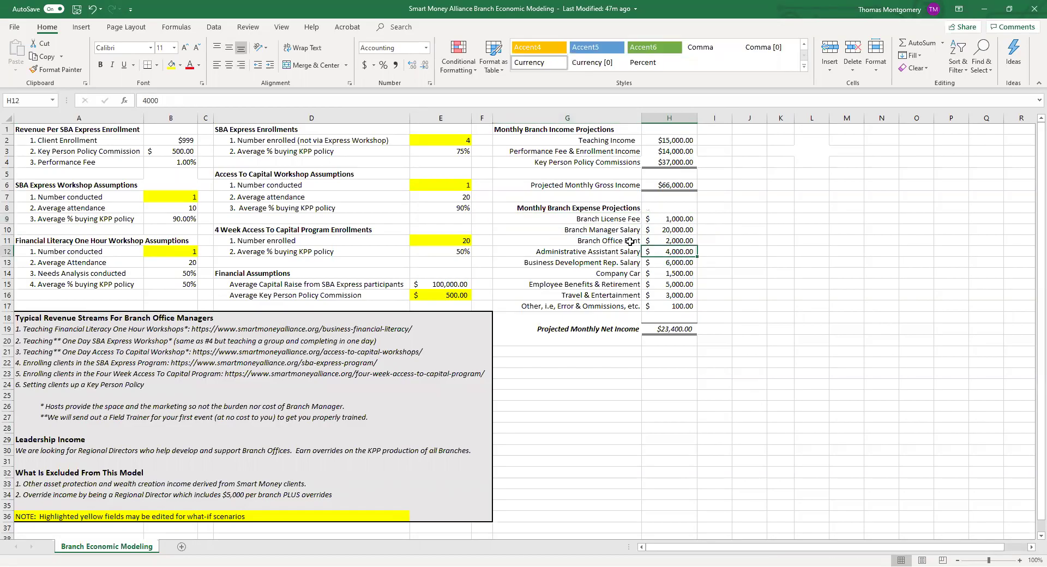
left_click_drag(606, 230, 659, 232)
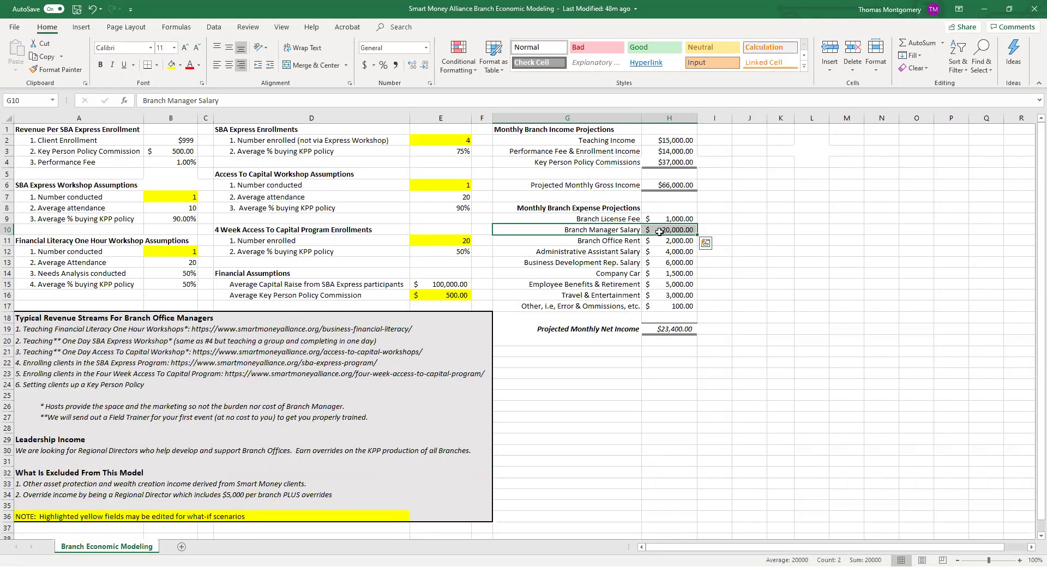
left_click(623, 241)
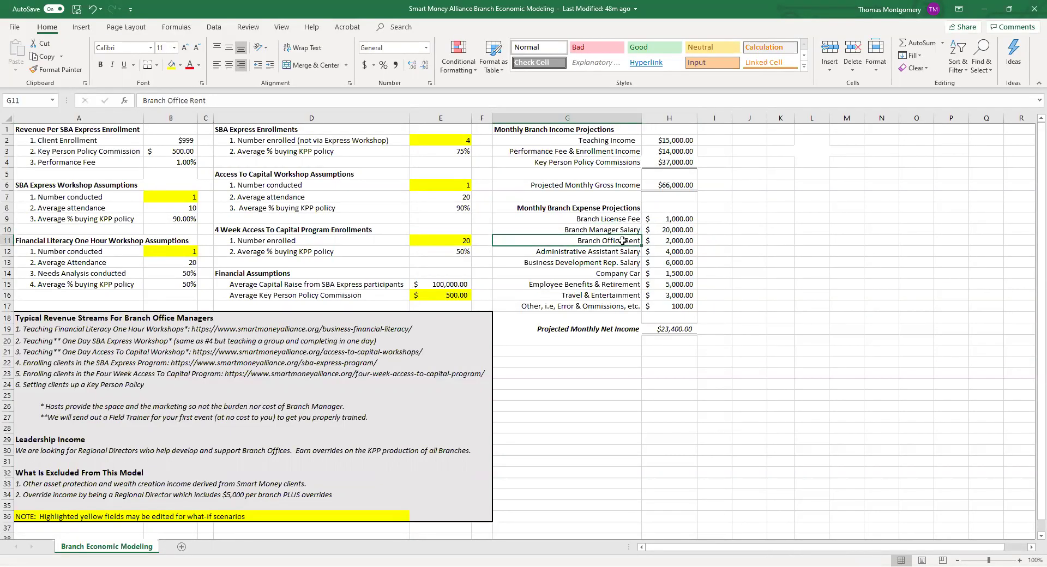
left_click_drag(622, 241, 652, 240)
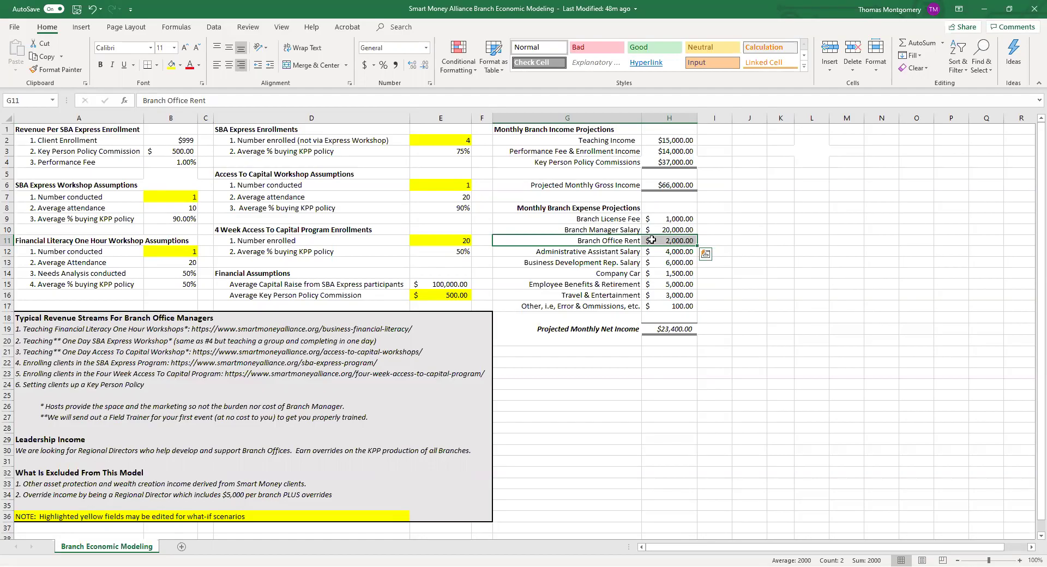
left_click(617, 252)
left_click_drag(618, 252, 652, 253)
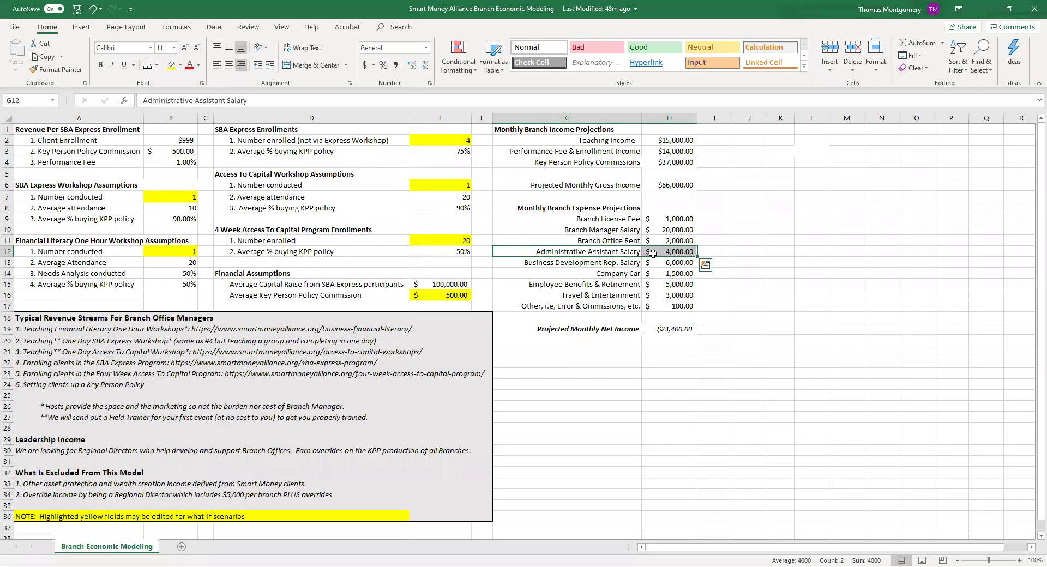
- Examine the remaining expense rows from Business Development Rep. Salary to Other, finishing with the whole expense block
left_click_drag(628, 262, 651, 262)
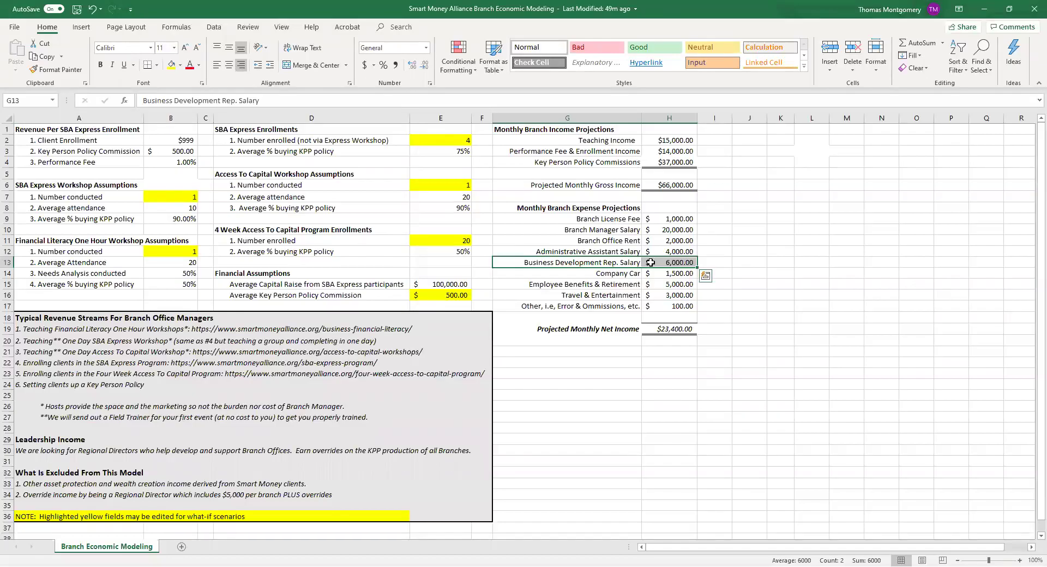
left_click(623, 274)
left_click_drag(623, 273, 649, 275)
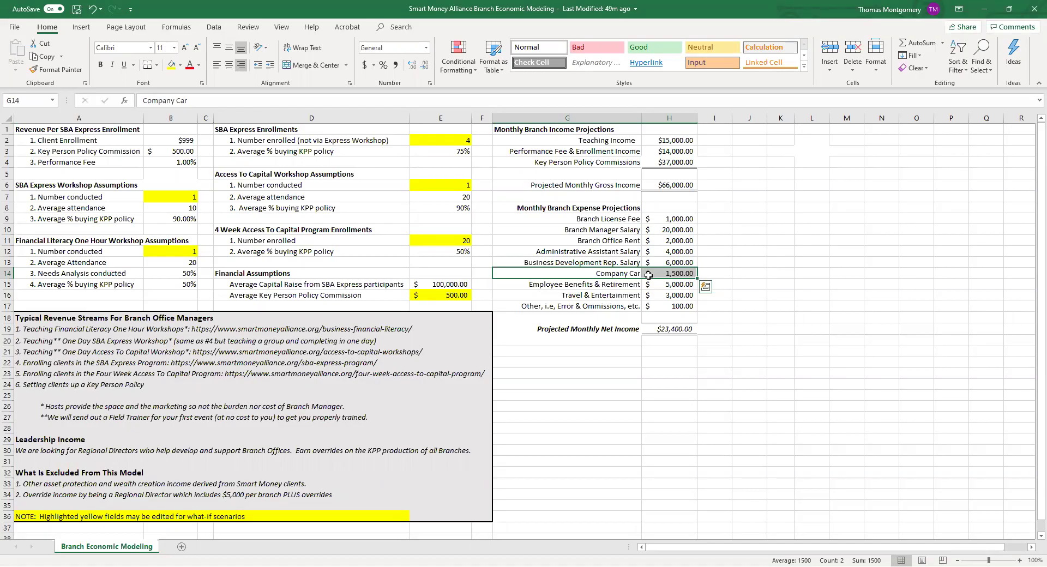
left_click(686, 274)
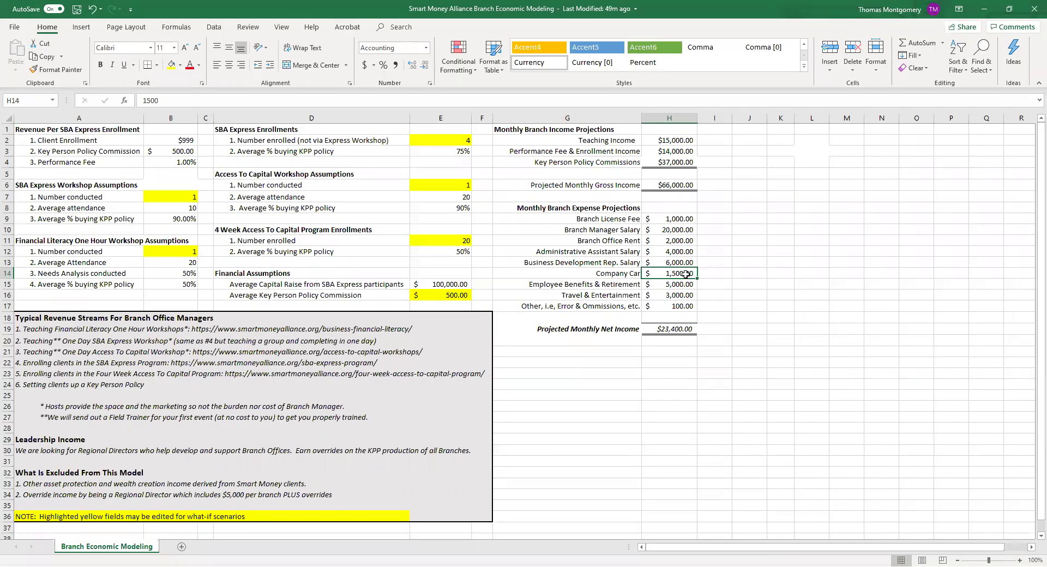
left_click(614, 286)
left_click_drag(614, 285, 661, 289)
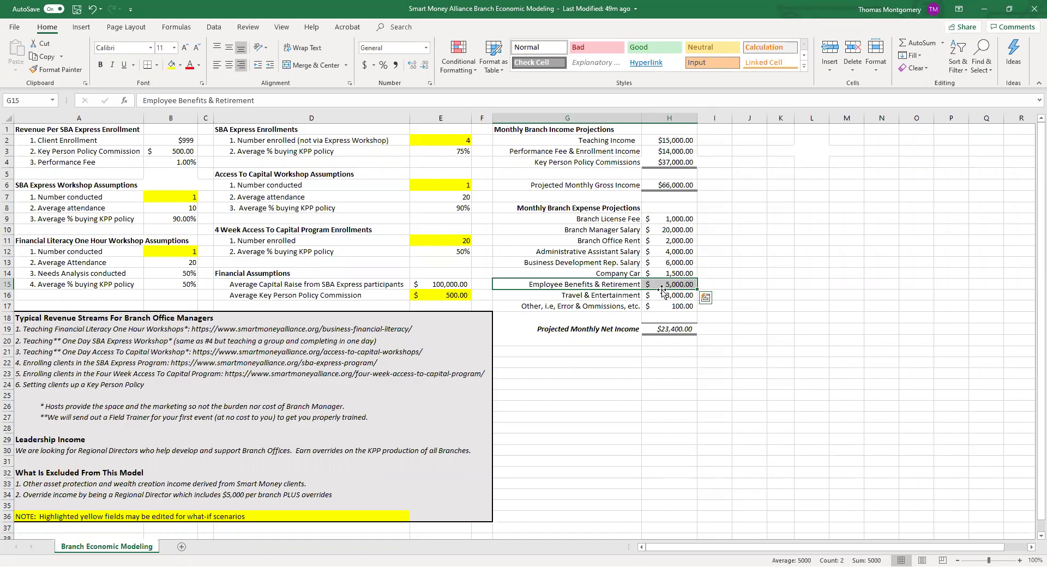
left_click(626, 295)
left_click_drag(626, 295, 648, 297)
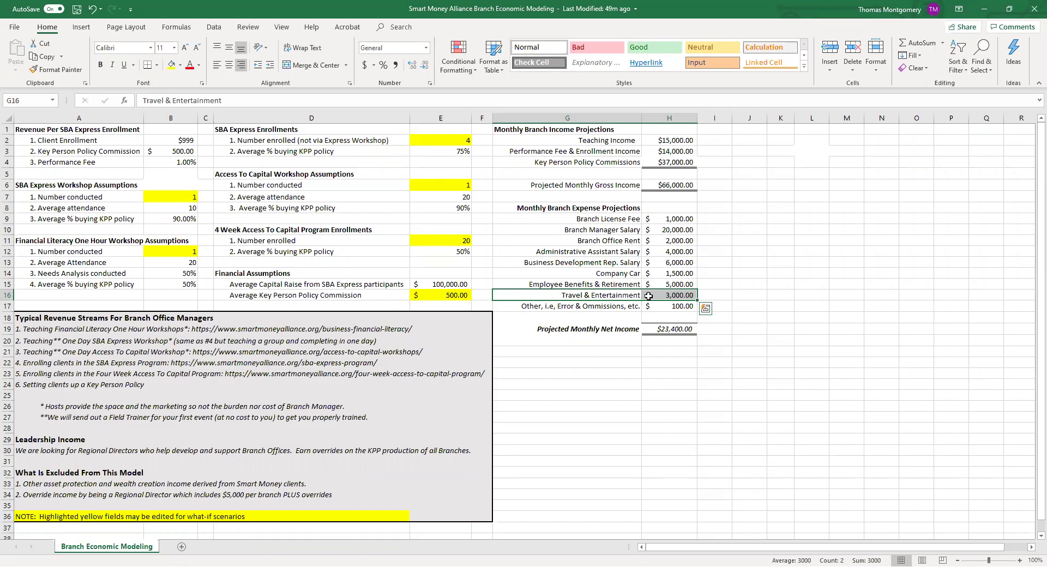
left_click_drag(629, 307, 667, 307)
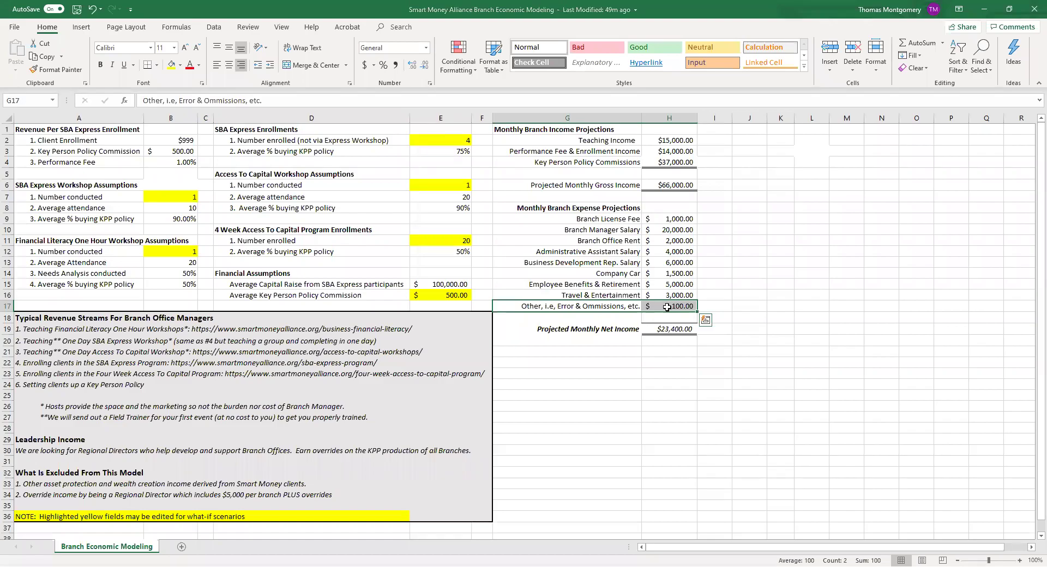
left_click(595, 305)
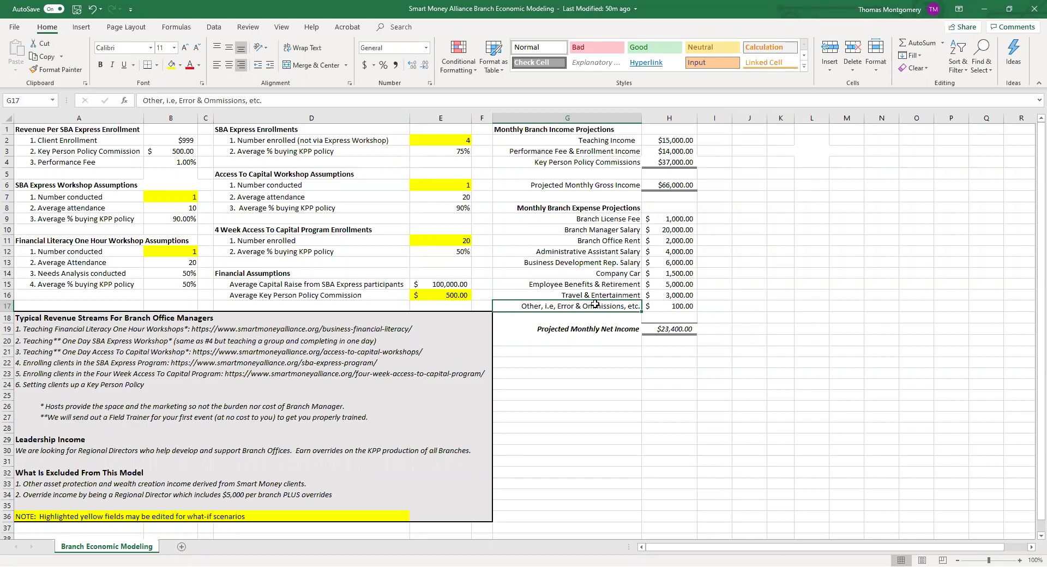
left_click(581, 209)
left_click_drag(643, 209, 664, 307)
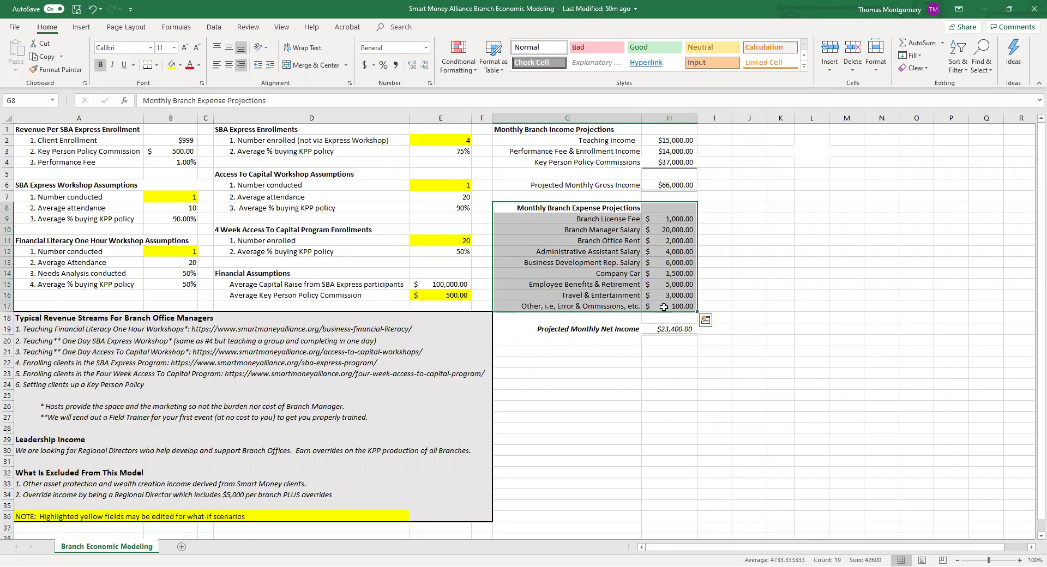
- Set the Branch Manager Salary in H10 to 6000 and check the Projected Monthly Net Income
left_click(682, 229)
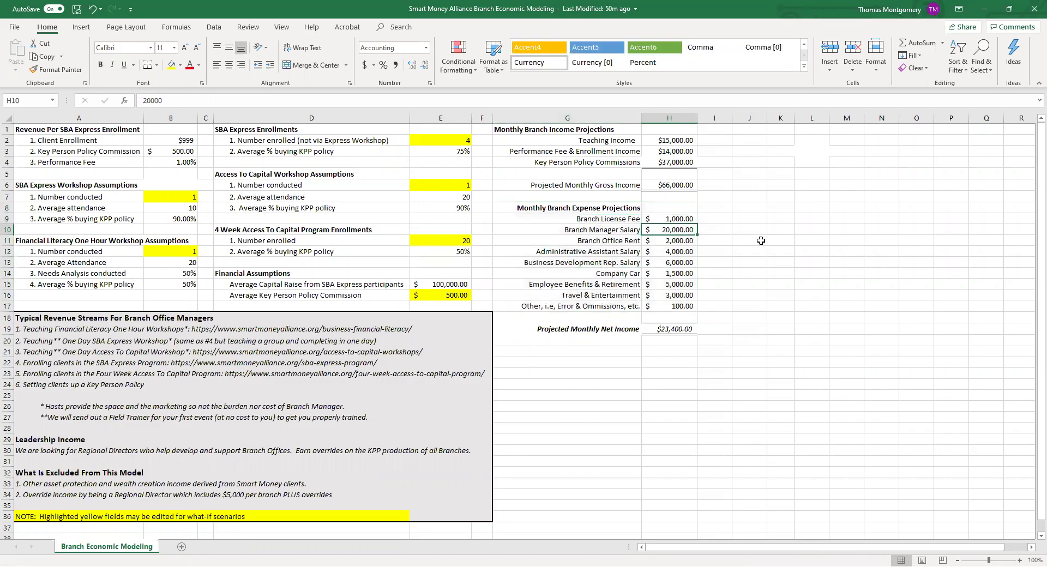
type("6000")
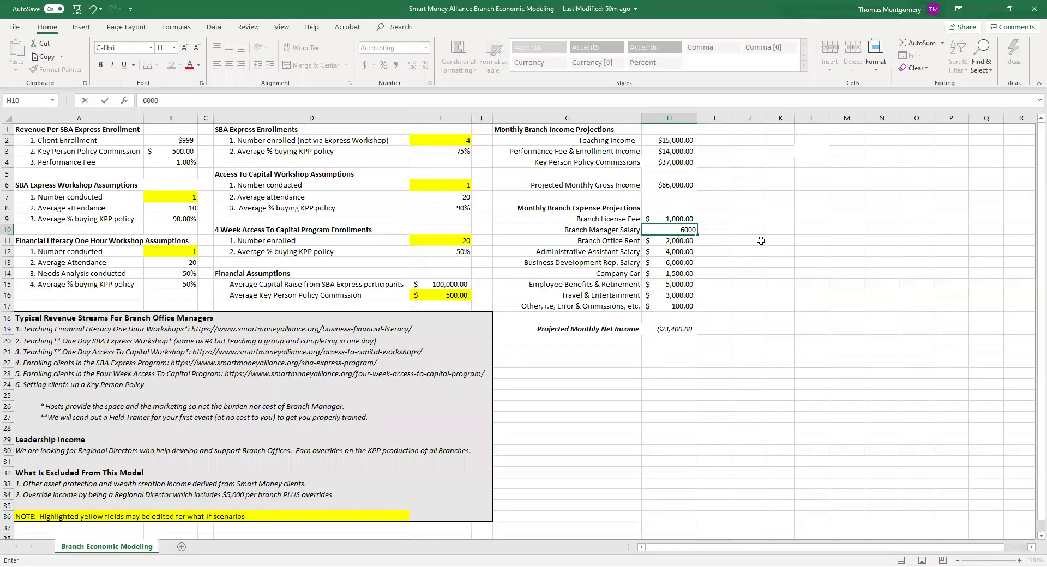
key("Return")
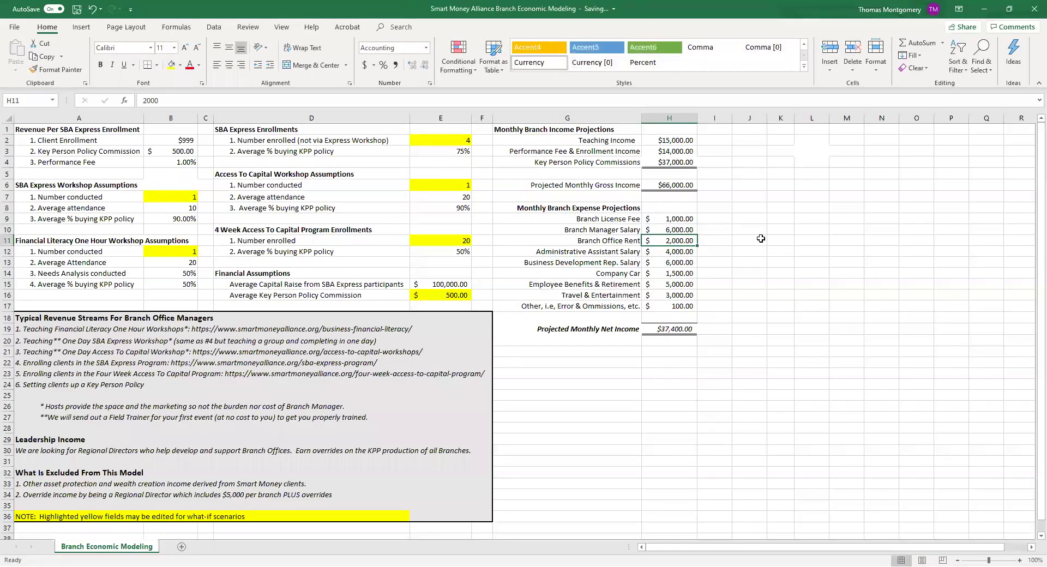
left_click(666, 328)
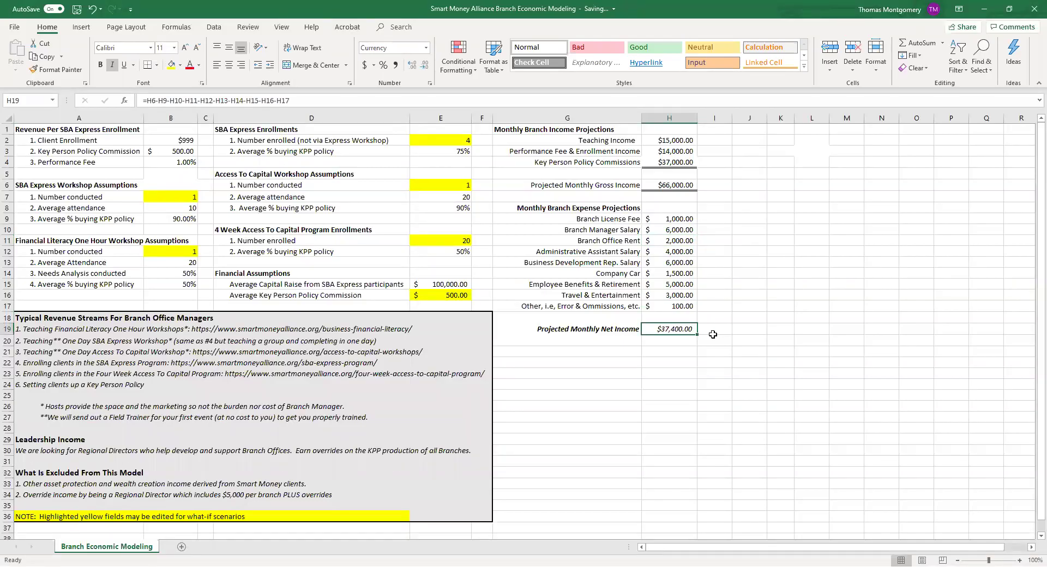
- Set the Branch Manager Salary in H10 back to 20000
left_click(683, 229)
type("20000")
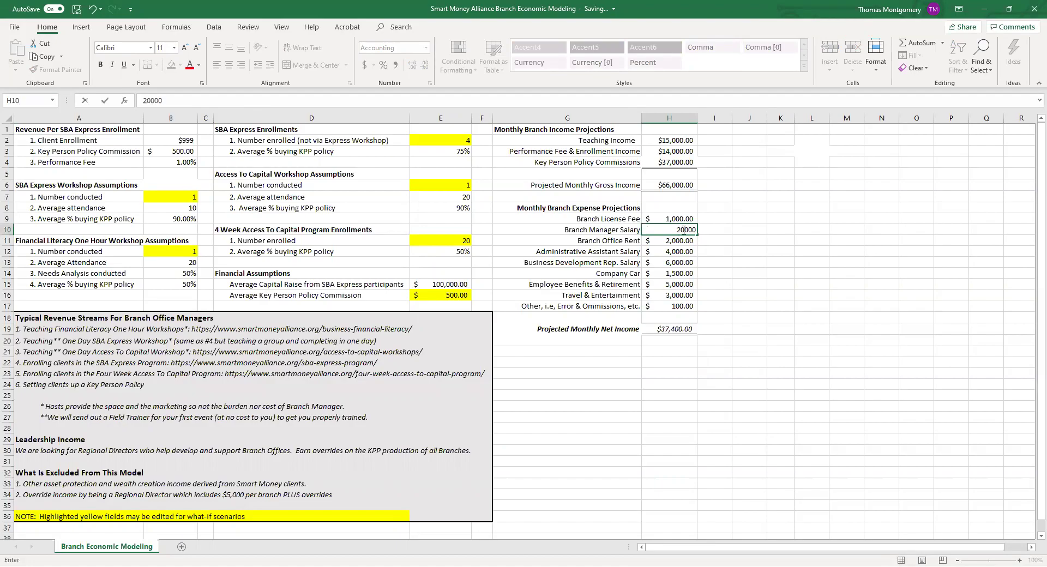
key("Return")
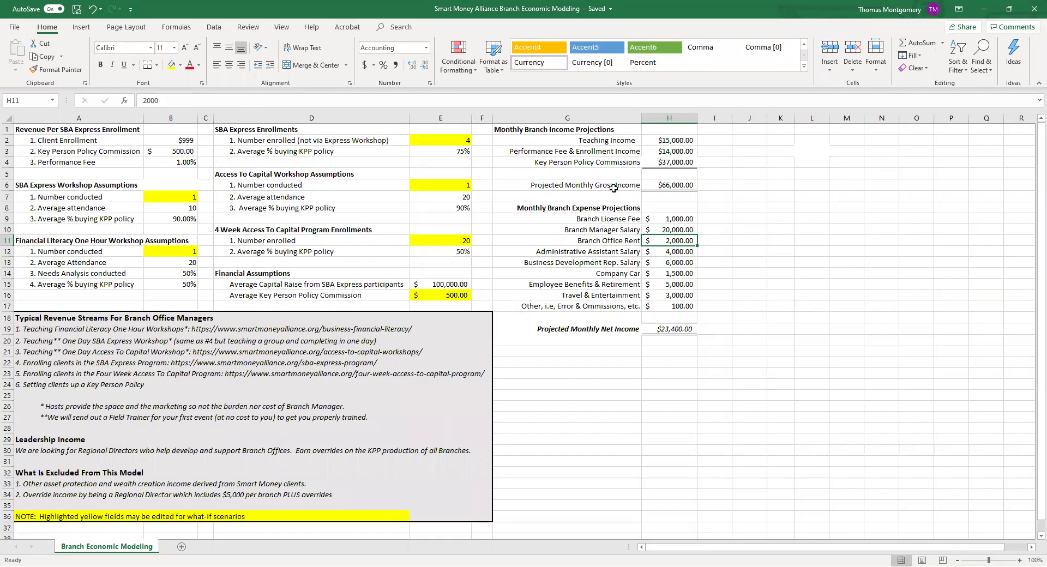
- Examine the three branch income rows, the Key Person Policy Commissions formula, and the projected monthly gross and net income
left_click(595, 132)
left_click_drag(601, 140, 649, 161)
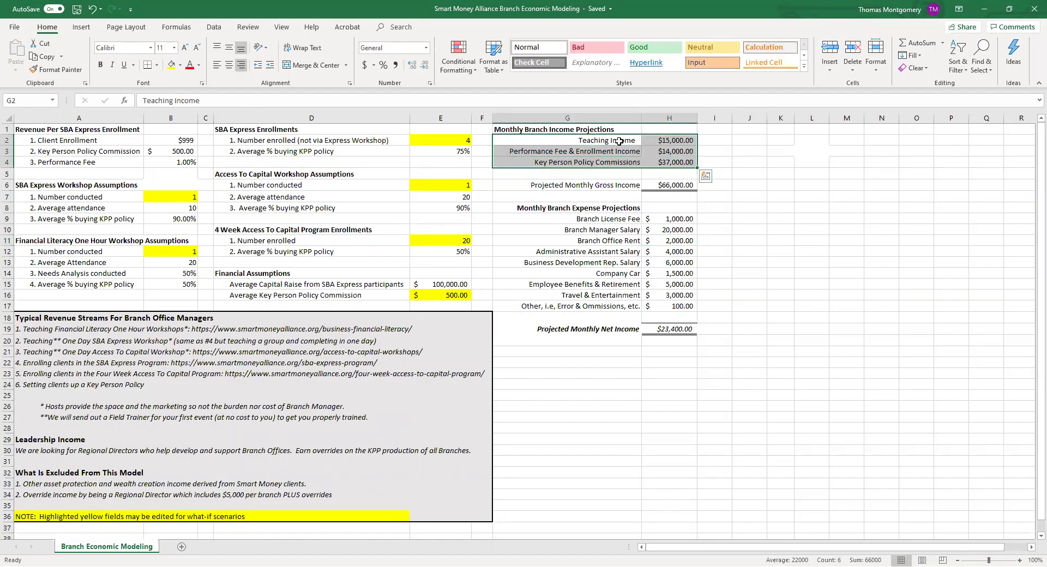
left_click(620, 142)
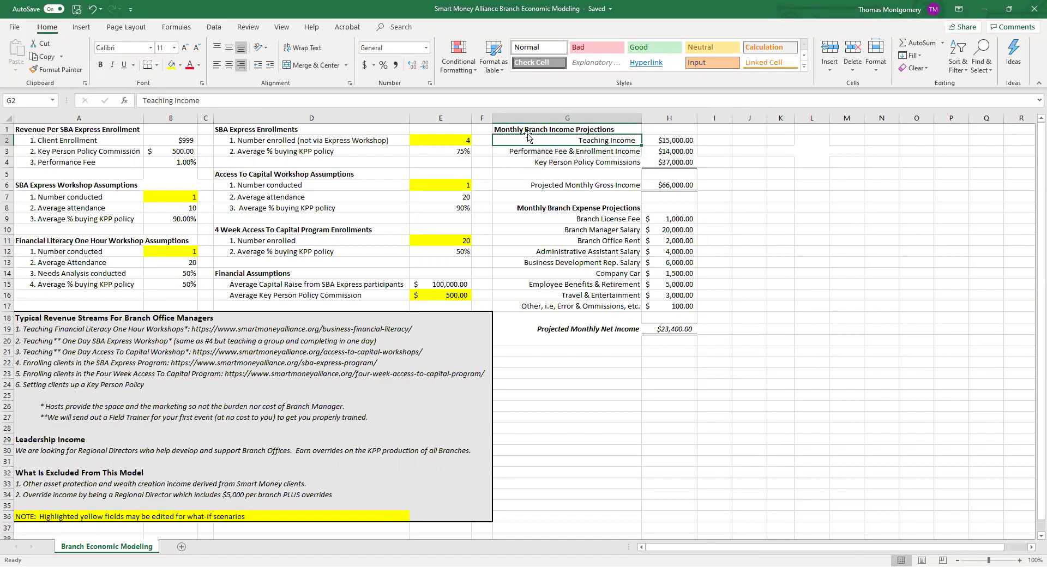
left_click(562, 152)
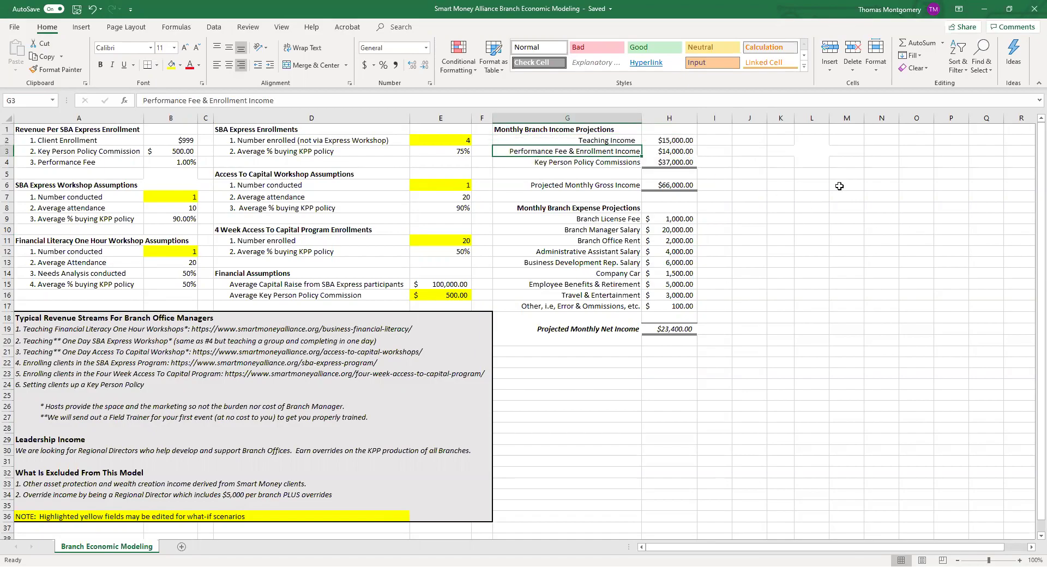
left_click(583, 160)
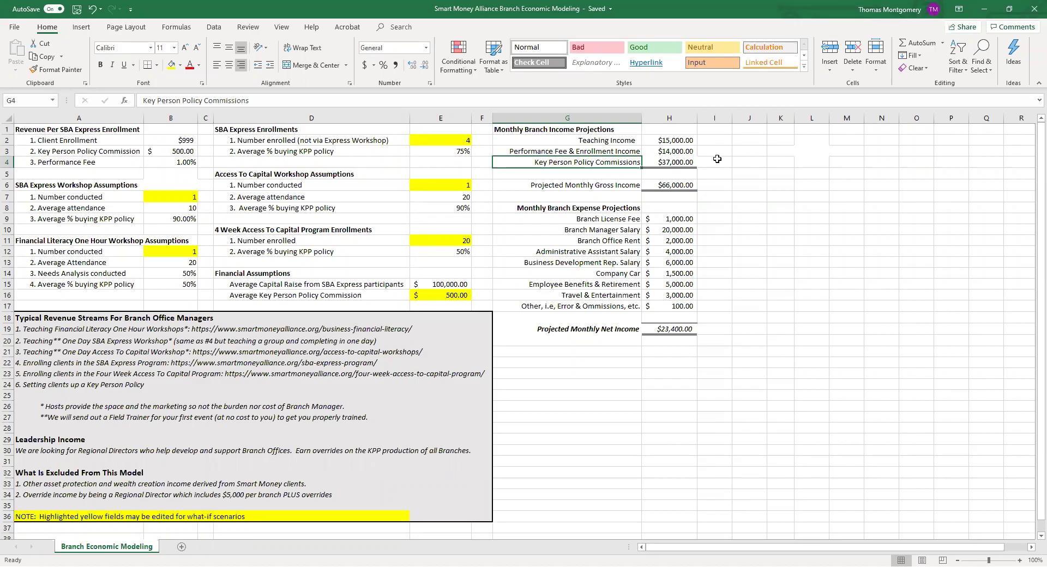
left_click(666, 161)
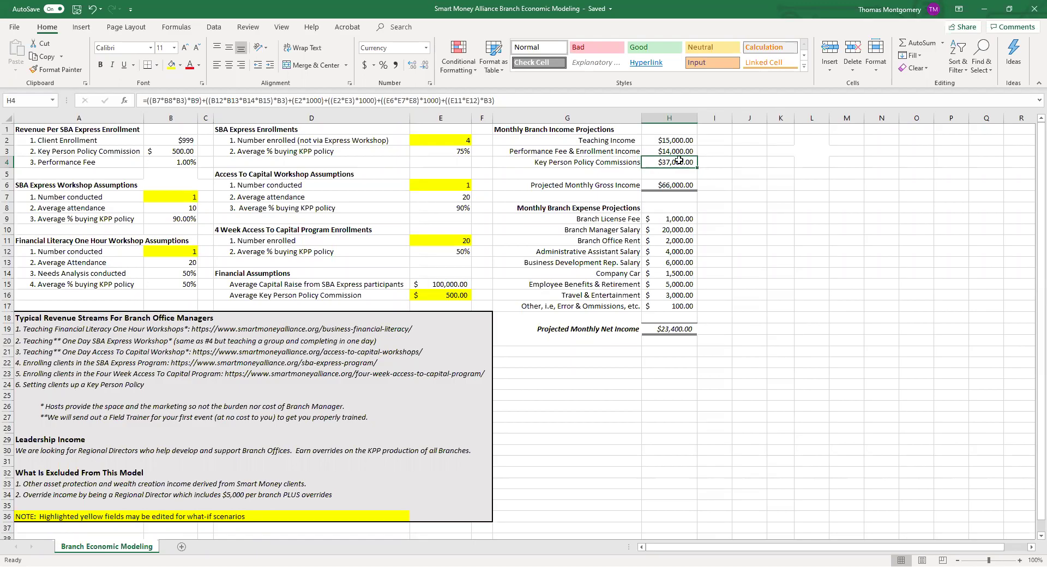
left_click_drag(612, 141, 661, 162)
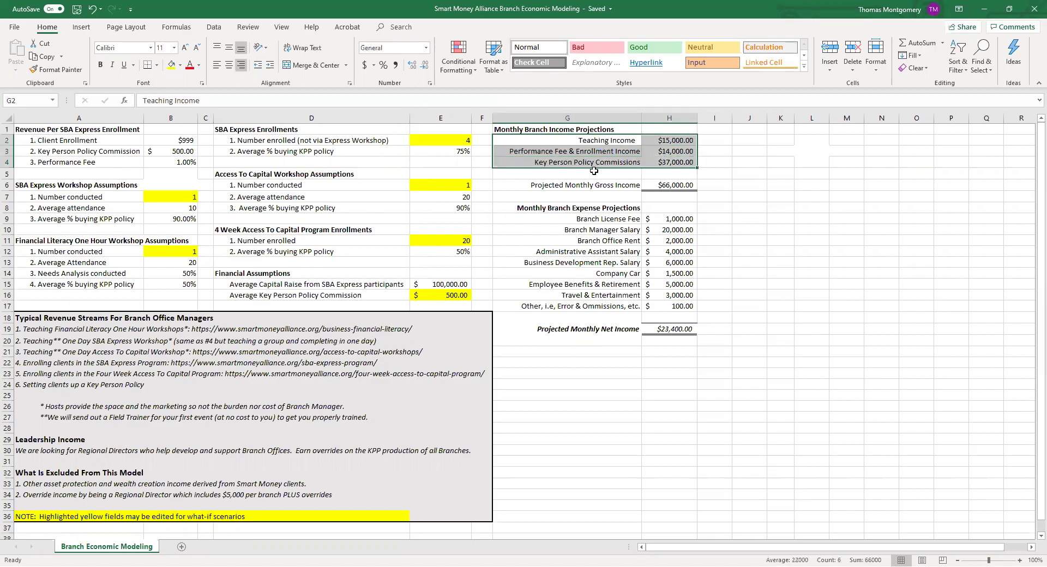
left_click(672, 184)
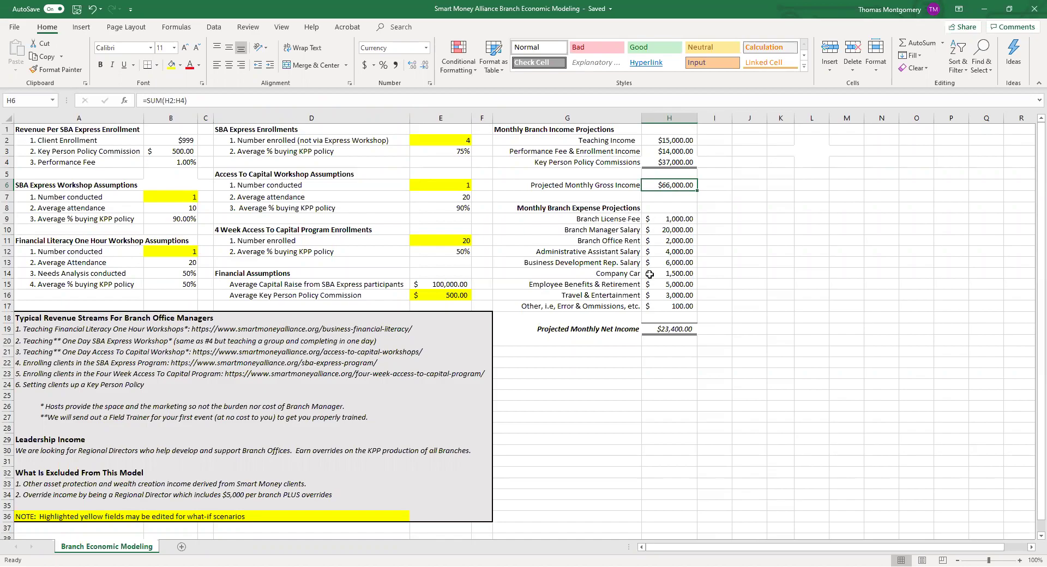
left_click(670, 326)
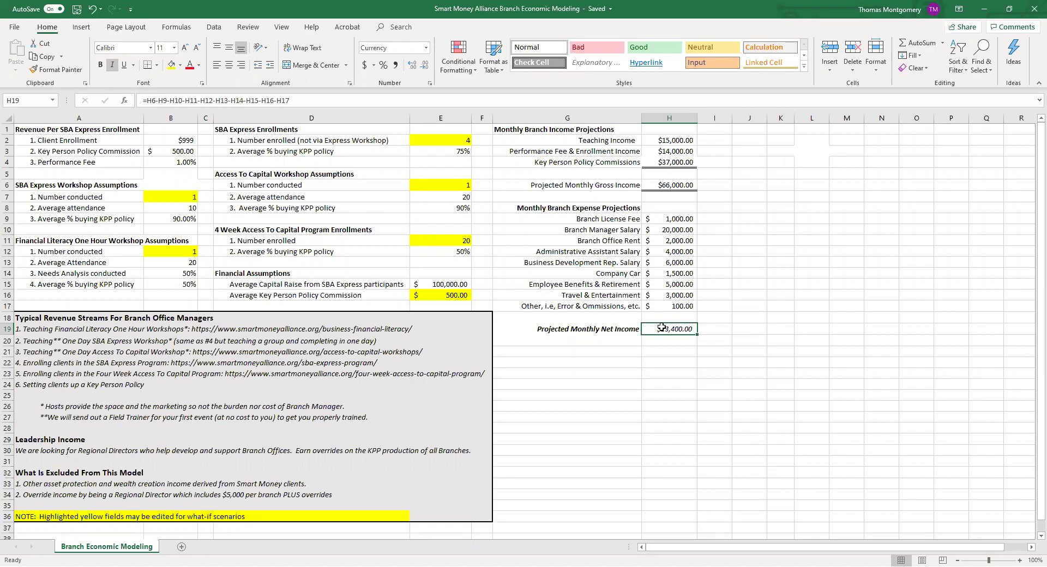
left_click_drag(568, 131, 660, 331)
left_click(640, 263)
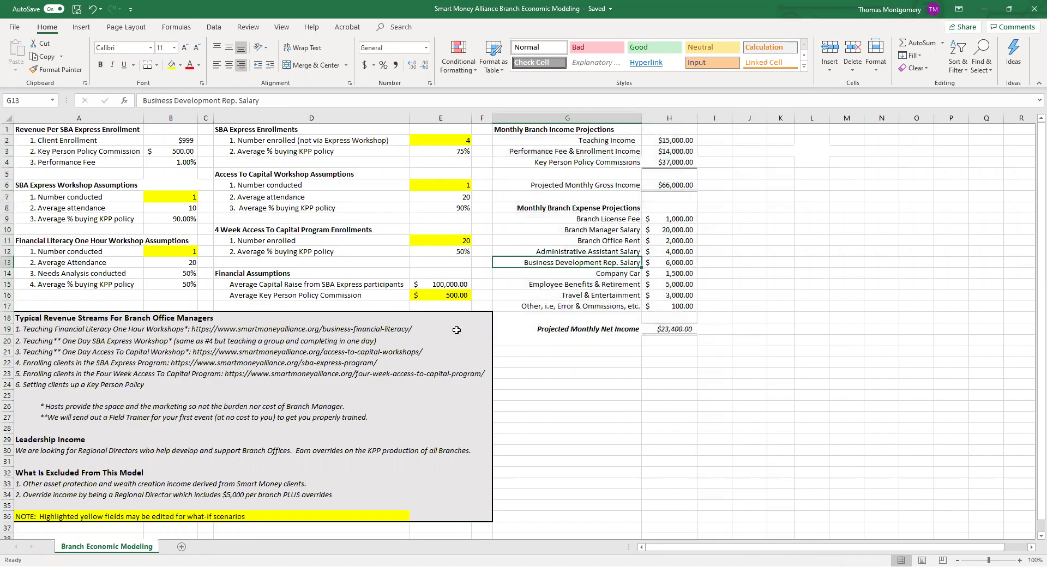
- Examine the notes block below the assumptions, starting with the Typical Revenue Streams heading and the Financial Literacy One Hour Workshops entry
left_click_drag(31, 322, 460, 497)
left_click(459, 497)
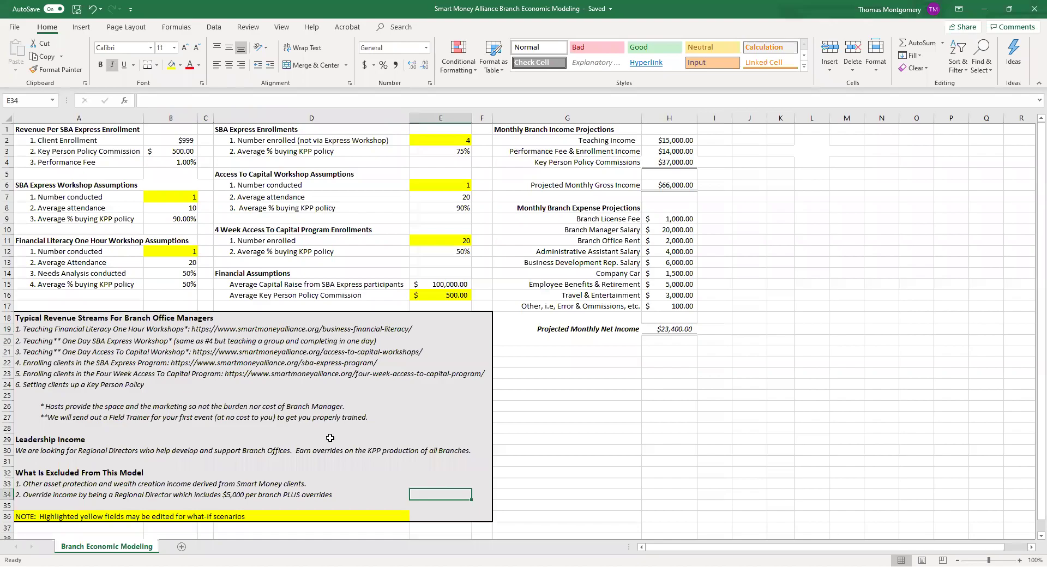
left_click(43, 317)
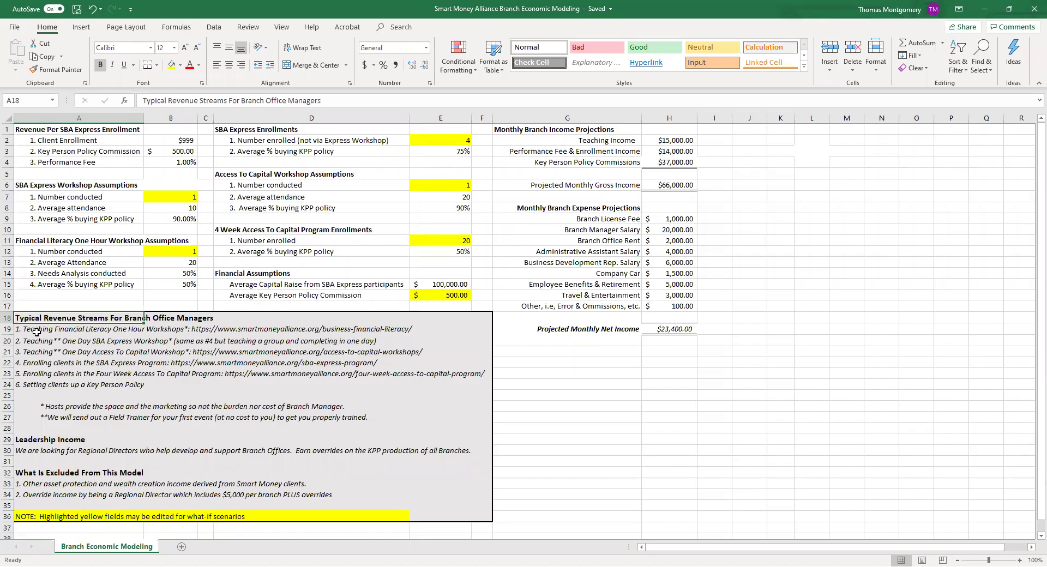
left_click(36, 330)
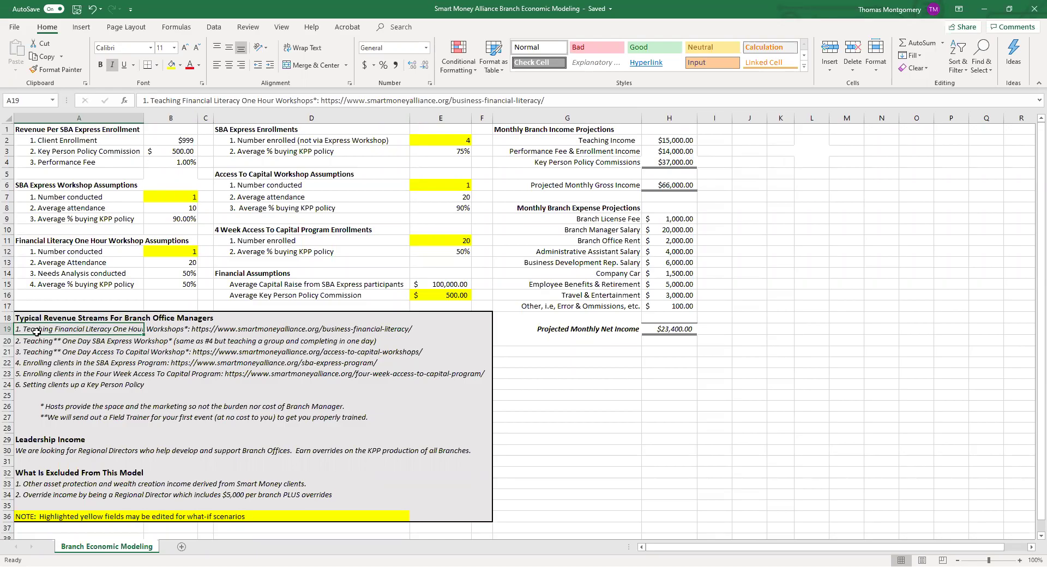
- Compare the One Day SBA Express Workshop entry in A20 with the One Day Access To Capital Workshop entry in A21
left_click(51, 342)
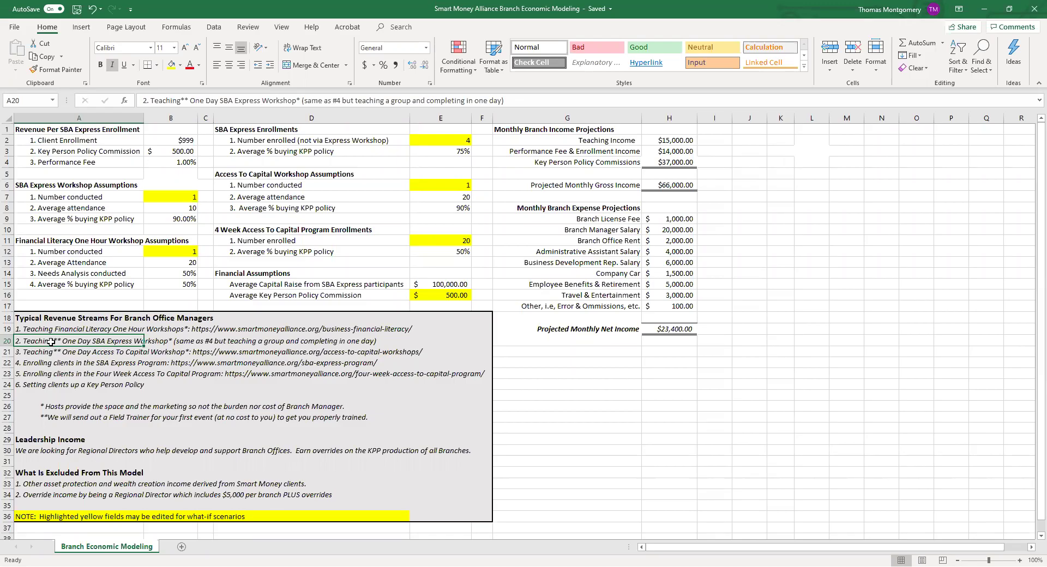
left_click(55, 354)
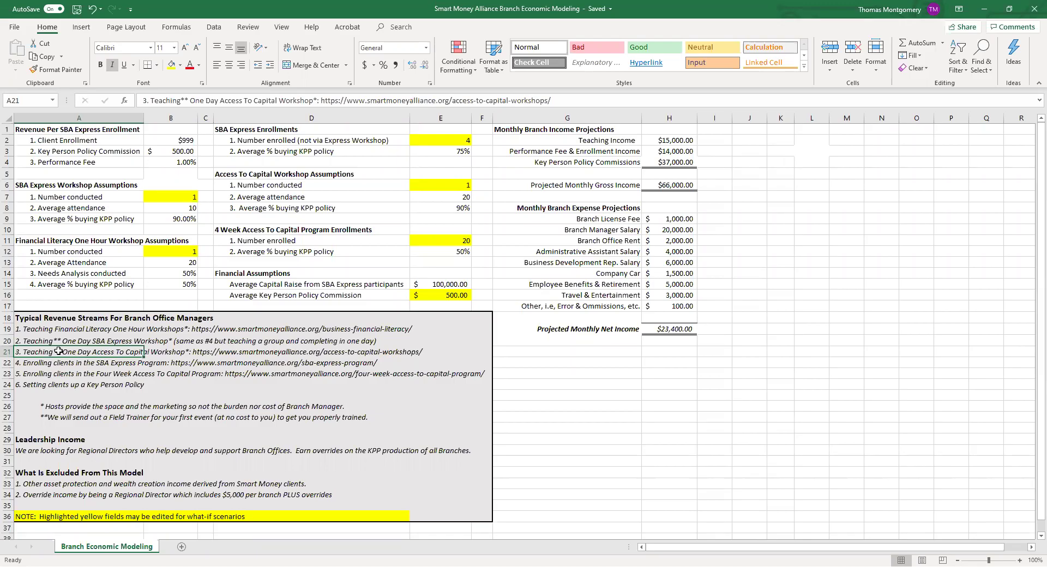
left_click(66, 343)
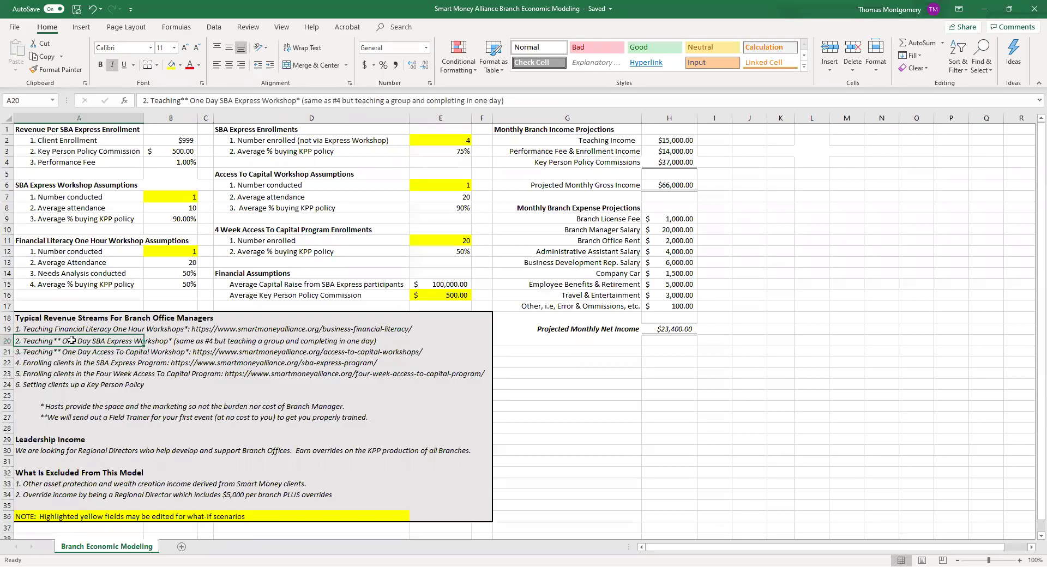
left_click(55, 353)
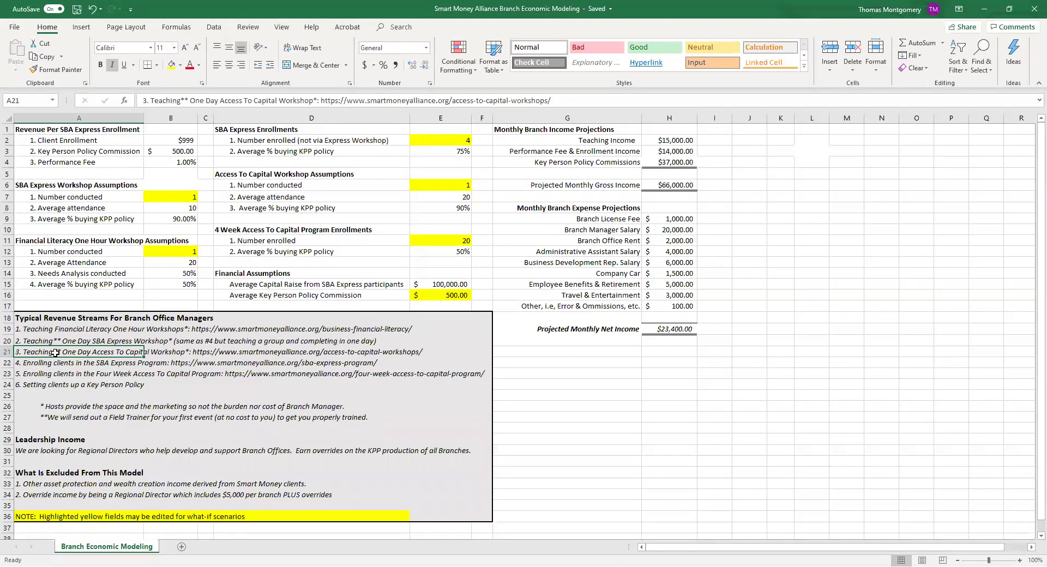
left_click(72, 341)
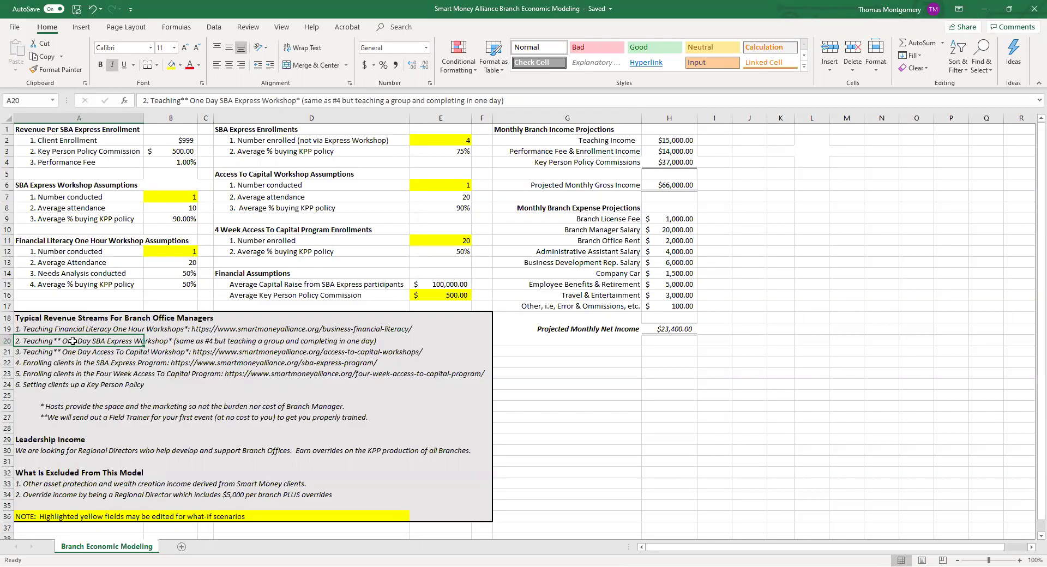
left_click(75, 353)
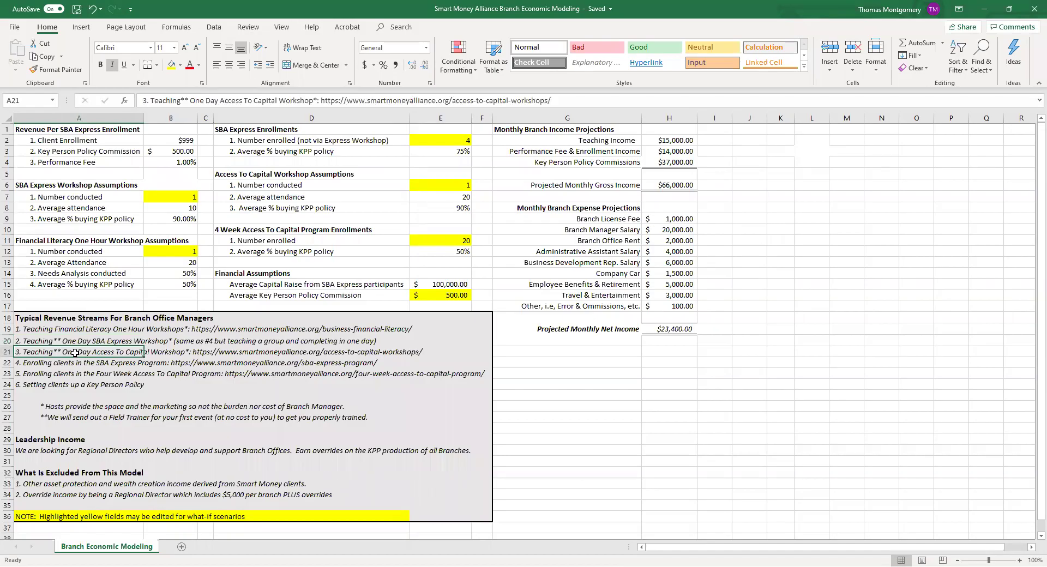
left_click(83, 342)
left_click(79, 352)
left_click(93, 343)
left_click(90, 351)
- Examine the two program enrollment streams, the Key Person Policy stream, and the footnotes on hosts and the Field Trainer
left_click(82, 363)
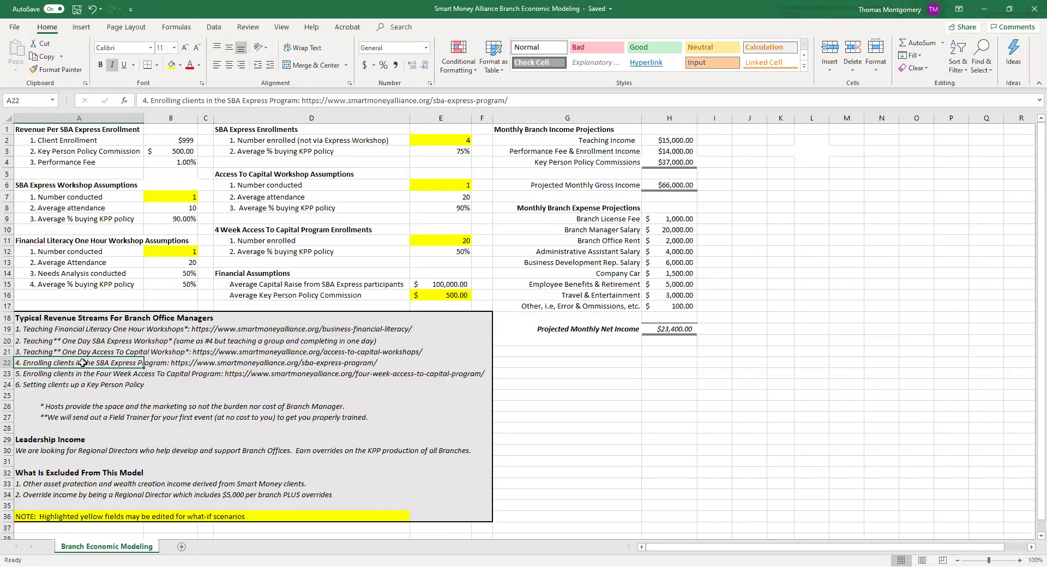
left_click(77, 375)
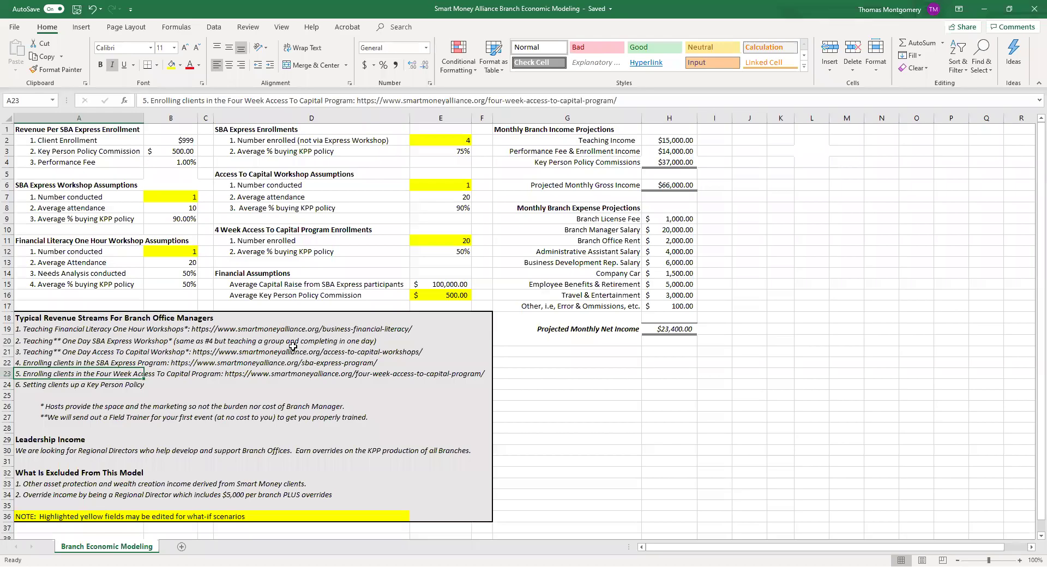
left_click(99, 385)
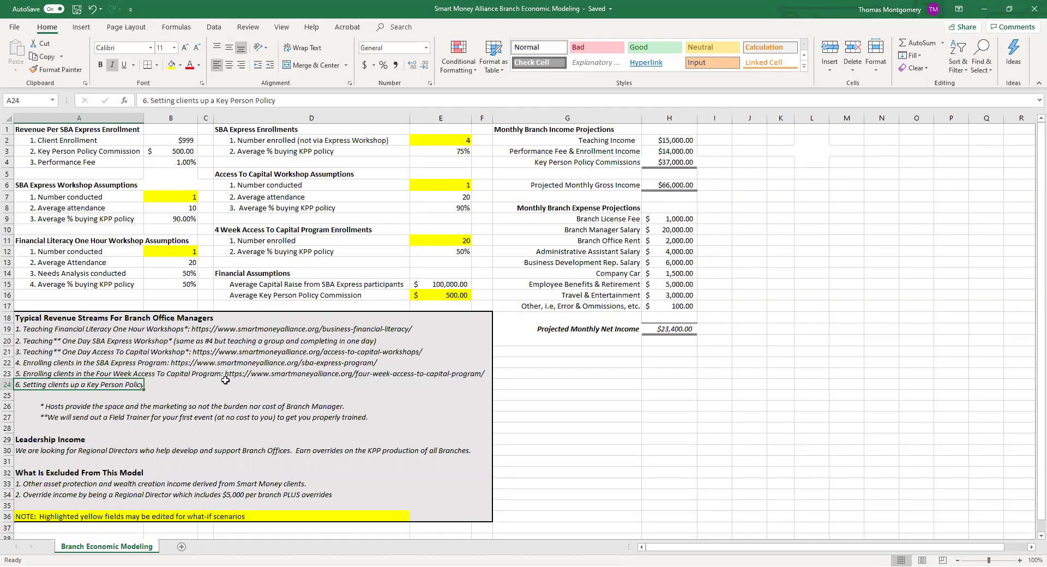
left_click(60, 408)
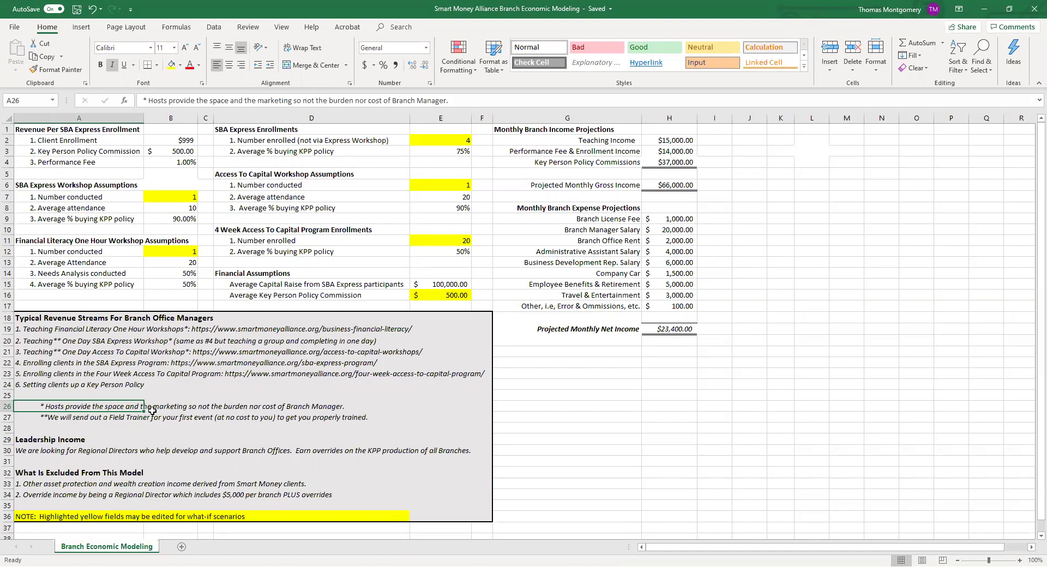
left_click(71, 418)
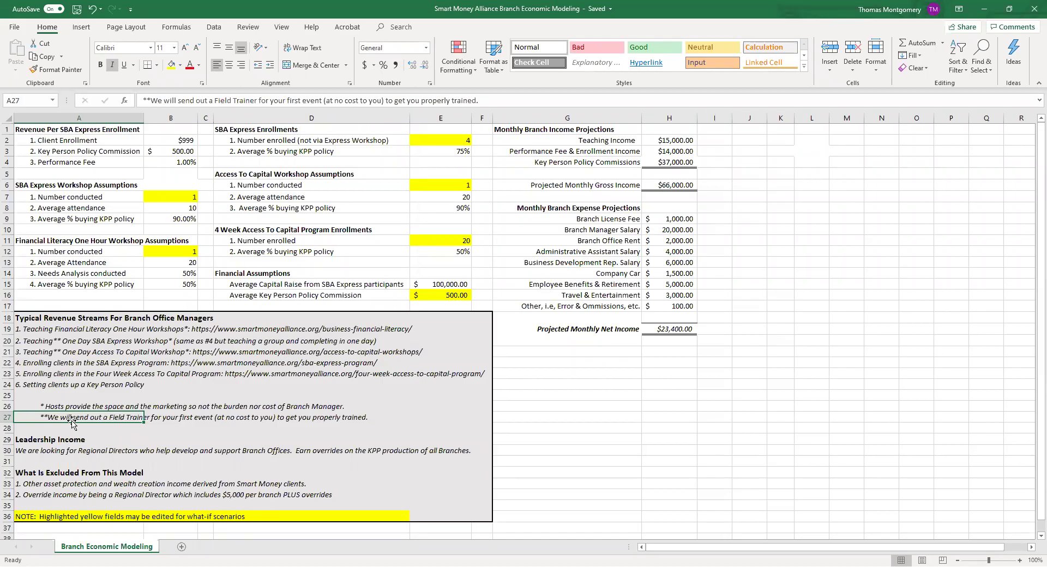
- Examine the Leadership Income heading and its Regional Directors description in A29:A30
left_click(71, 439)
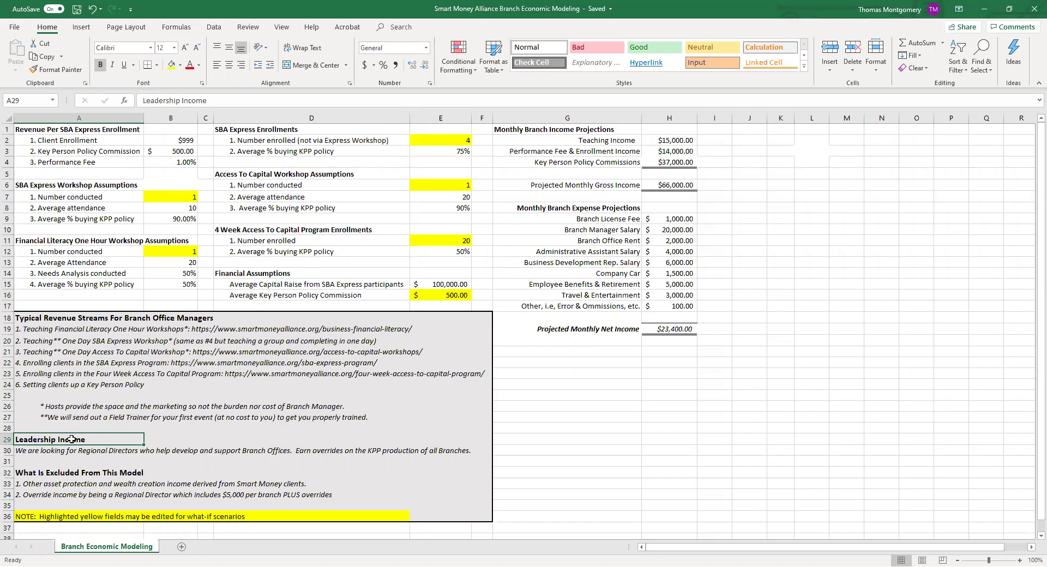
left_click(67, 452)
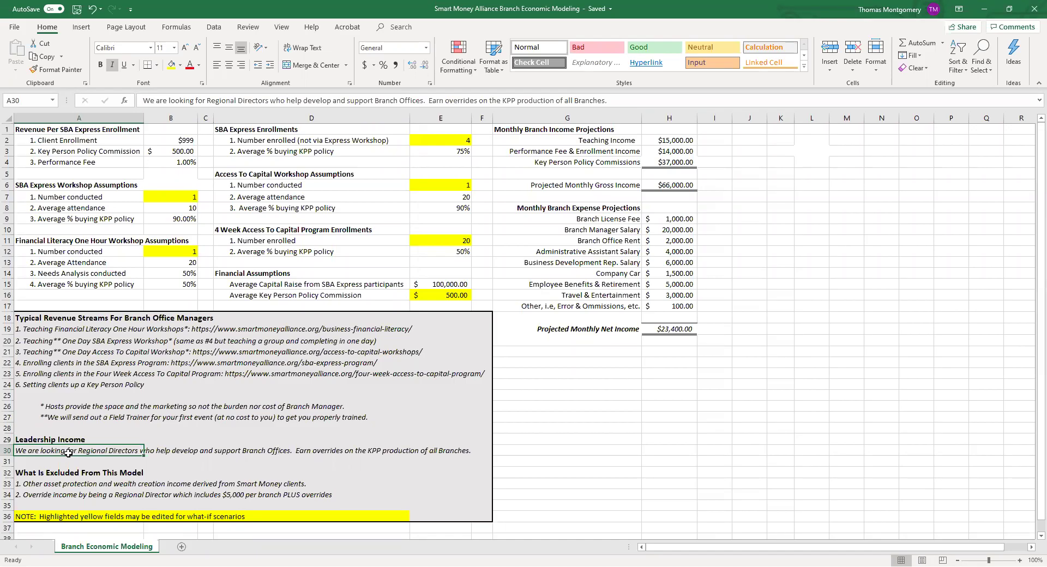
left_click_drag(51, 441, 51, 448)
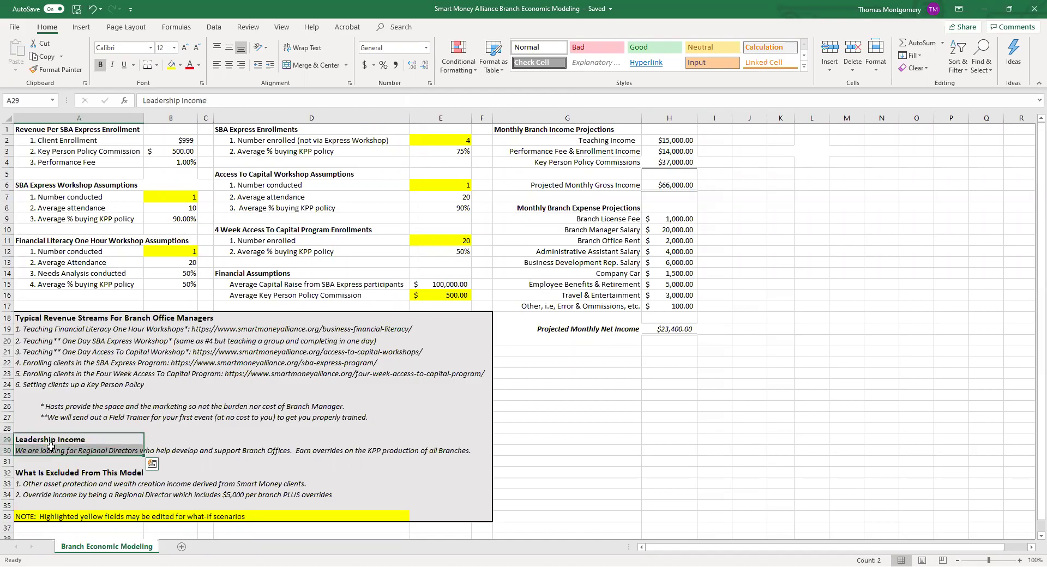
left_click(111, 419)
- Examine the two items under What Is Excluded From This Model and the note about the yellow what-if fields
scroll(112, 422, "down", 1)
scroll(112, 422, "down", 2)
left_click(64, 406)
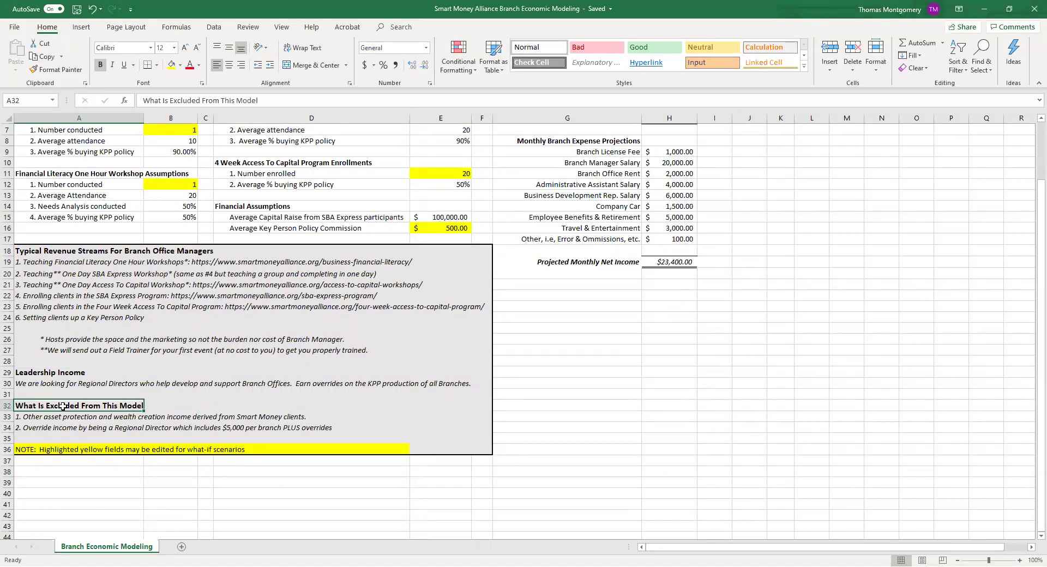
left_click(66, 422)
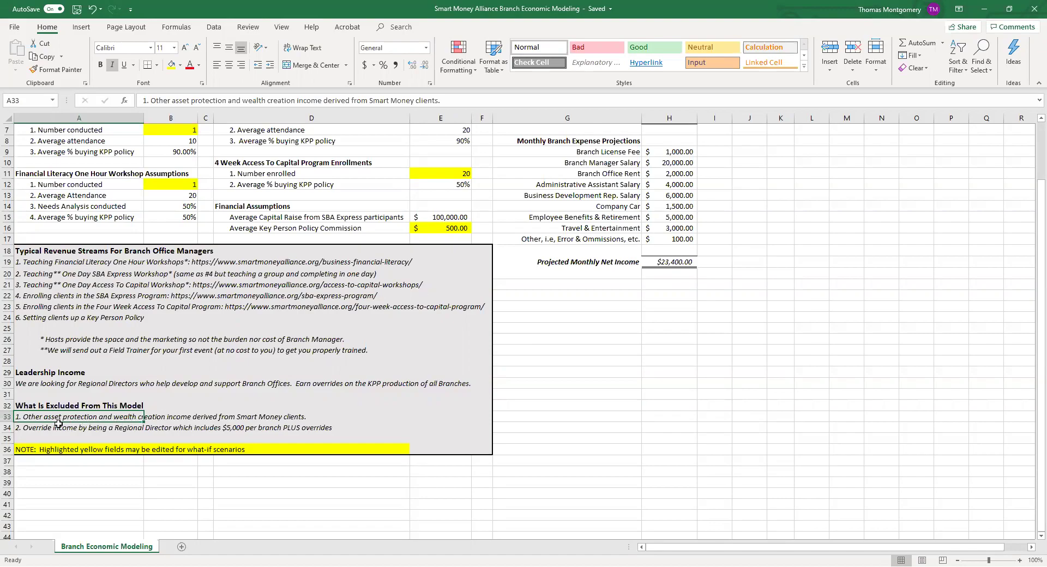
left_click(30, 429)
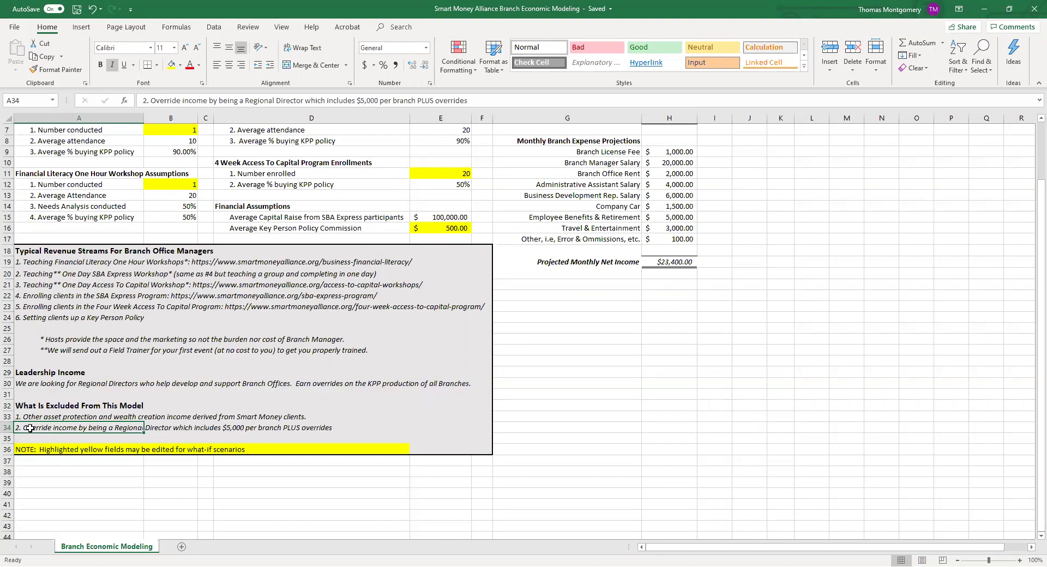
left_click(42, 452)
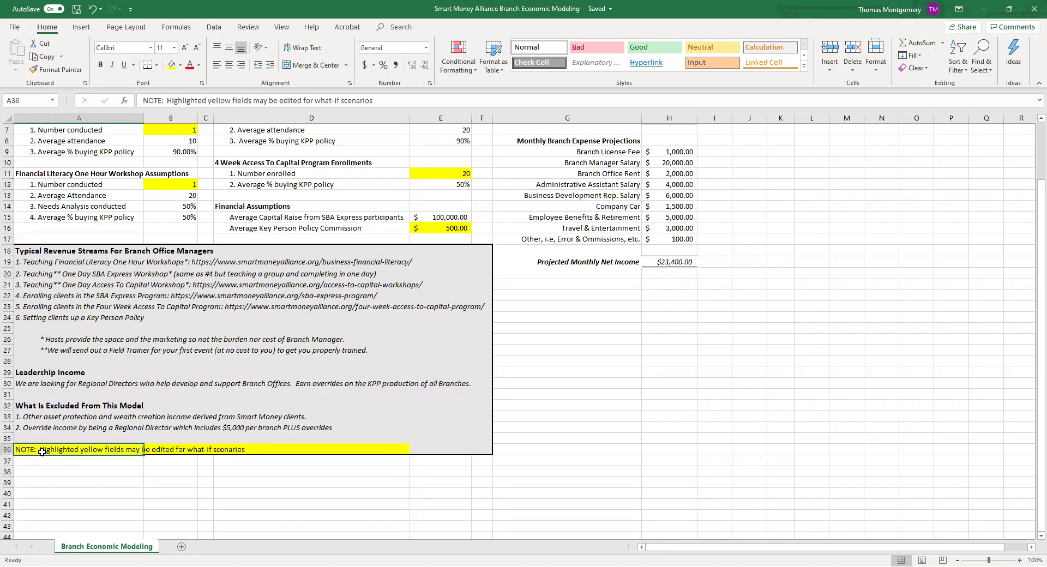
- Examine the assumptions block A1:E16 together with the monthly branch income projections in G1:H6
scroll(42, 452, "up", 2)
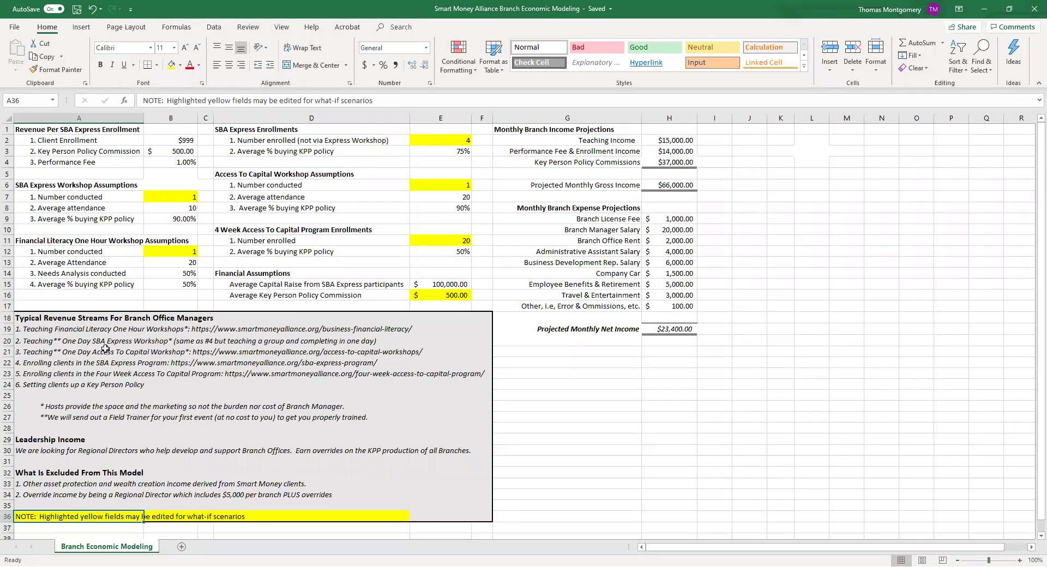
left_click_drag(107, 132, 460, 295)
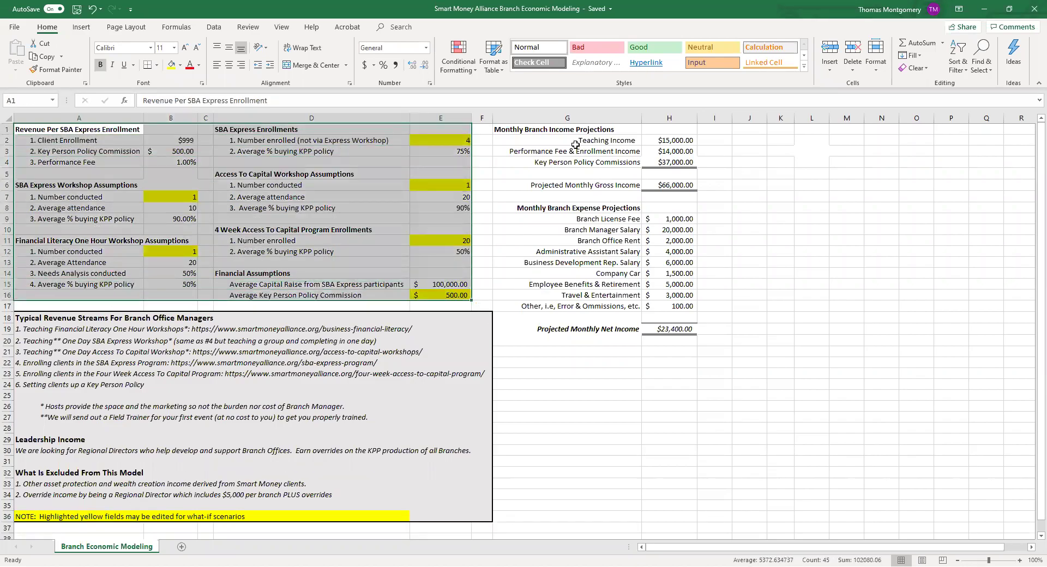
left_click_drag(576, 129, 683, 185)
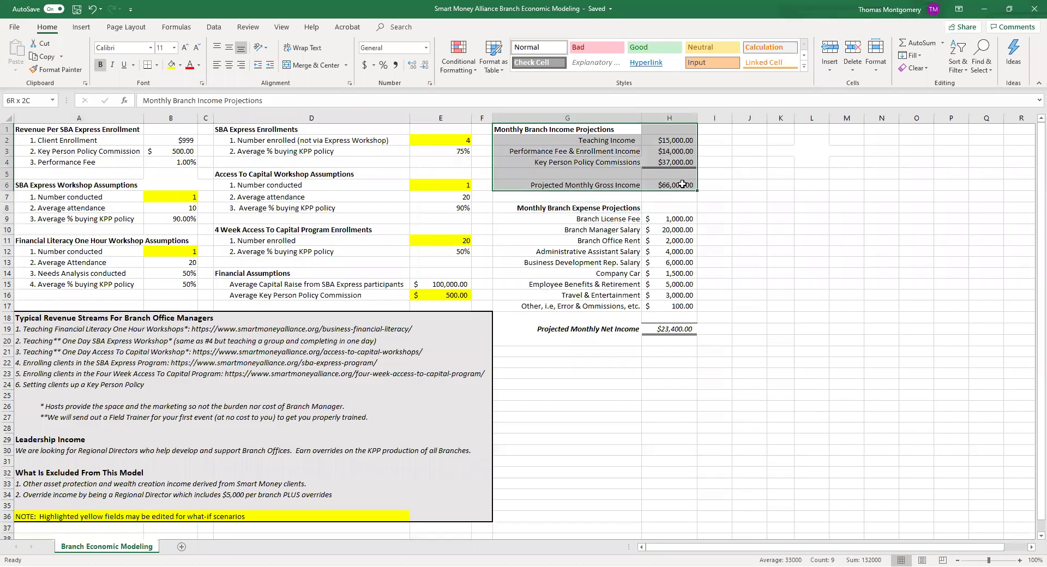
left_click_drag(106, 133, 458, 295)
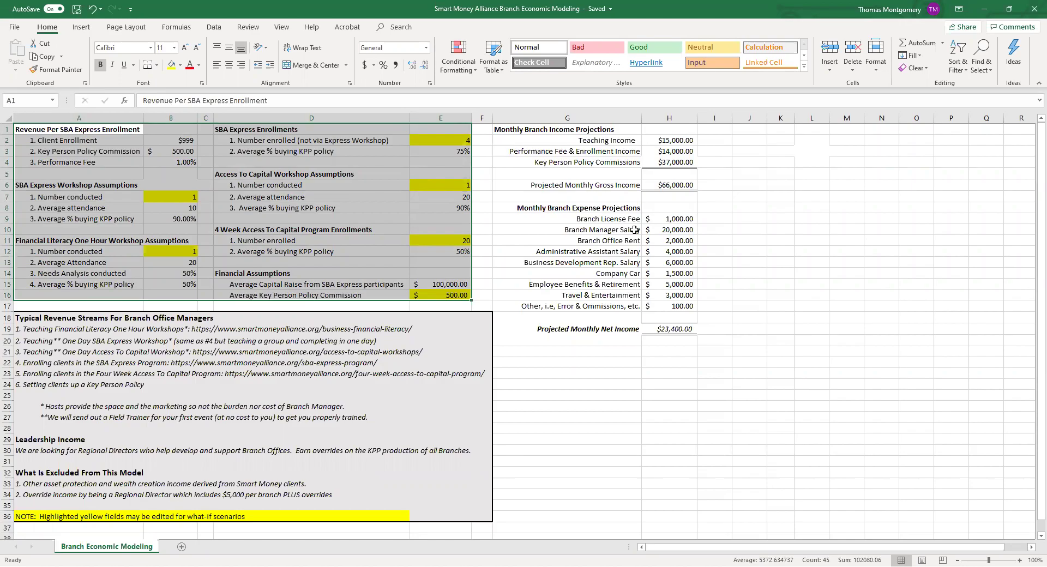
- Examine the monthly branch expense rows in G9:H17, including the Branch Office Rent amount
left_click_drag(611, 218, 687, 306)
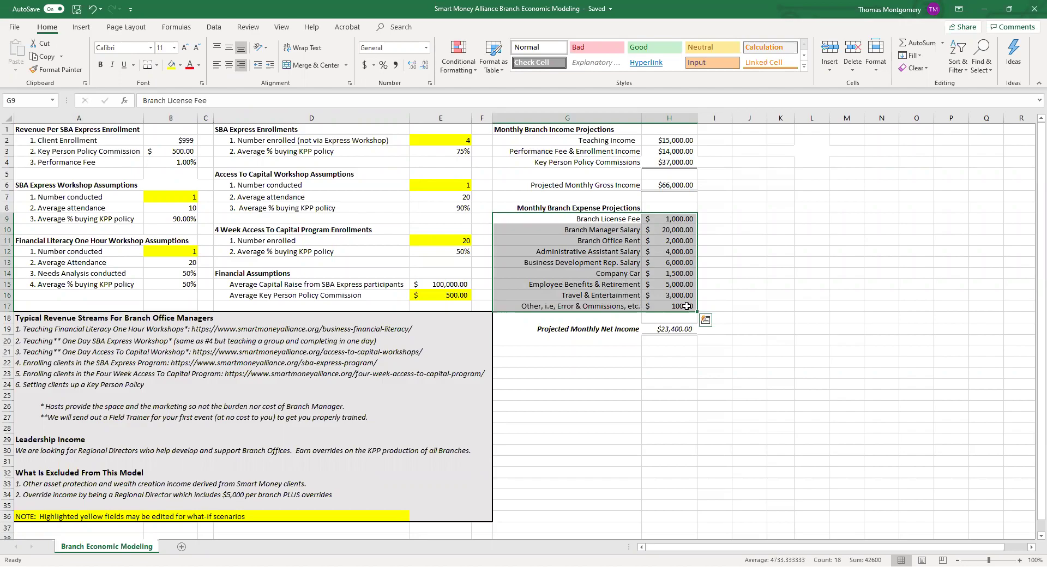
left_click(655, 286)
left_click(658, 240)
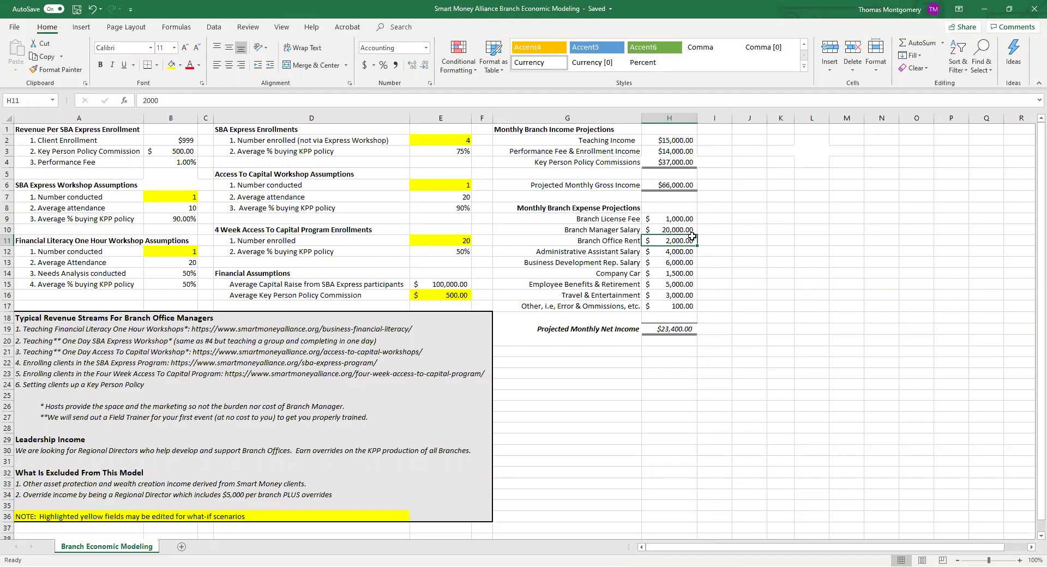
left_click_drag(626, 219, 663, 221)
left_click_drag(671, 307, 671, 307)
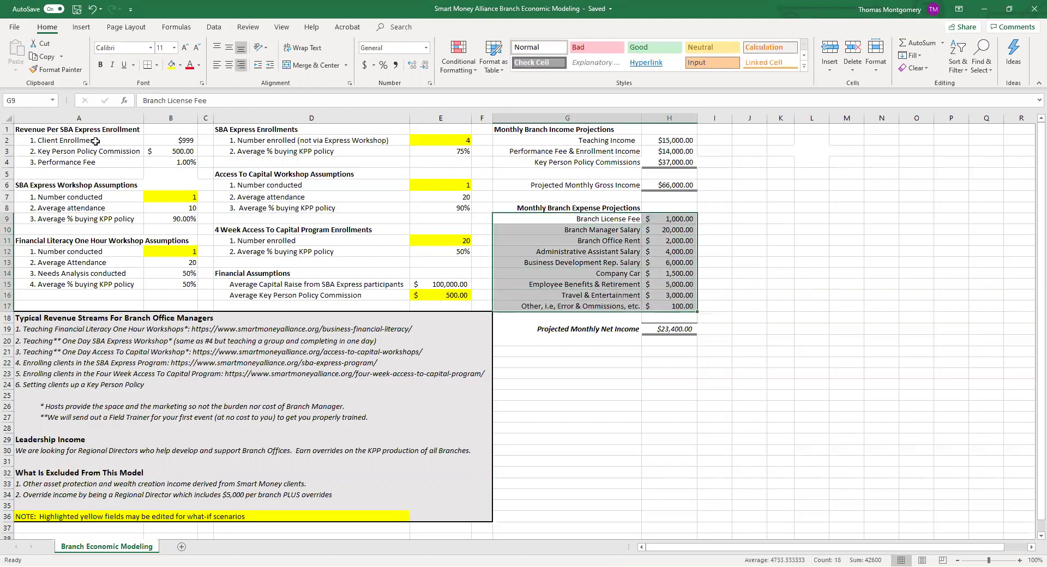
- Review the three income rows in G2:H4 against the assumptions that drive them
left_click_drag(589, 140, 673, 163)
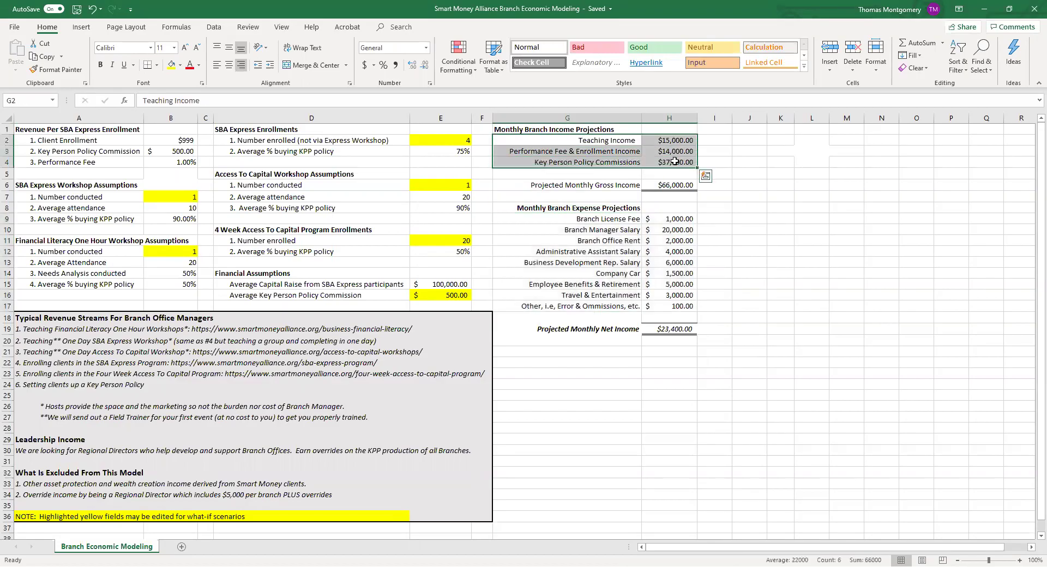
left_click_drag(77, 130, 480, 308)
left_click(383, 262)
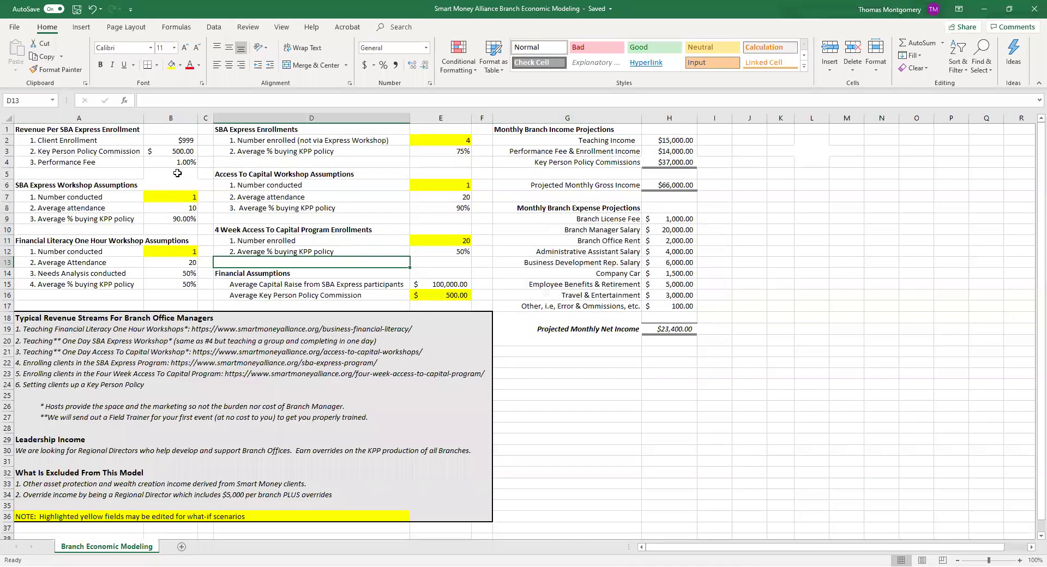
- Examine the Client Enrollment and Performance Fee values under Revenue Per SBA Express Enrollment
left_click(57, 130)
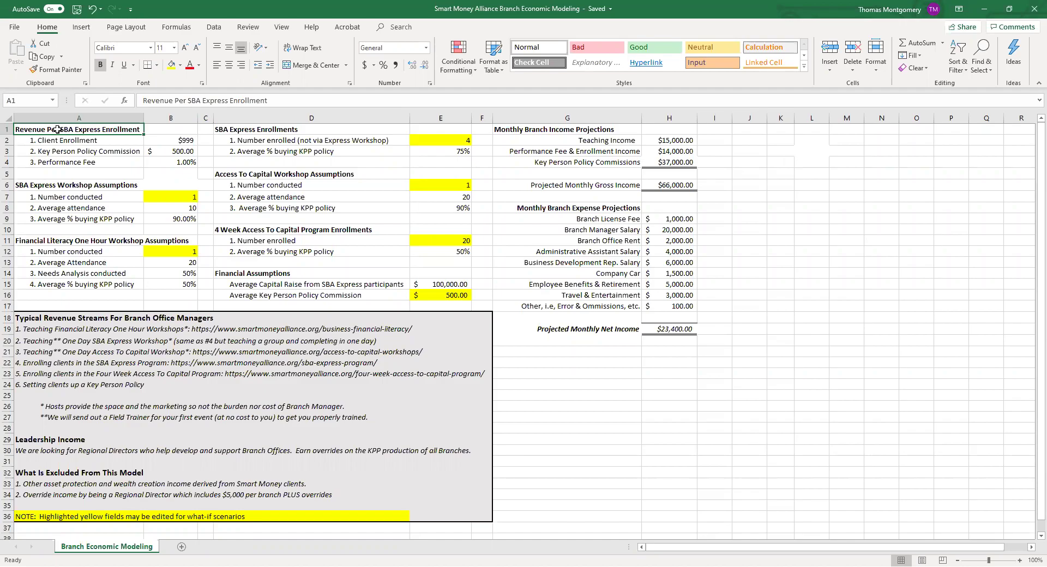
left_click(178, 141)
left_click(175, 163)
left_click(178, 139)
left_click(179, 162)
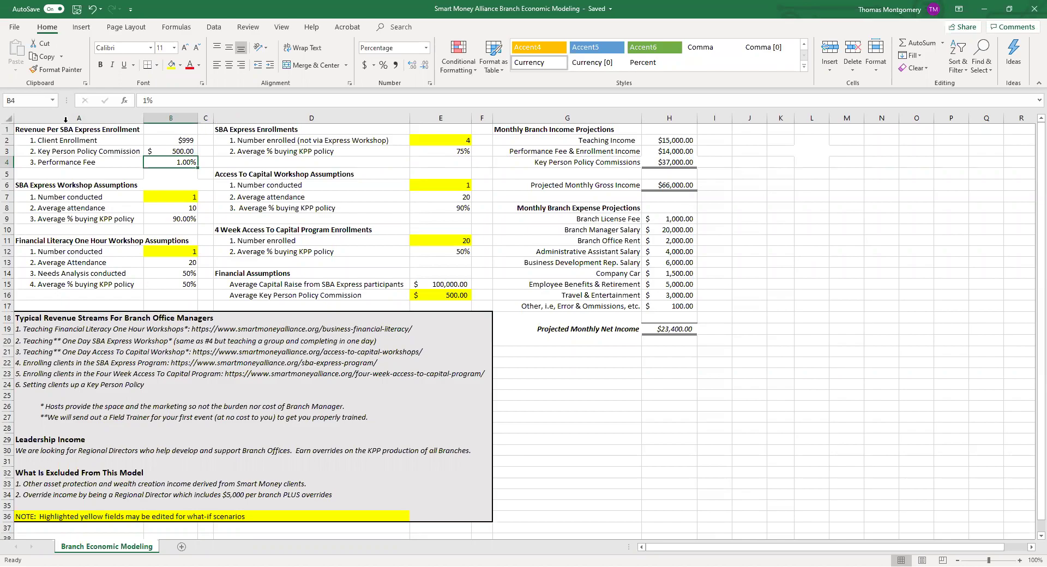
- Set the Key Person Policy Commission in B3 to 1000, after checking the Average Key Person Policy Commission in E16
left_click(174, 151)
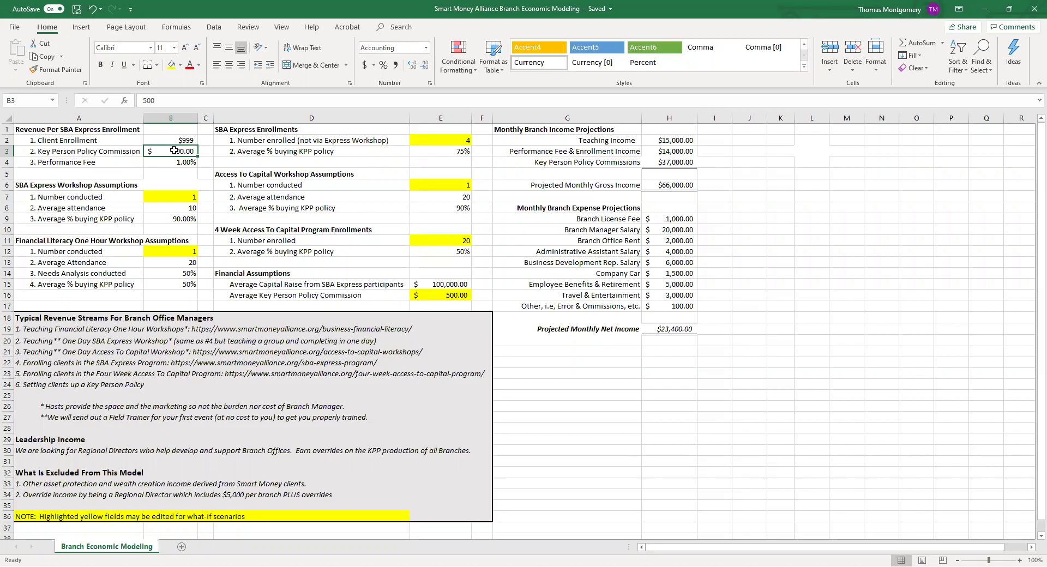
left_click(450, 296)
left_click(175, 149)
type("1000")
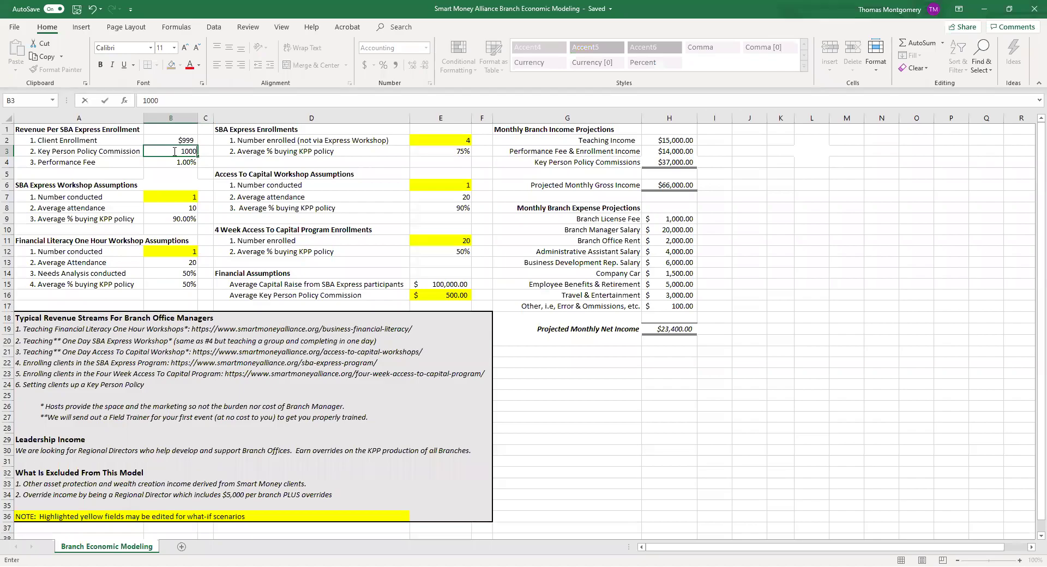
key("Return")
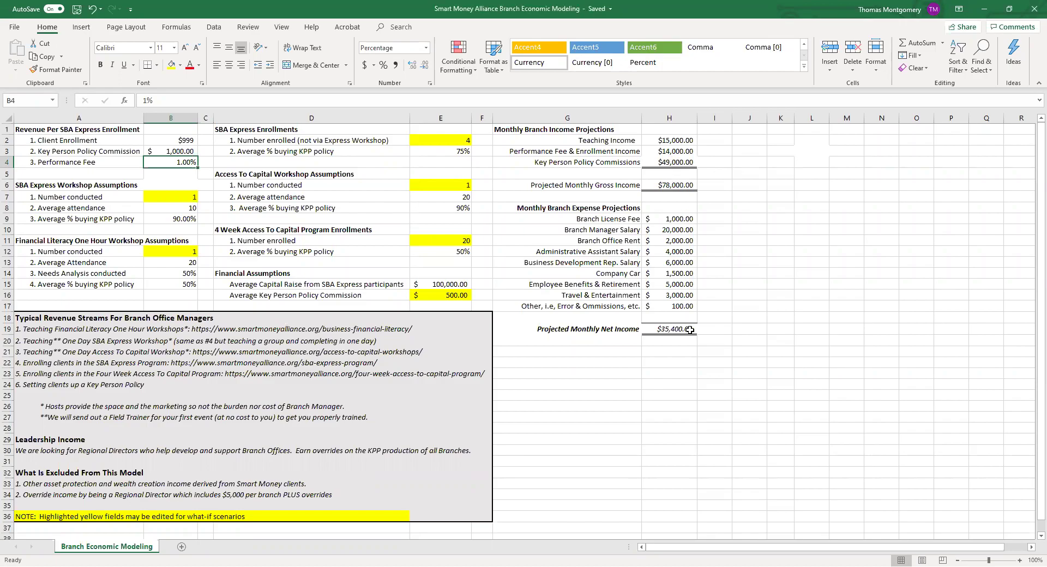
- Set the Key Person Policy Commission in B3 to 500
left_click(182, 152)
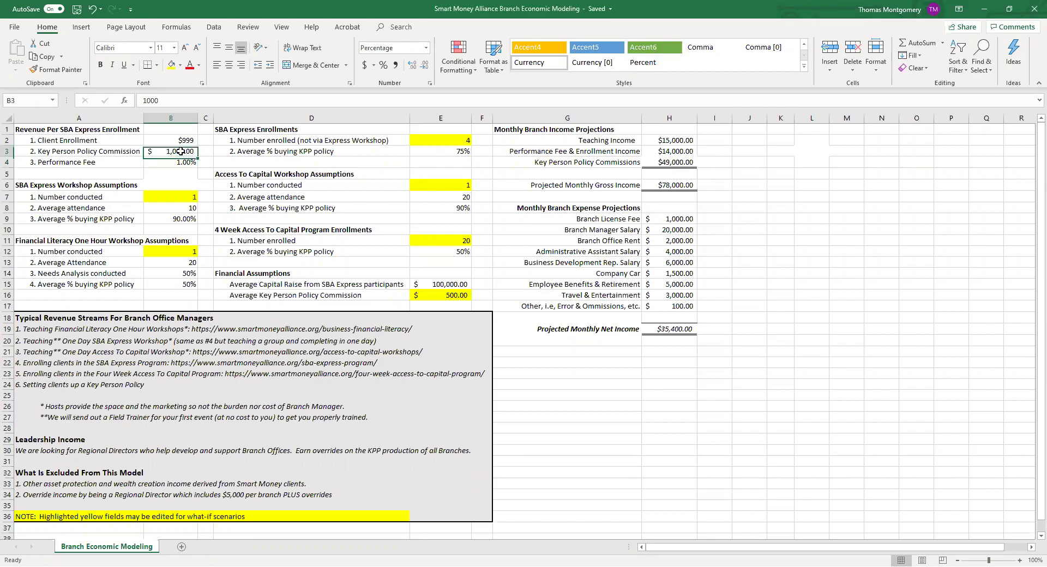
type("500")
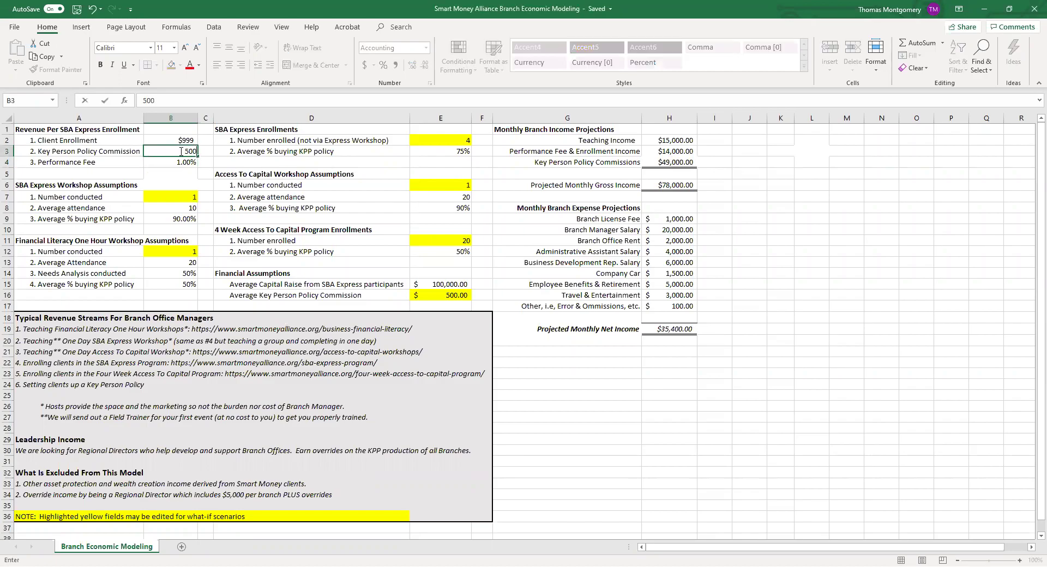
key("Return")
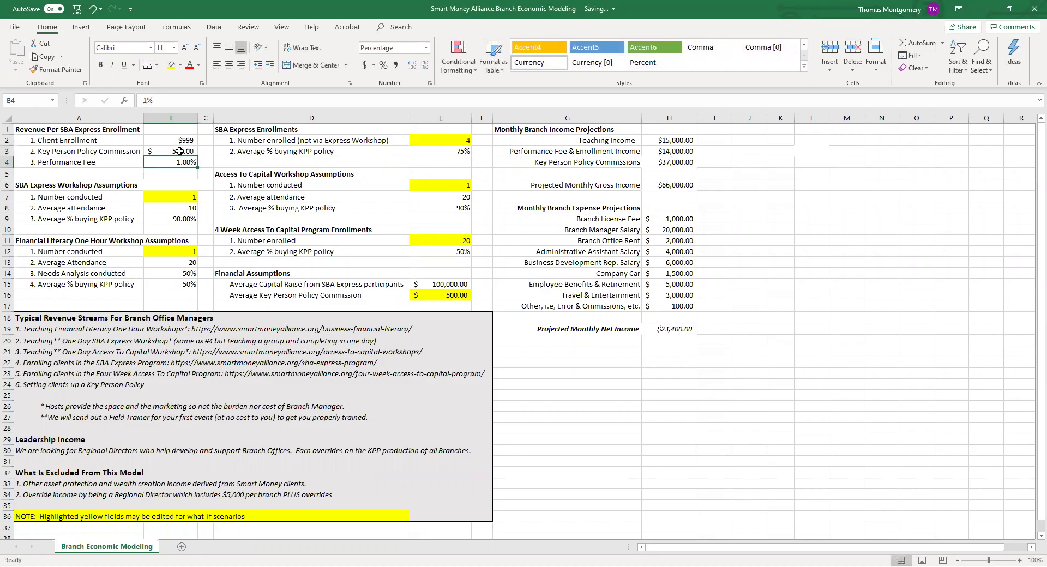
- Set the number of SBA Express Workshops conducted in B7 to 0 and check the Projected Monthly Net Income in H19
left_click(69, 185)
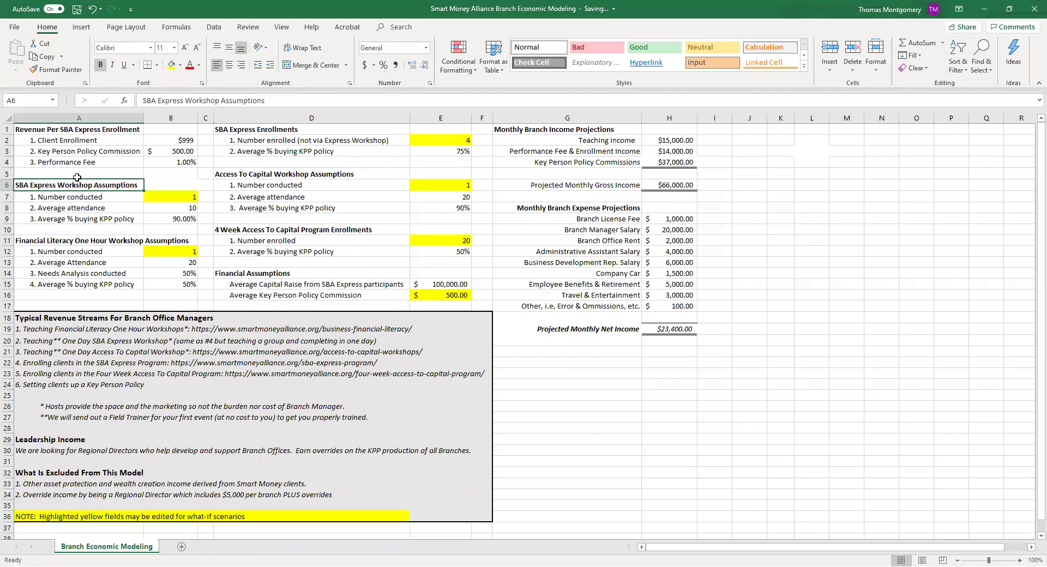
left_click(167, 196)
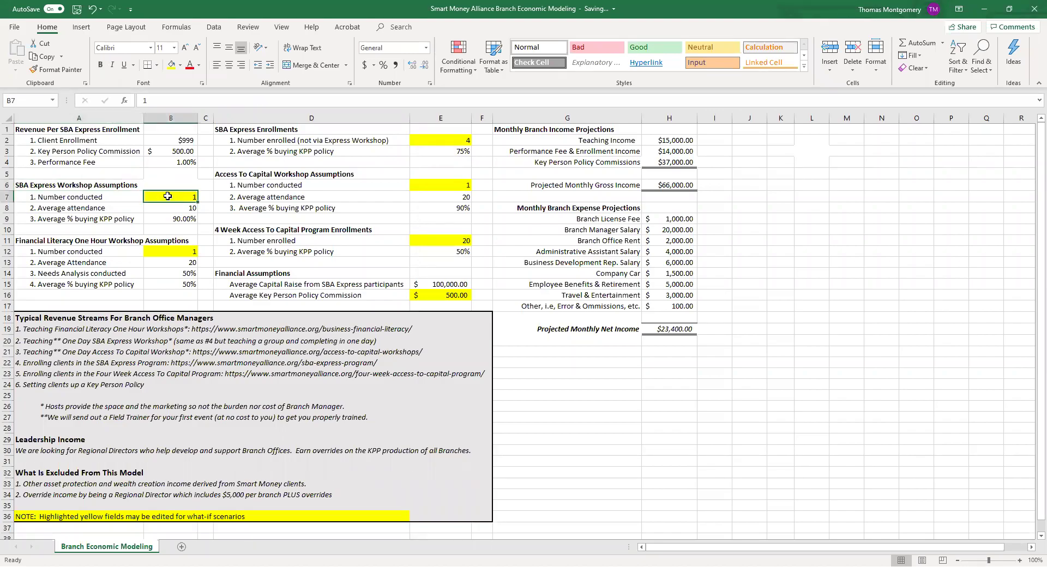
type("0")
key("Return")
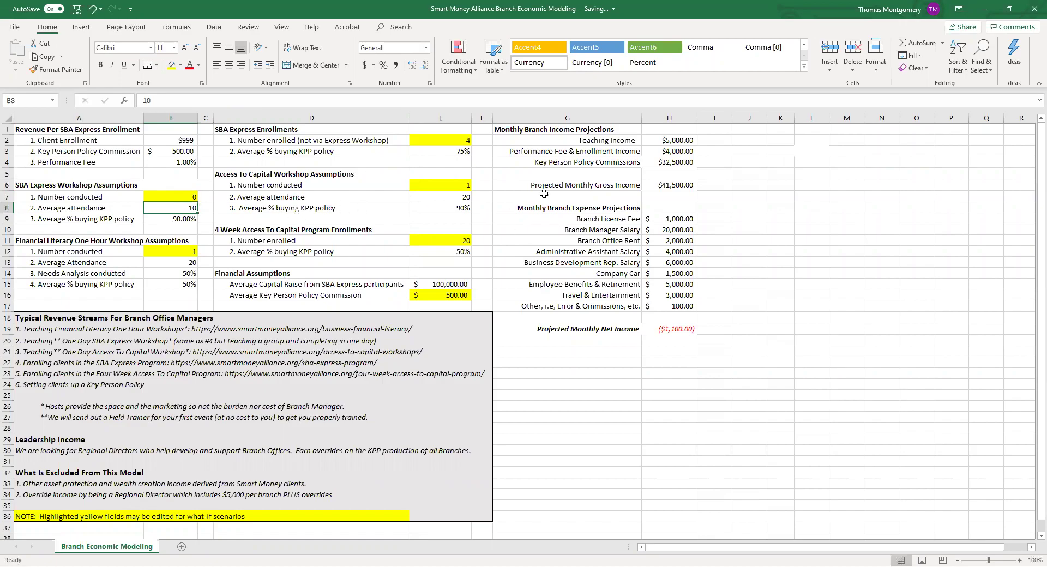
left_click(669, 329)
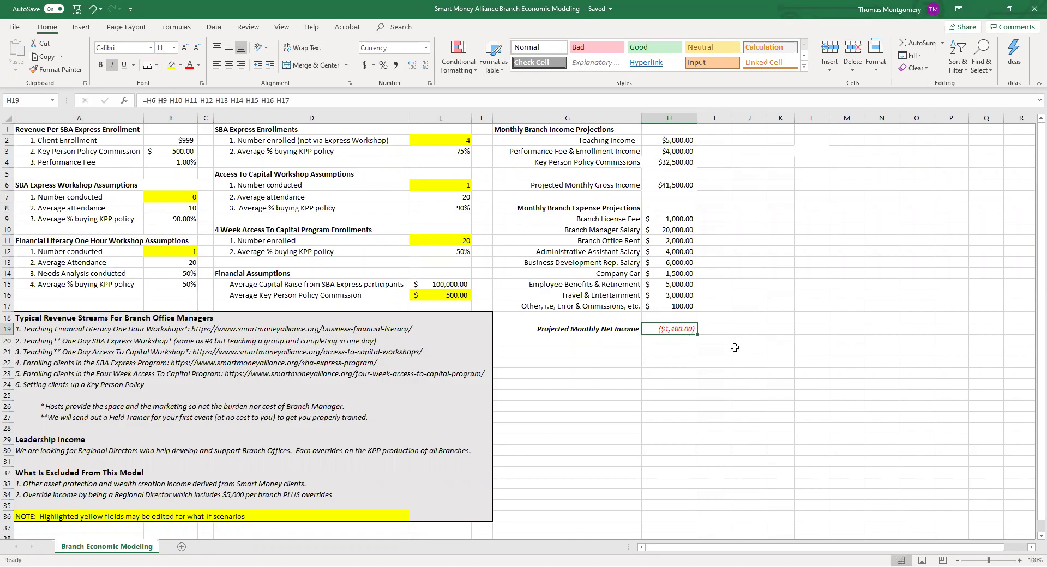
- Restore the number of SBA Express Workshops conducted in B7 to 1
left_click(177, 198)
type("1")
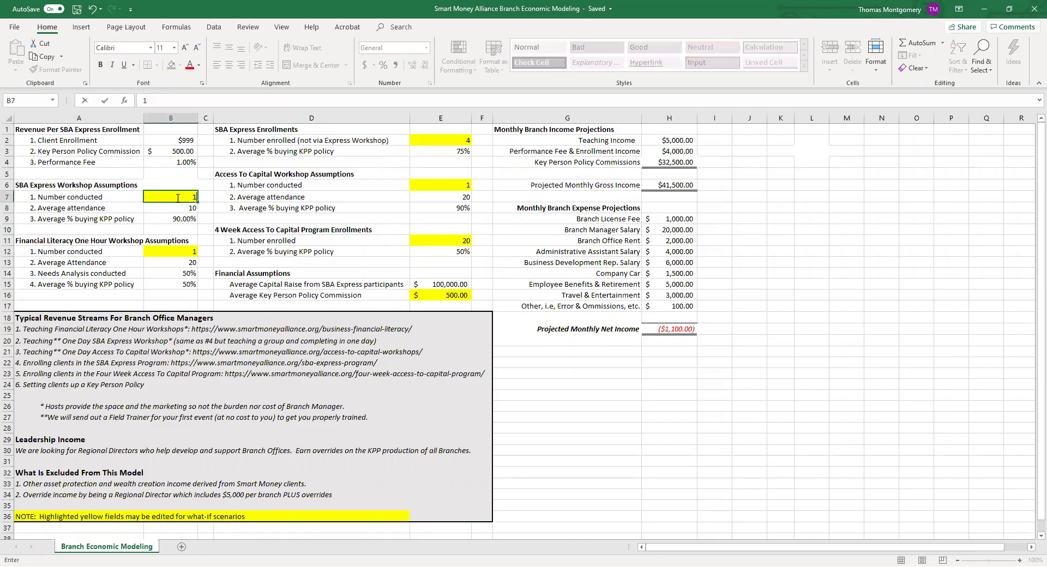
key("Return")
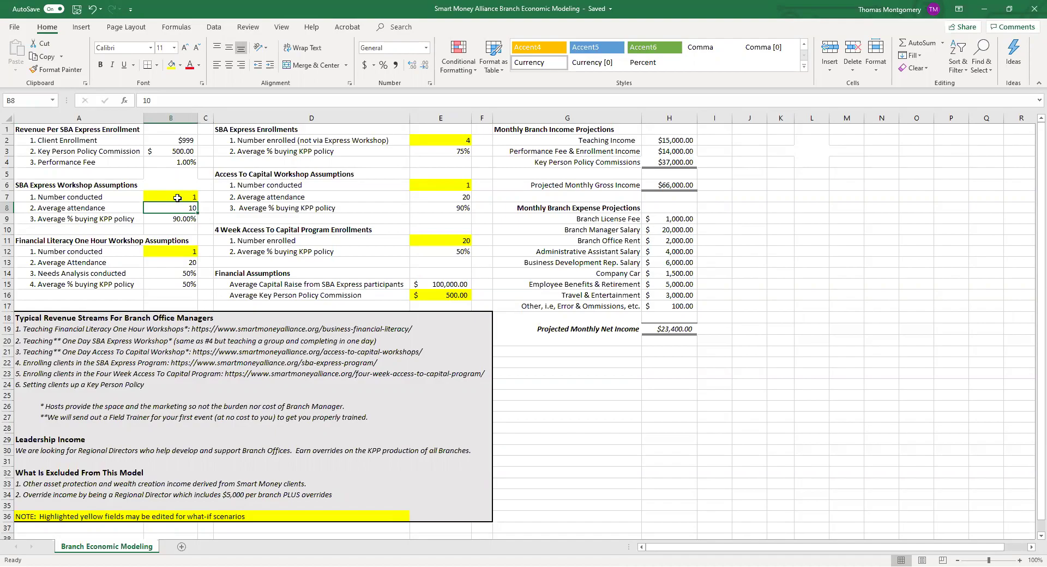
- Examine the SBA Express Workshop count and average attendance alongside the three Revenue Per SBA Express Enrollment values in B2:B4
left_click(66, 183)
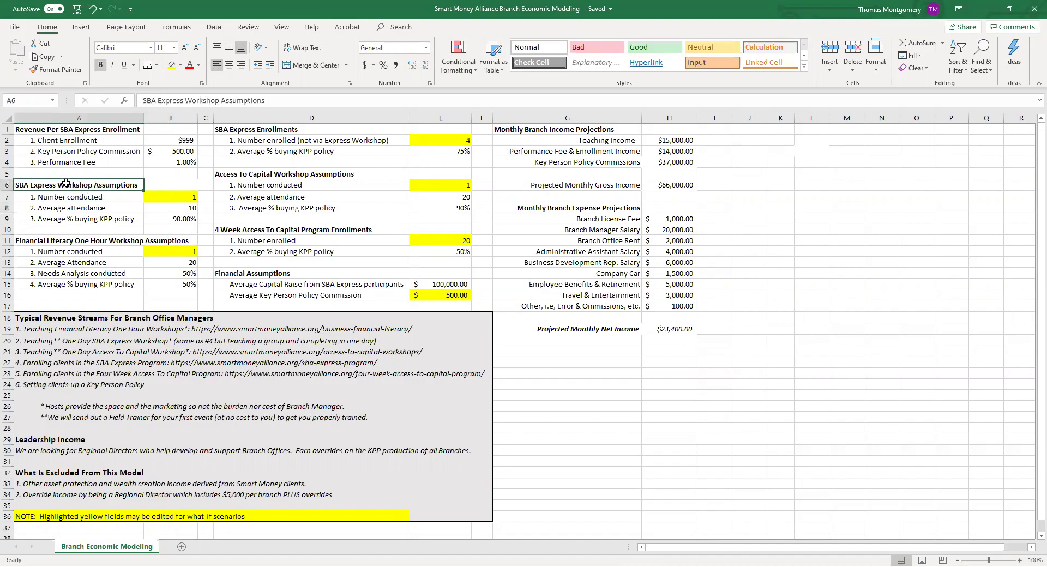
left_click(179, 196)
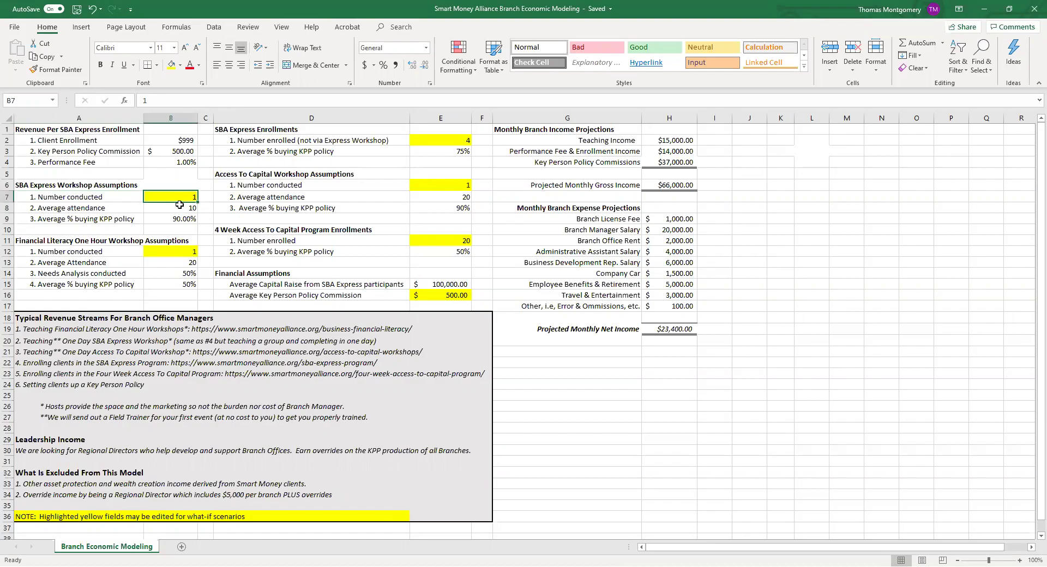
left_click(181, 208)
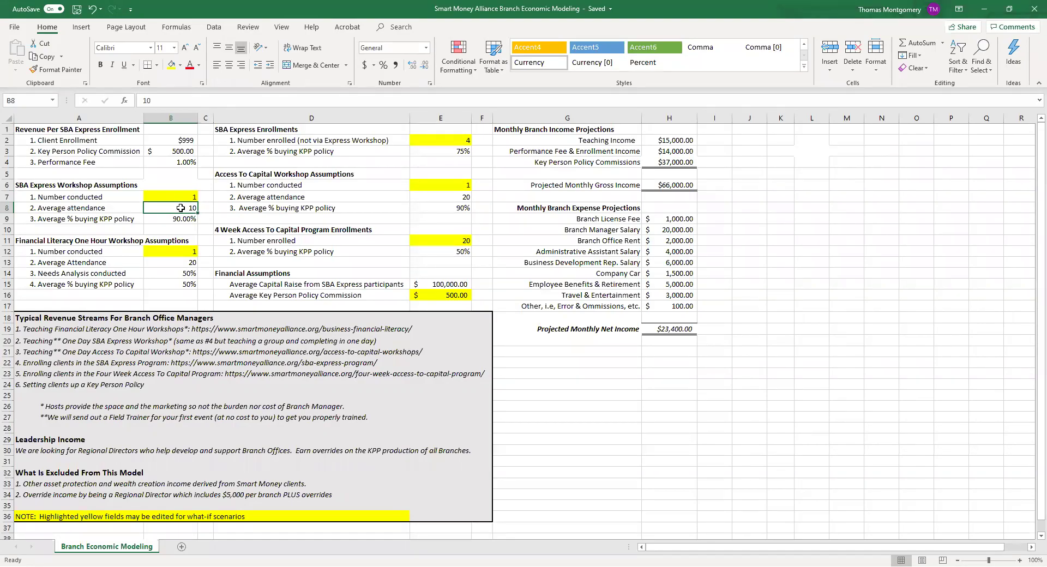
left_click(181, 140)
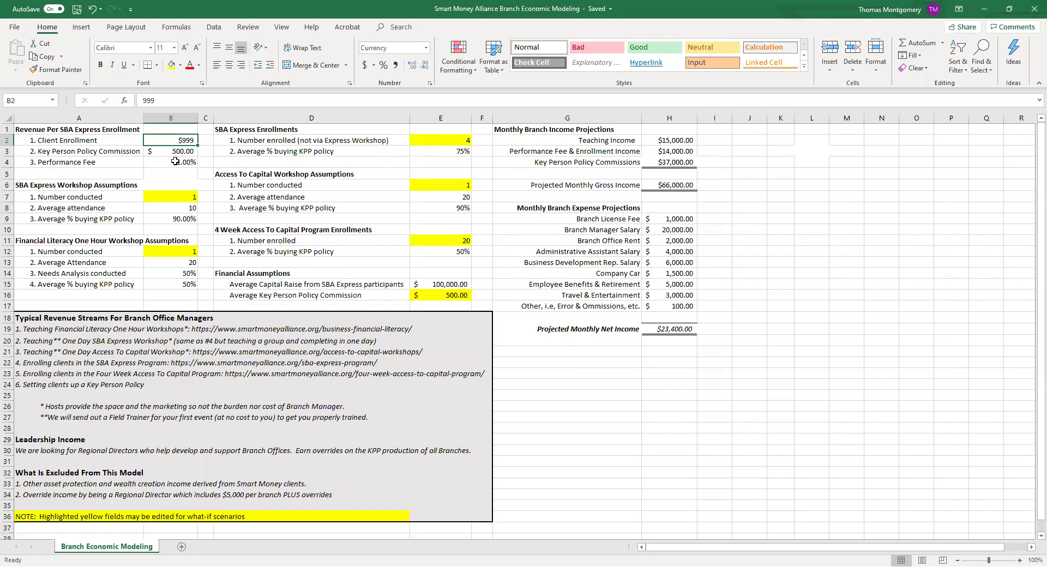
left_click(178, 151)
left_click(174, 162)
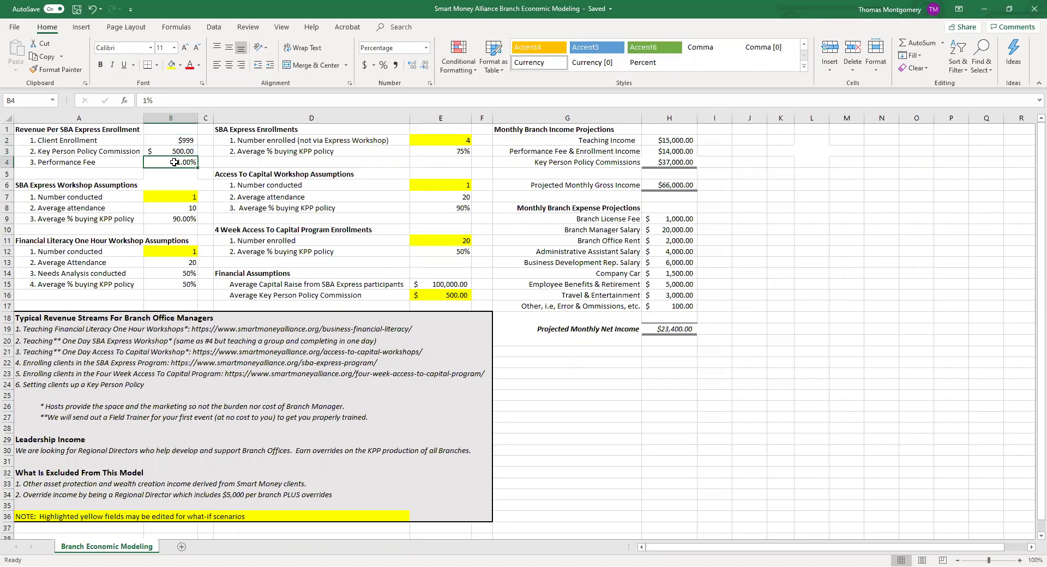
- Examine the SBA Express Workshop Assumptions in A6:B9, including the average % buying KPP policy, and compare them with the income rows in G2:H4
left_click_drag(53, 186, 177, 224)
left_click(178, 221)
left_click(172, 197)
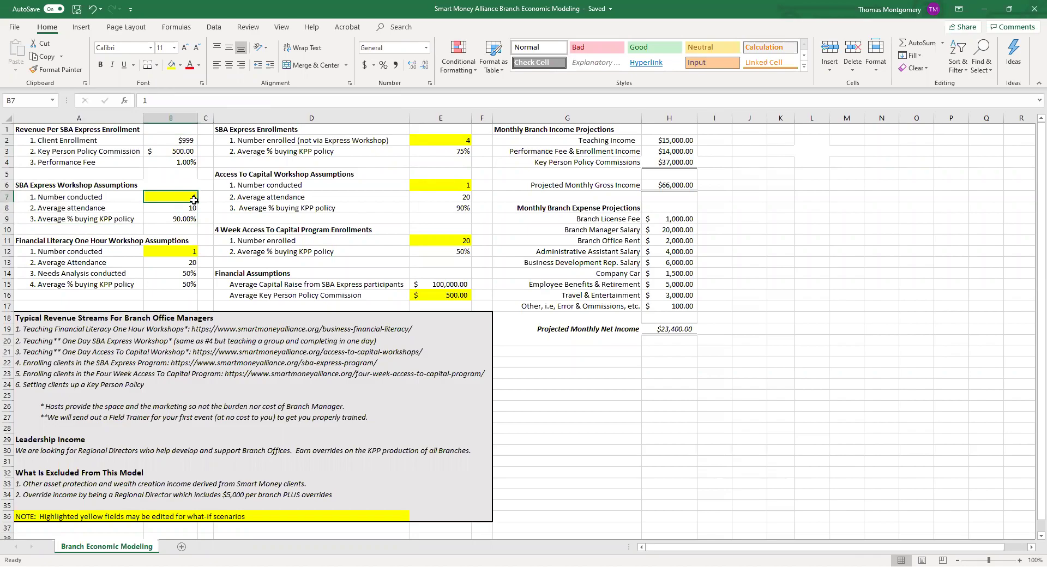
left_click(180, 208)
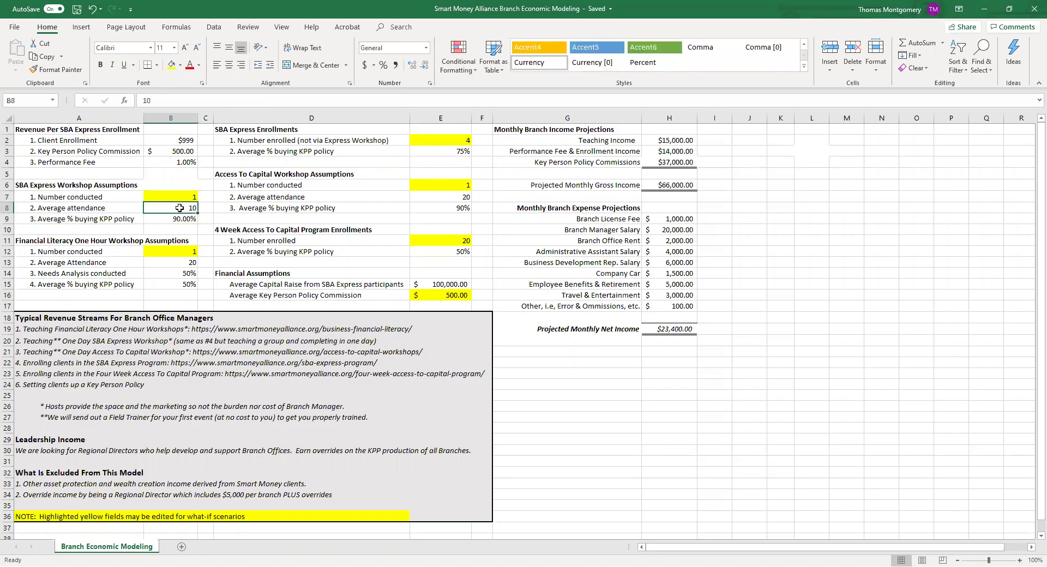
left_click(170, 220)
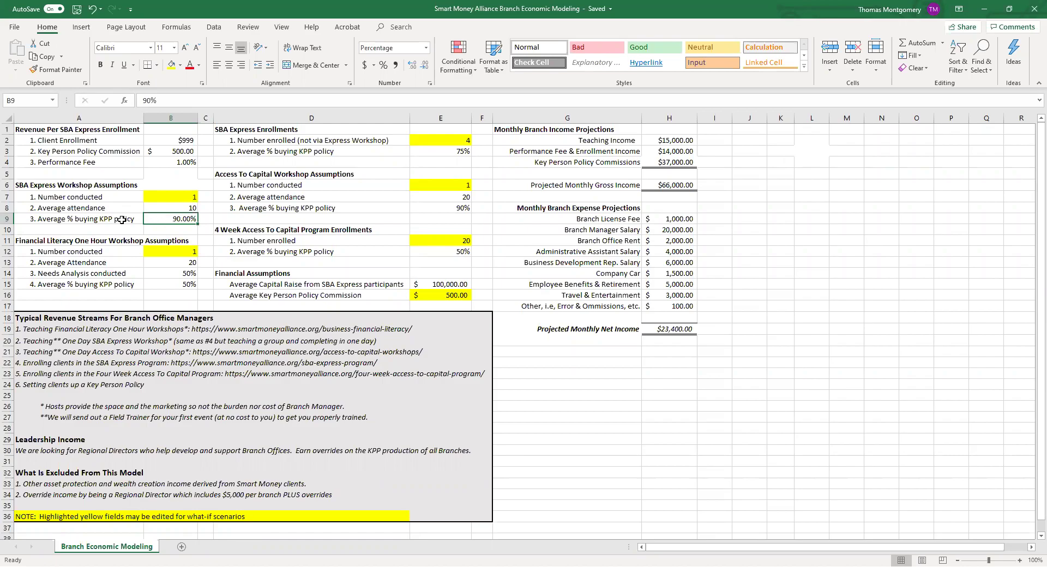
left_click(89, 184)
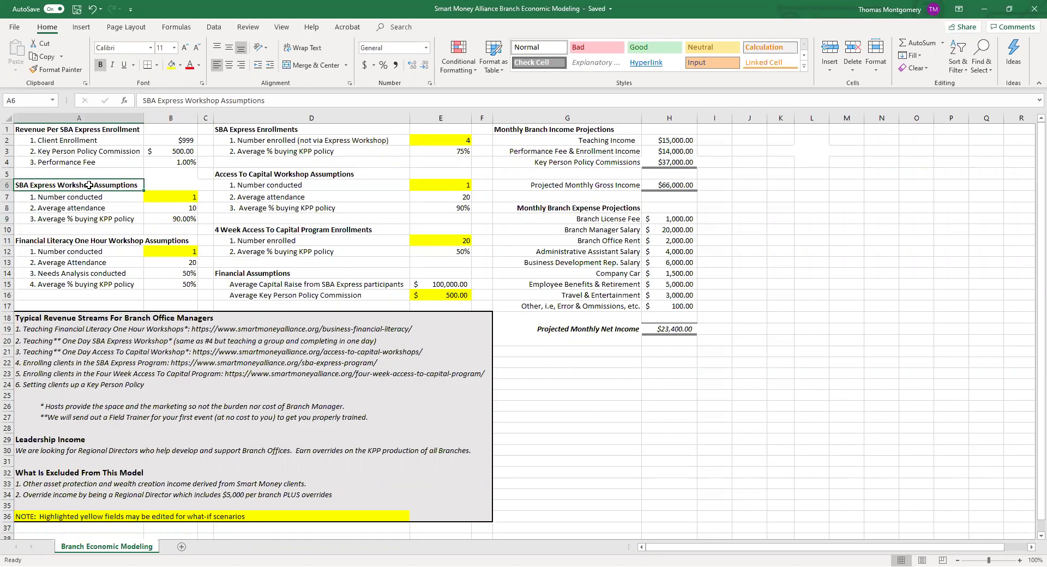
left_click(171, 221)
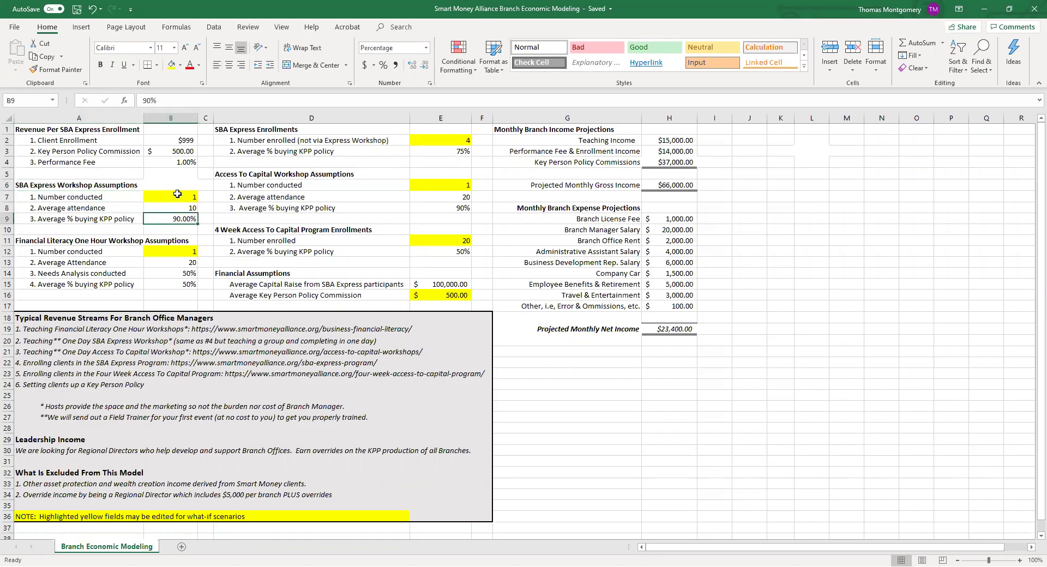
left_click_drag(57, 184, 182, 219)
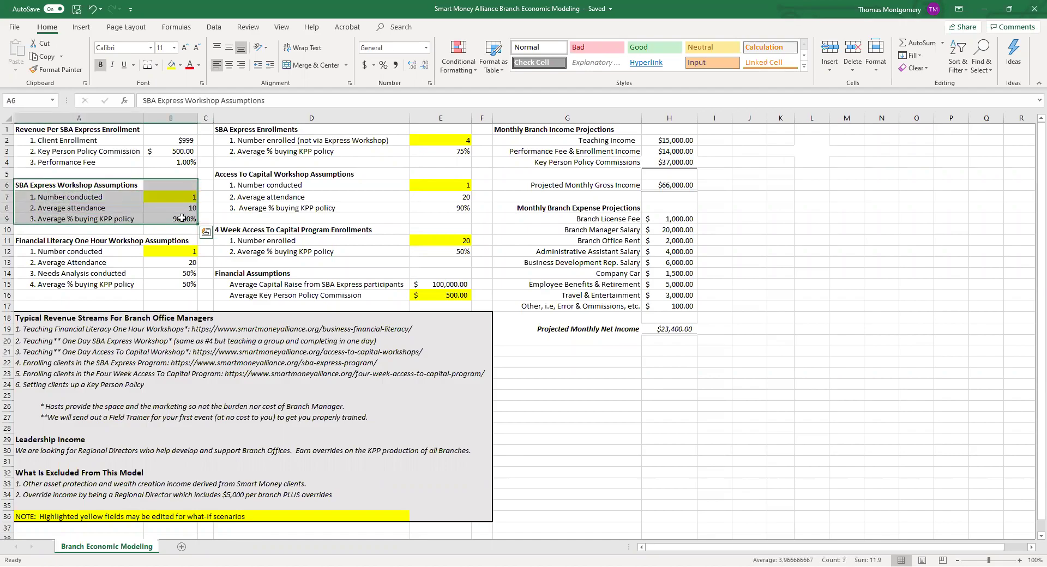
left_click_drag(575, 140, 676, 163)
left_click(203, 208)
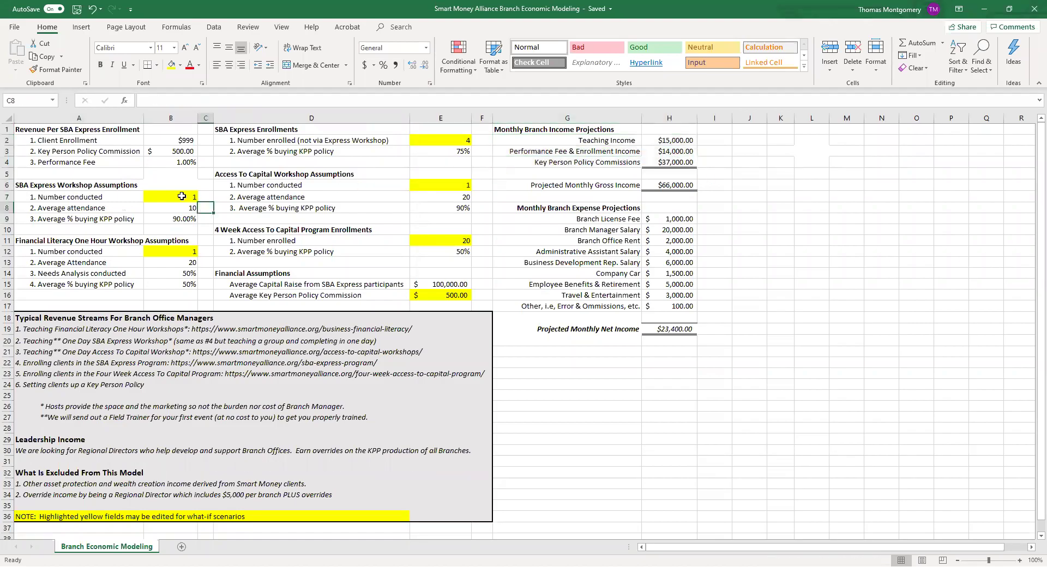
- Set the number of SBA Express Workshops conducted in B7 to 2
left_click(182, 196)
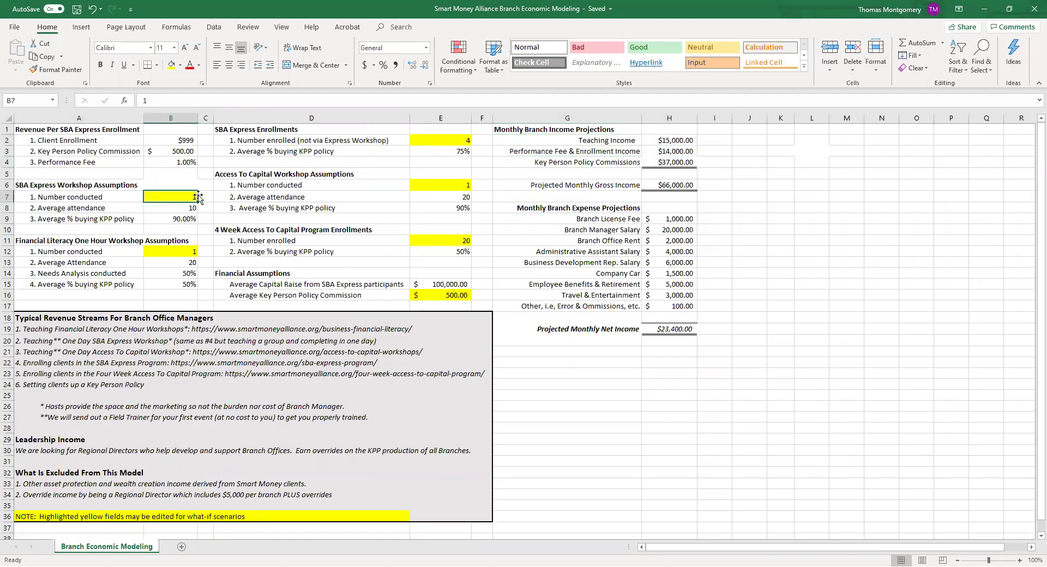
type("2")
key("Return")
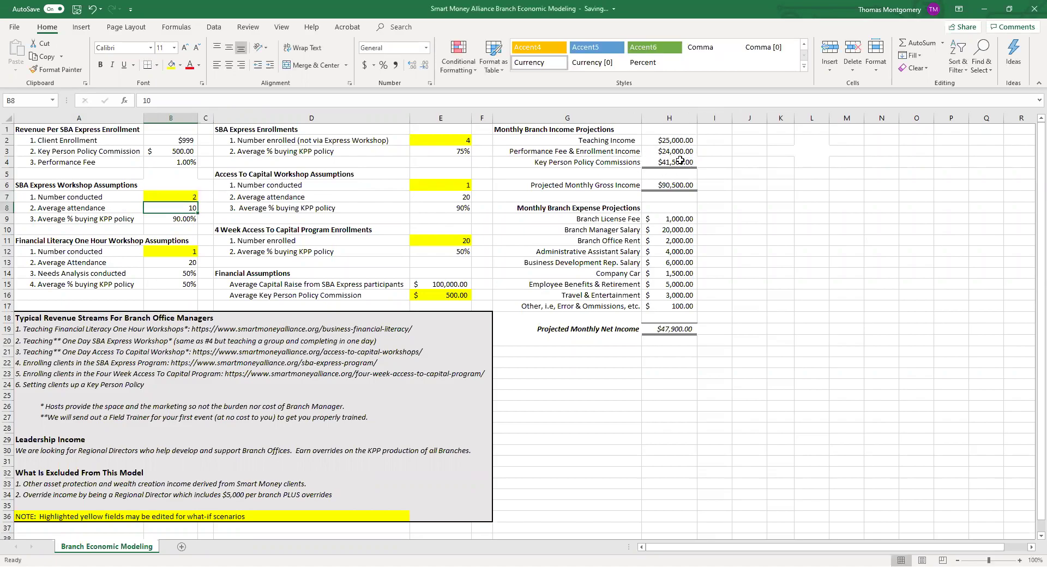
- Return the number of SBA Express Workshops conducted in B7 to 1
left_click(178, 194)
type("1")
key("Return")
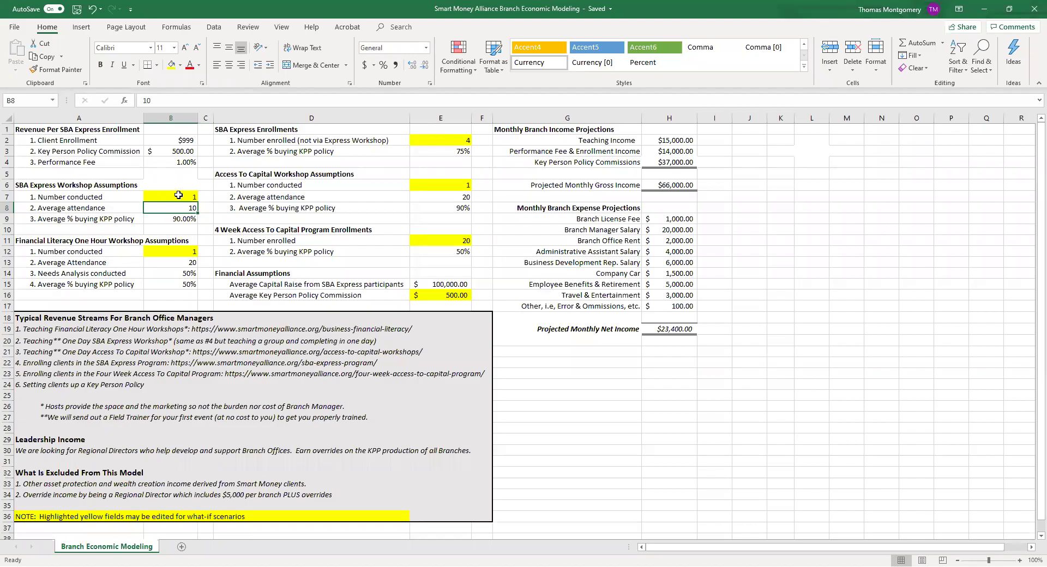
- Examine the Financial Literacy One Hour Workshop Assumptions in A11:B15: number conducted, average attendance, needs analysis conducted and average % buying KPP policy
left_click_drag(74, 188, 179, 221)
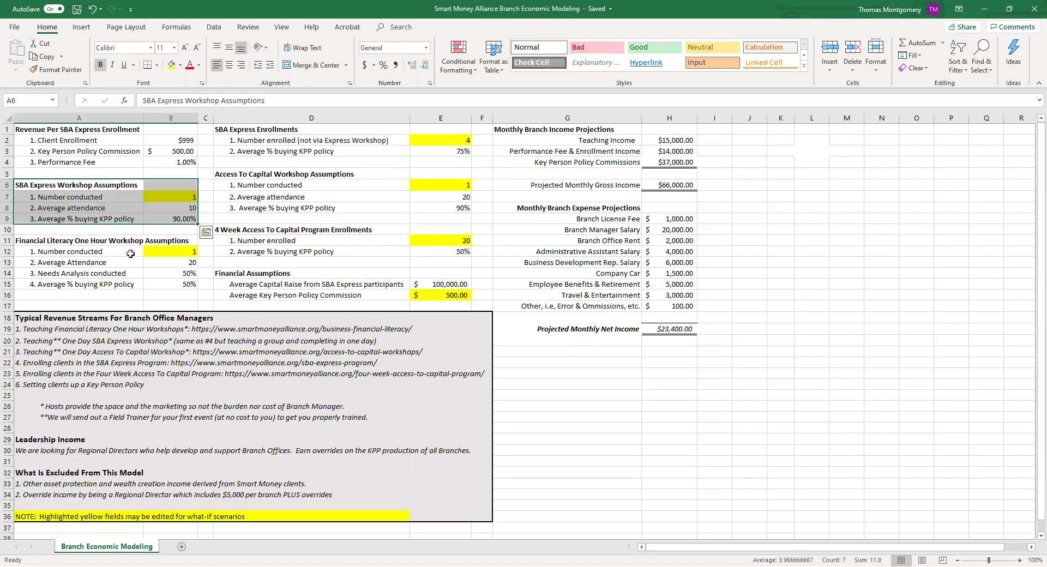
left_click(88, 260)
left_click_drag(62, 241, 173, 284)
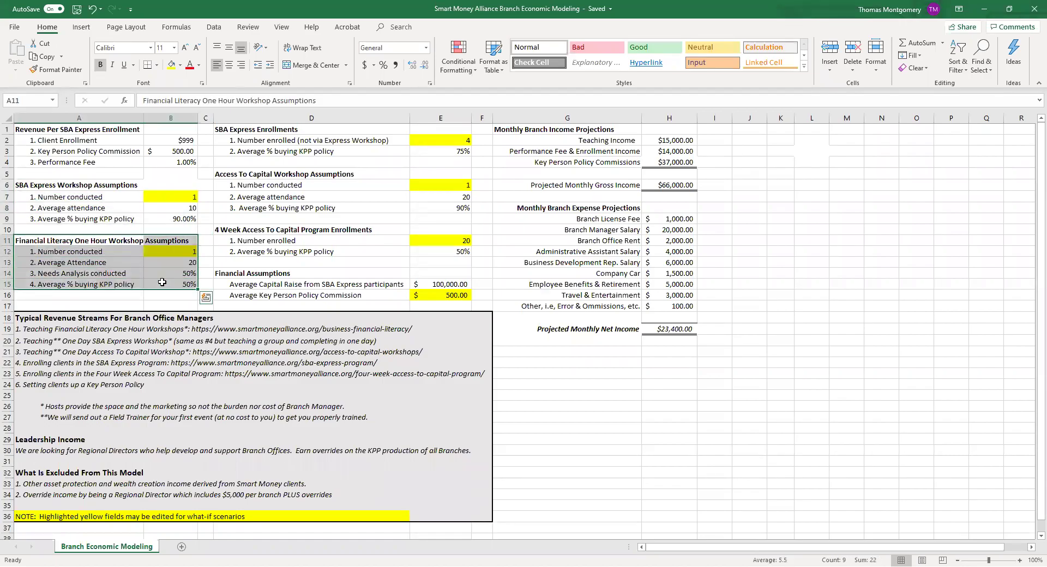
left_click(162, 282)
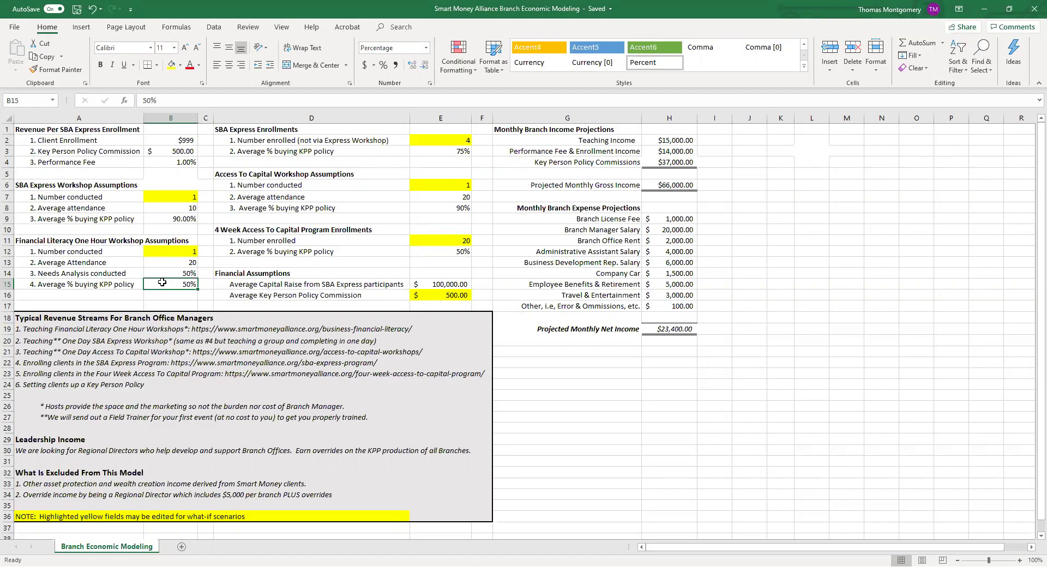
left_click(168, 252)
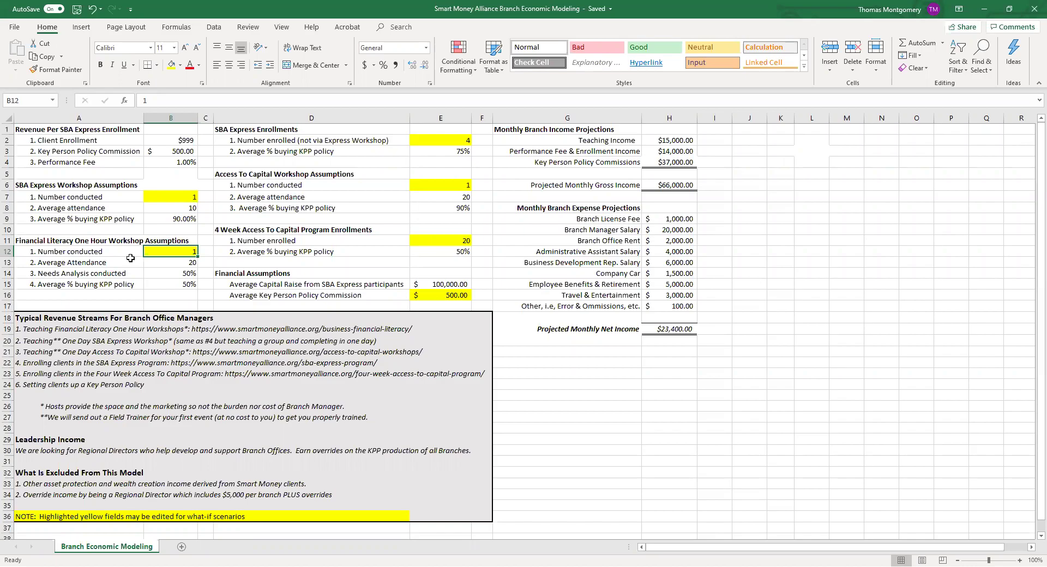
left_click(172, 263)
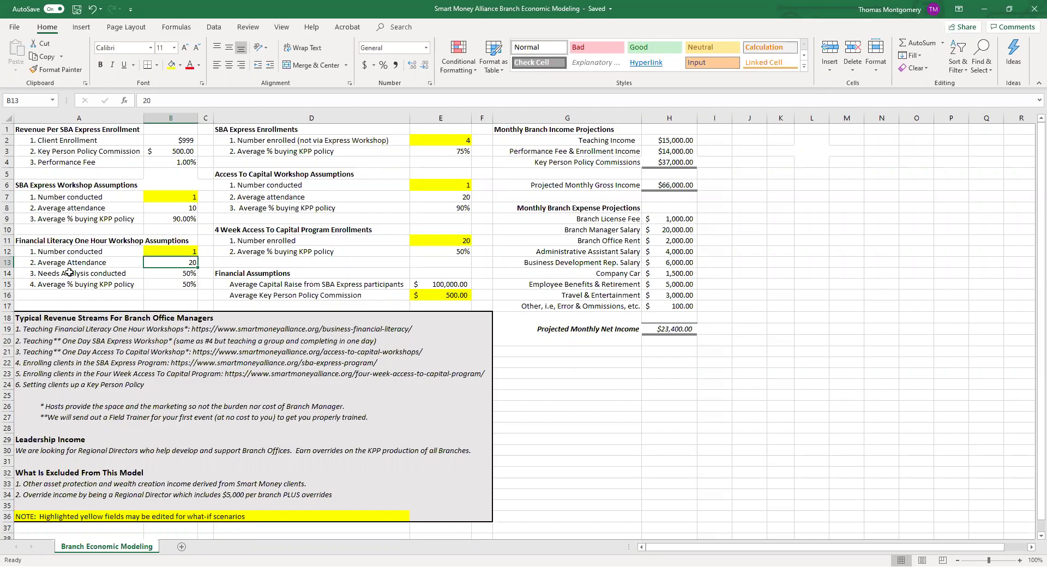
left_click(167, 271)
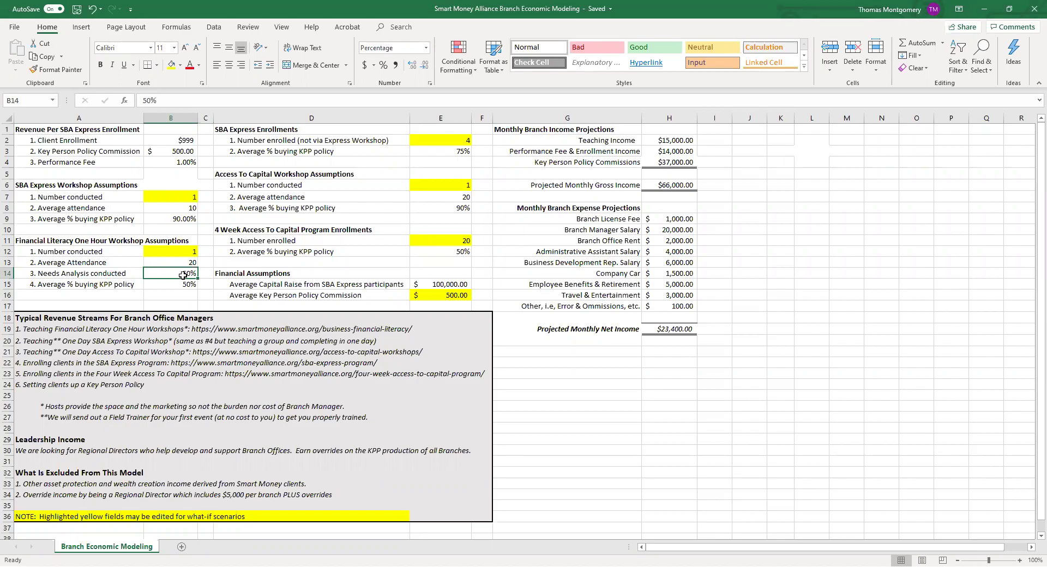
left_click(178, 287)
left_click(177, 275)
left_click(192, 264)
left_click(167, 252)
left_click_drag(62, 242, 190, 281)
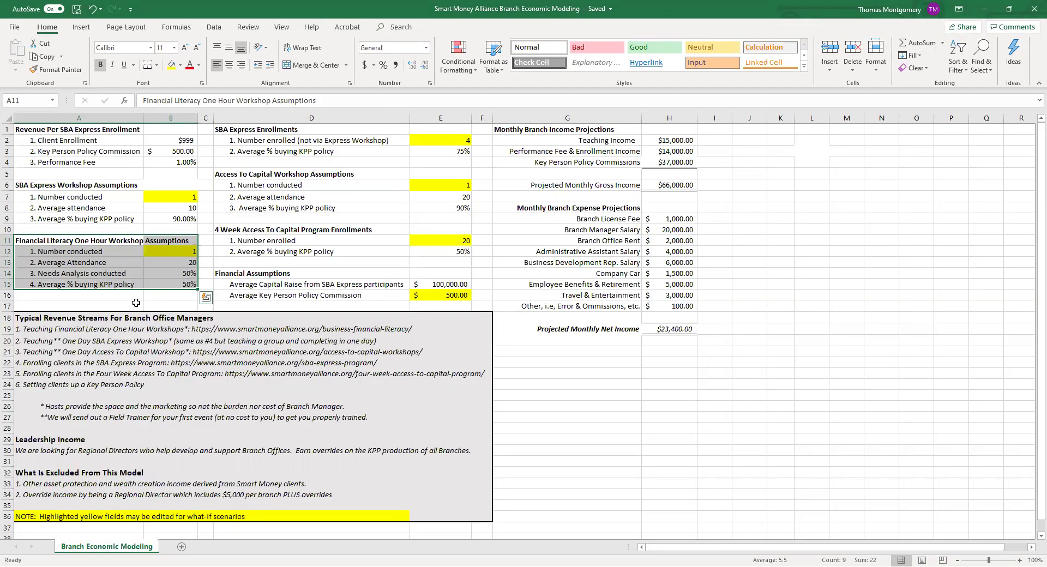
left_click(100, 249)
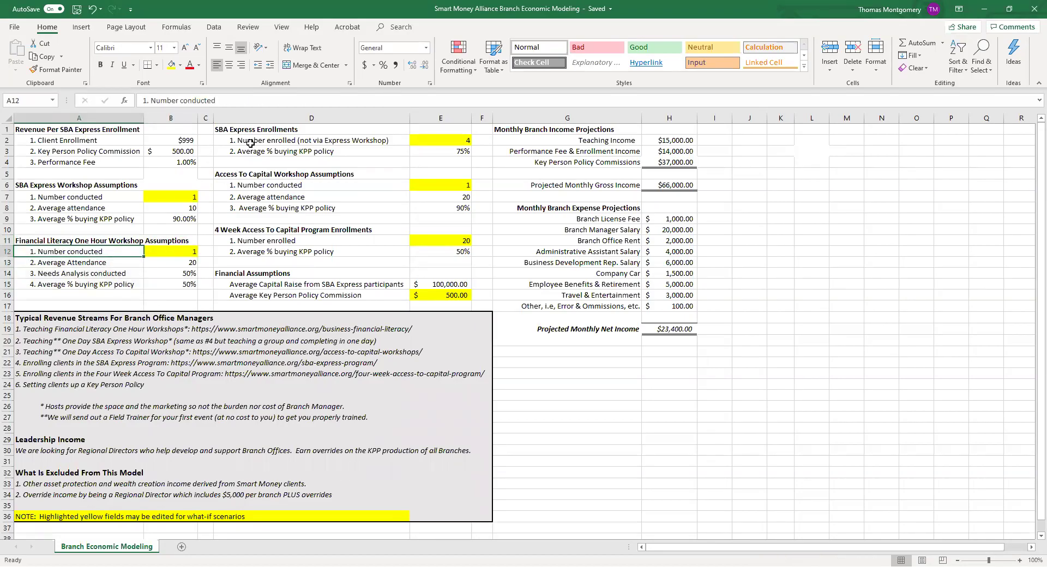
- Examine the SBA Express Enrollments assumptions in D1:E3 and compare their average % buying KPP policy with the SBA Express Workshop Assumptions in A6:B9
left_click_drag(271, 130, 454, 150)
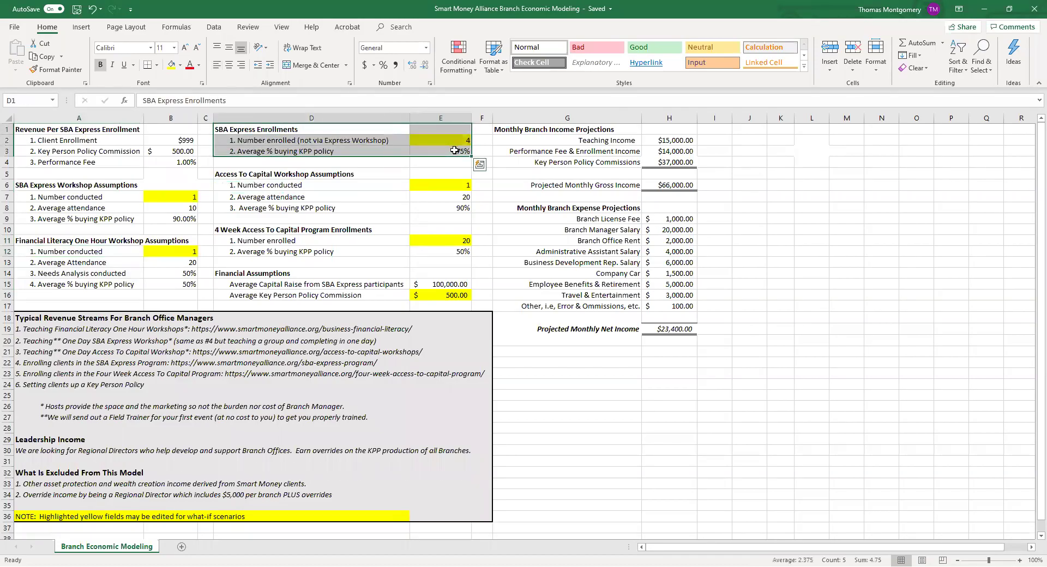
left_click(304, 133)
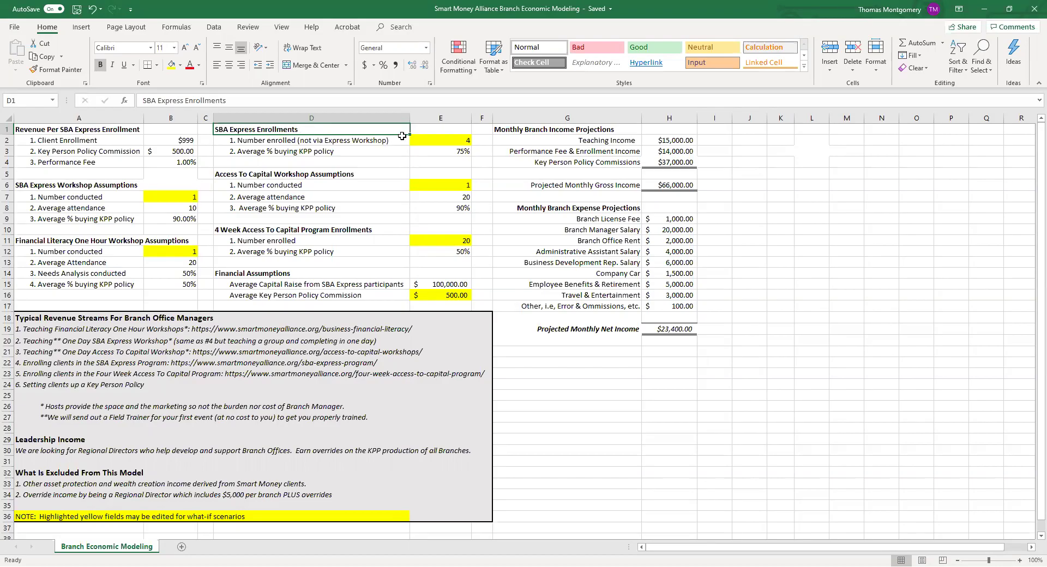
left_click(451, 141)
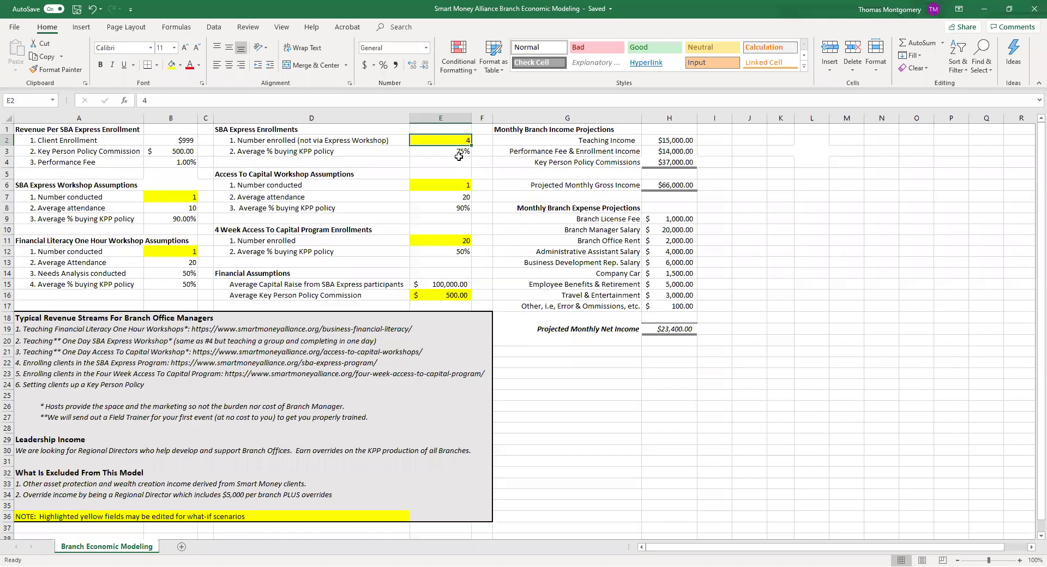
left_click(455, 153)
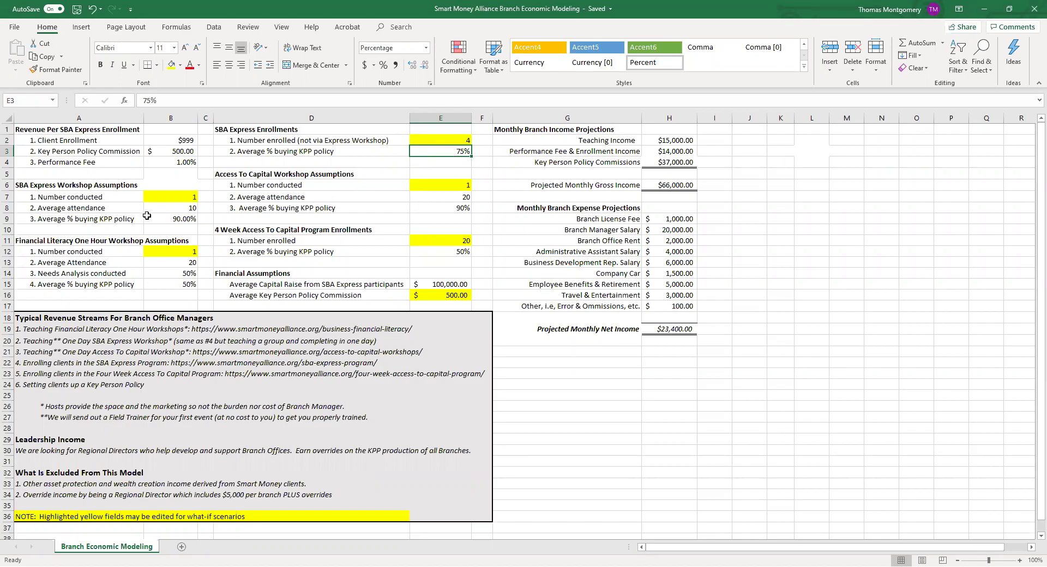
left_click(168, 218)
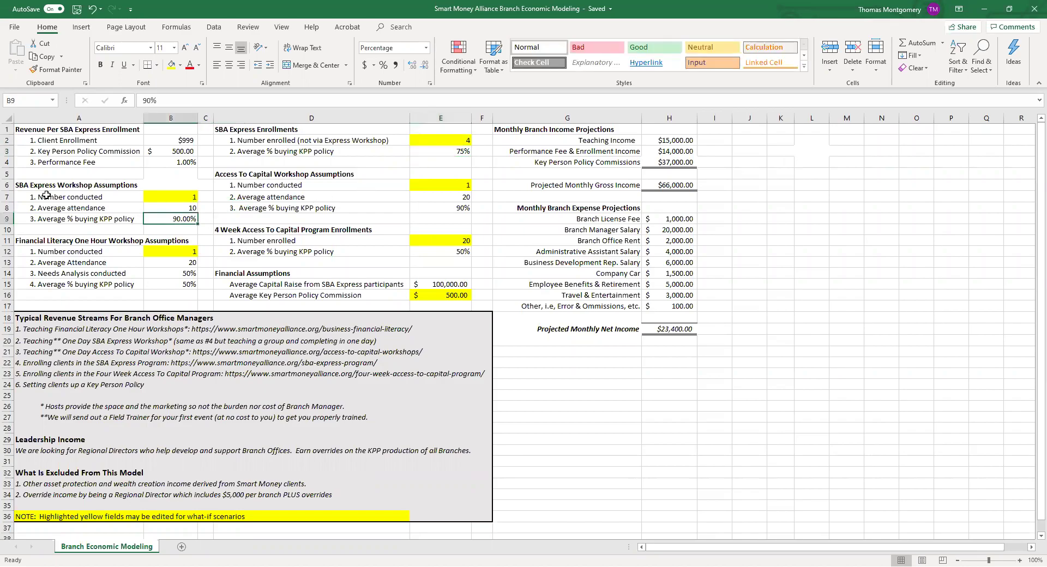
left_click_drag(79, 187, 190, 219)
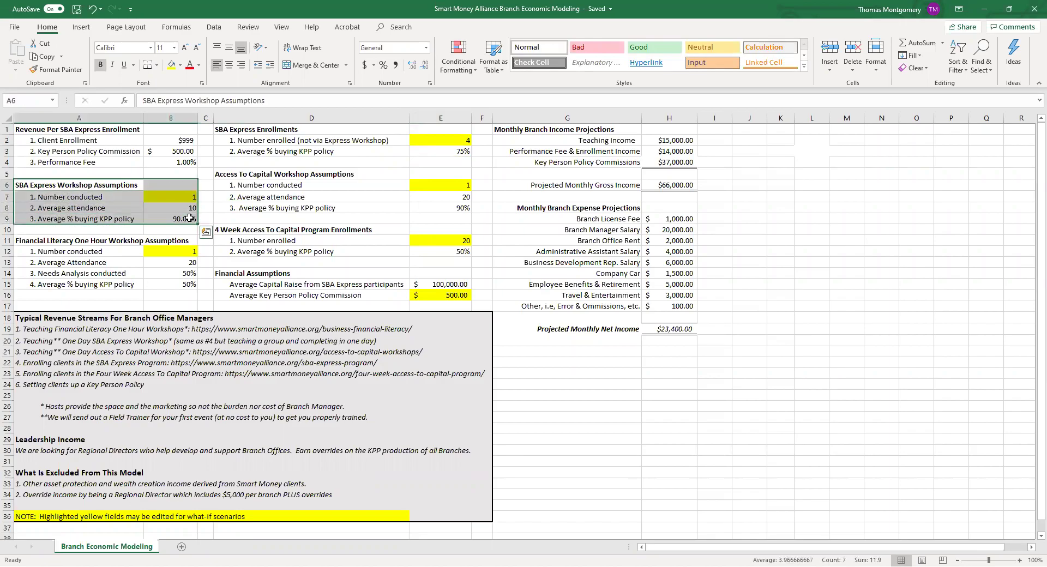
left_click_drag(286, 132, 442, 150)
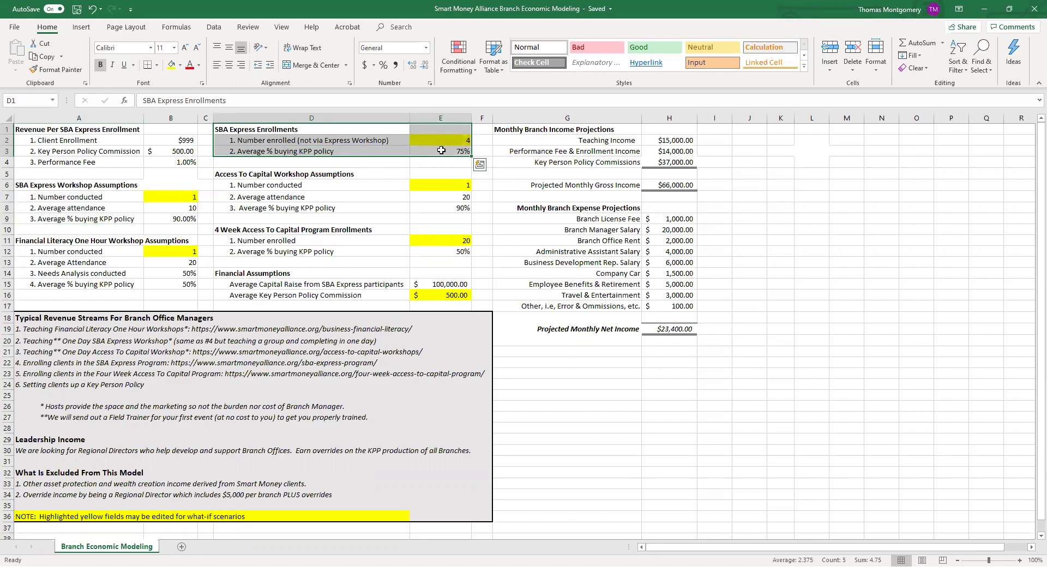
left_click(441, 151)
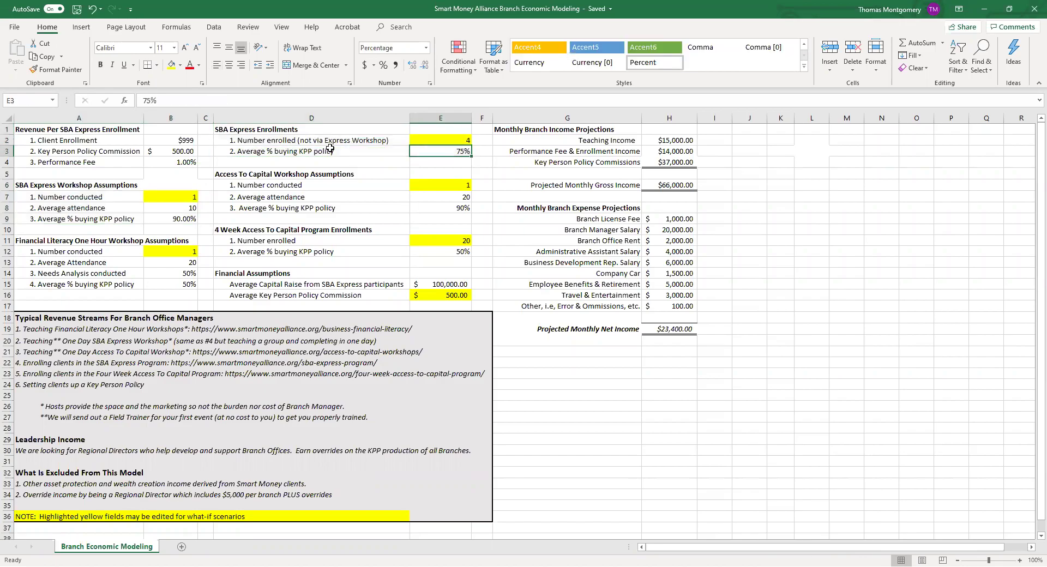
- Set the number of SBA Express Enrollments not via Express Workshop in E2 to 8
left_click(439, 139)
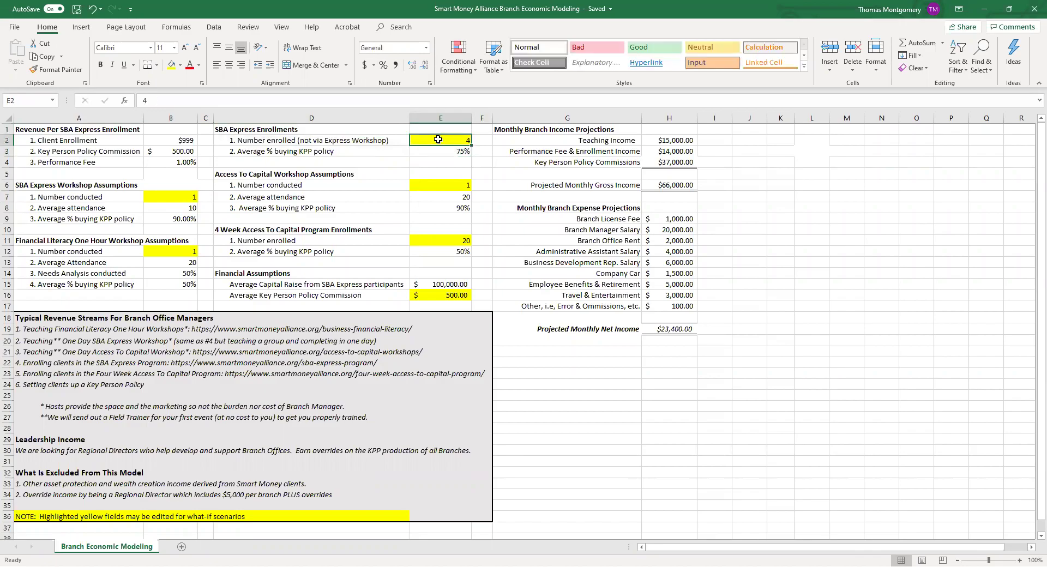
type("8")
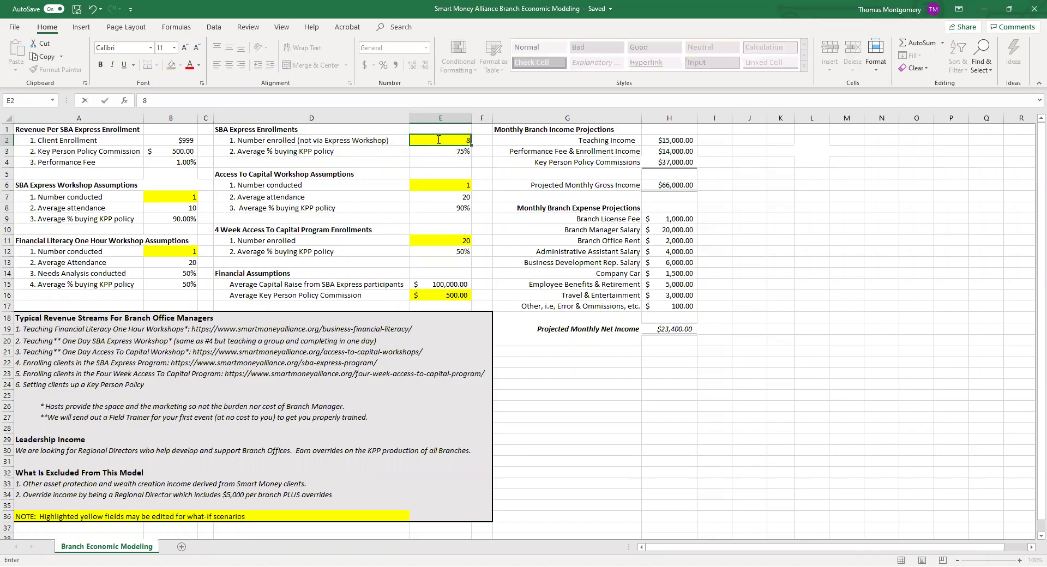
key("Return")
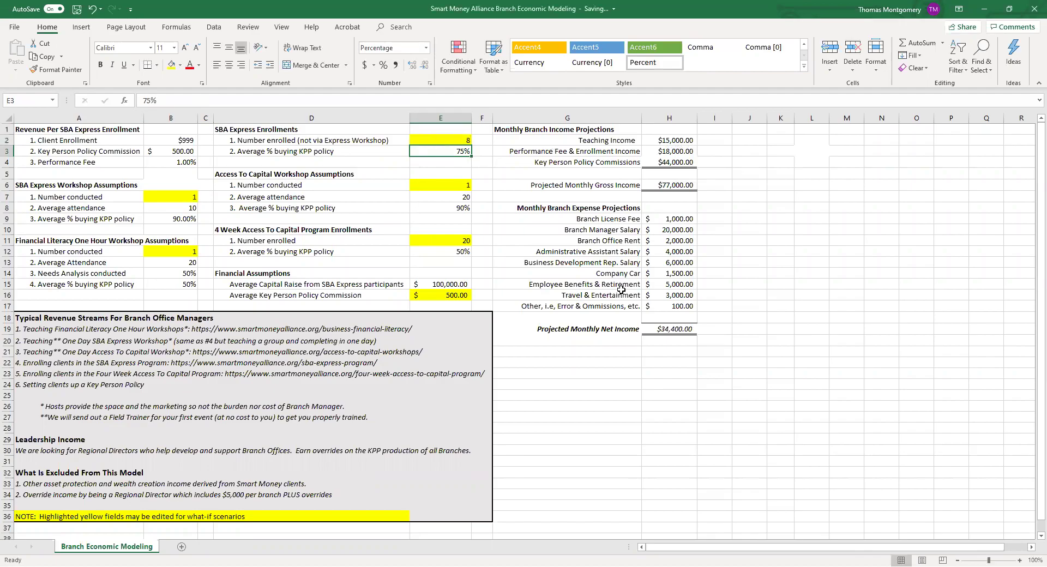
- Return the number of SBA Express Enrollments in E2 to 4
left_click(458, 139)
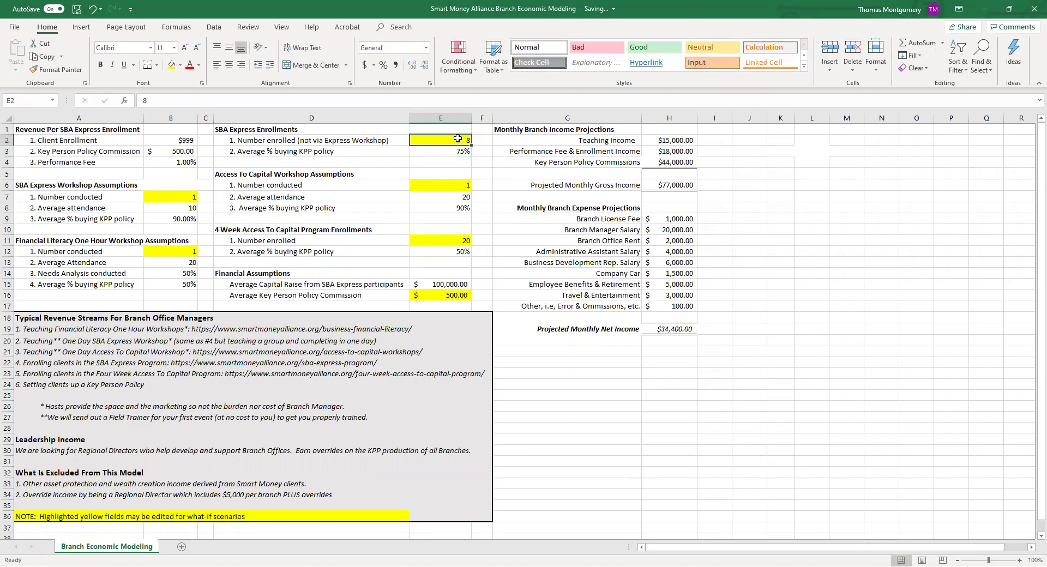
type("4")
key("Return")
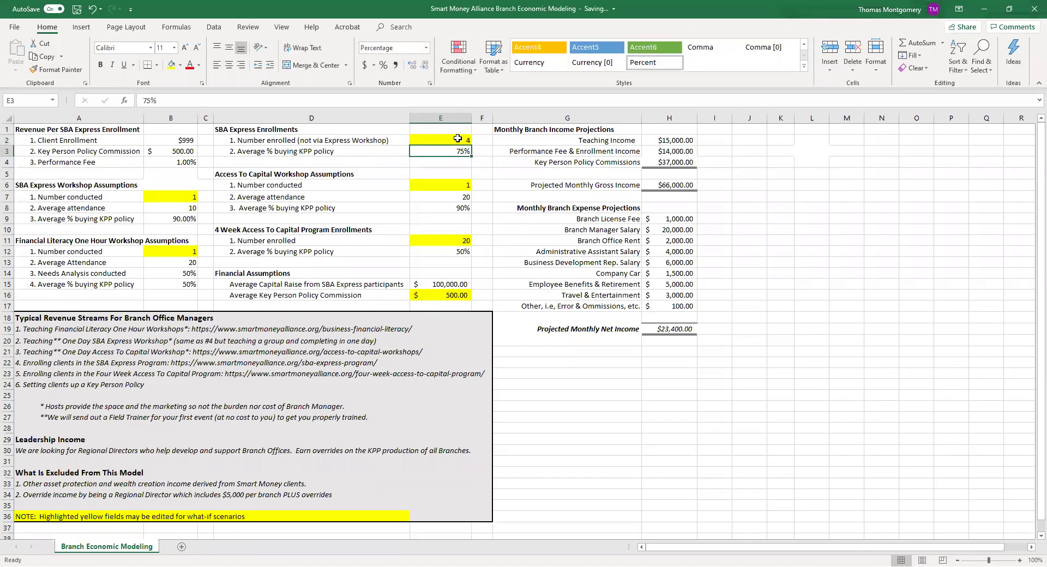
- Review the Access To Capital Workshop Assumptions in D5:E8 and set the number conducted in E6 to 4
left_click_drag(273, 174, 437, 206)
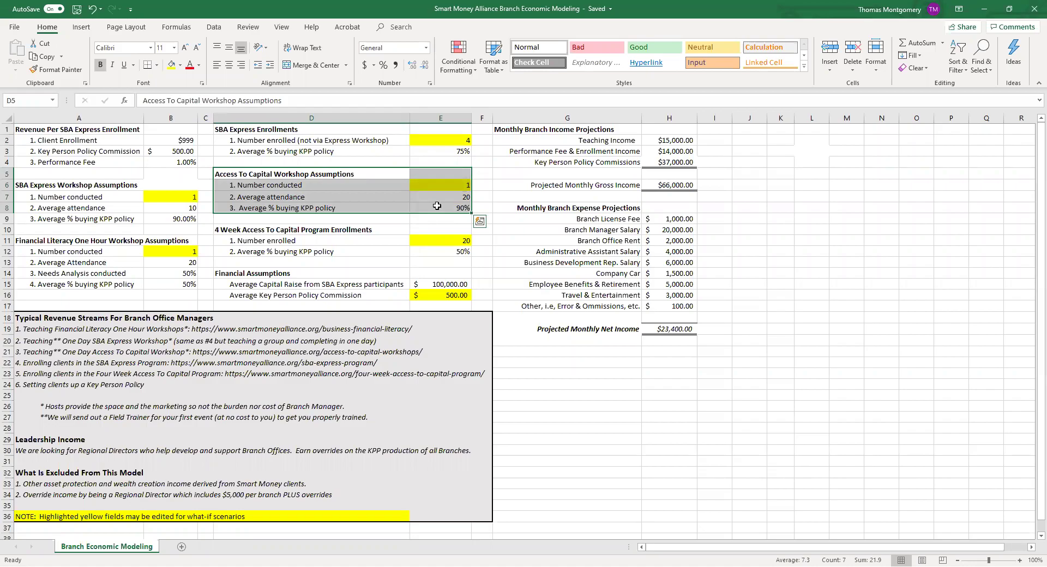
left_click(342, 174)
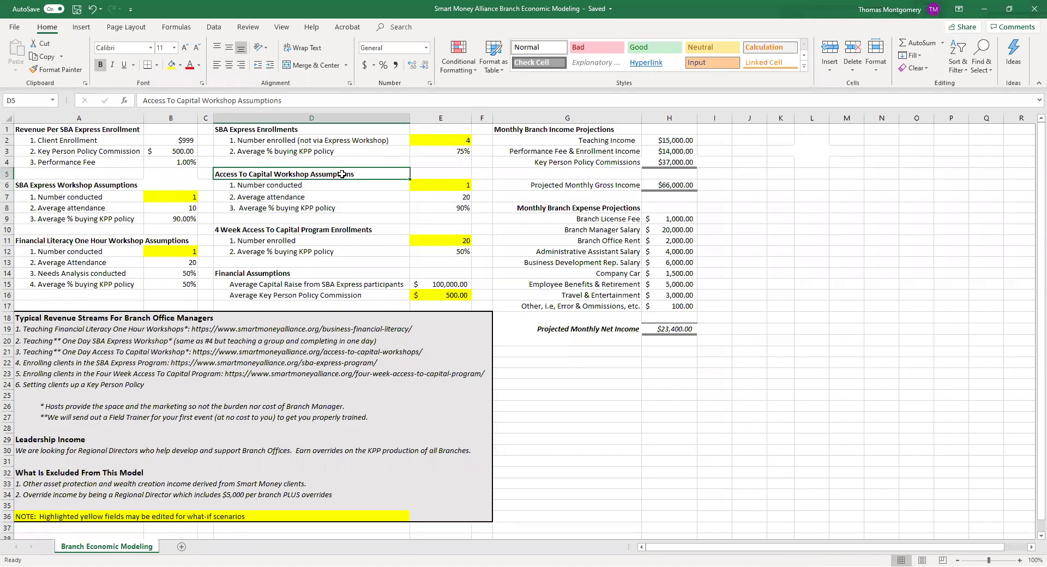
left_click(445, 181)
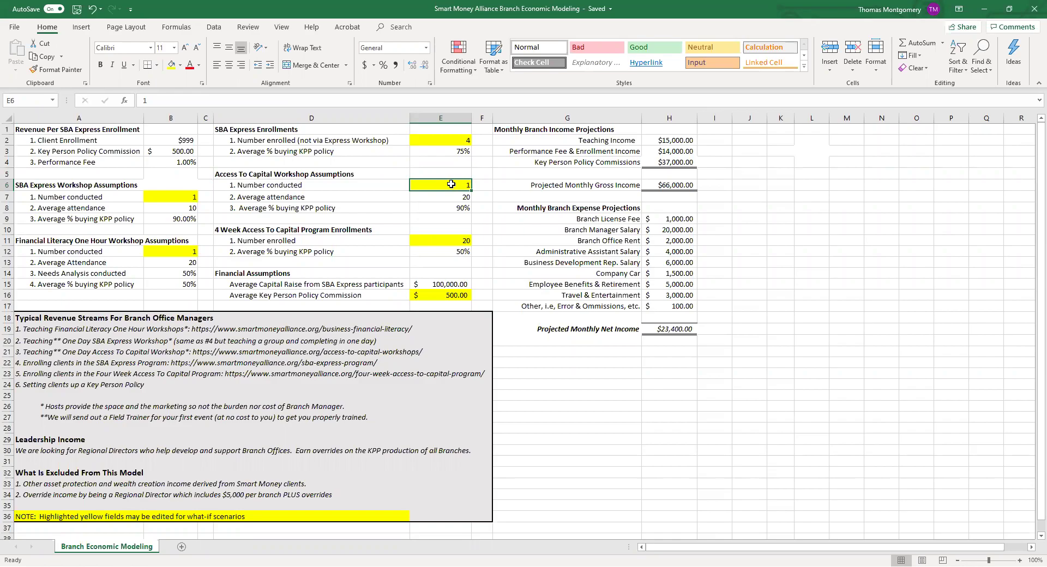
type("4")
key("Return")
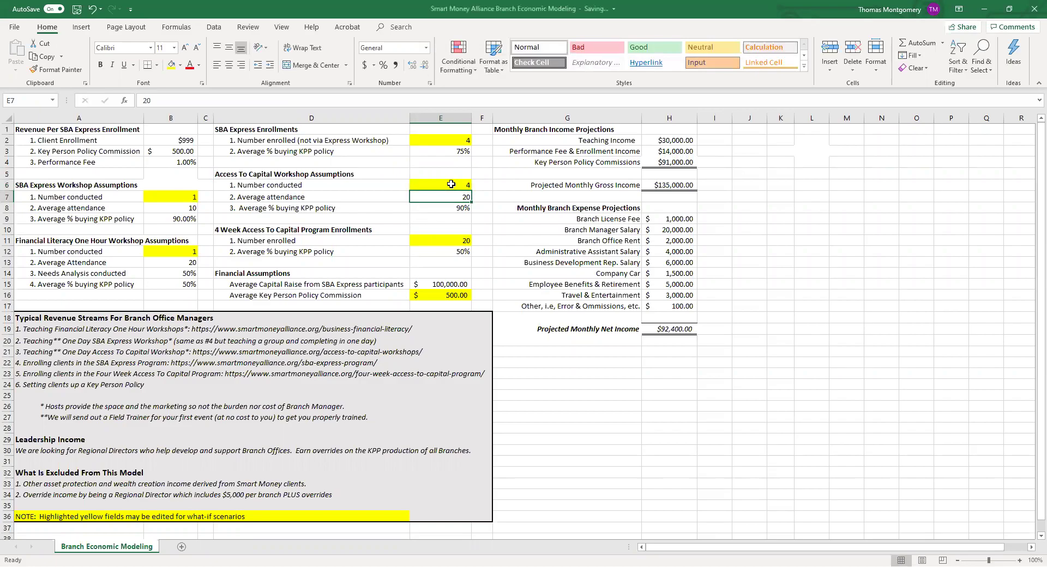
- Compare the Access To Capital Workshop Assumptions in E6:E8 with the SBA Express Workshop figures, and inspect the income results in H2, H4 and H6
left_click(161, 200)
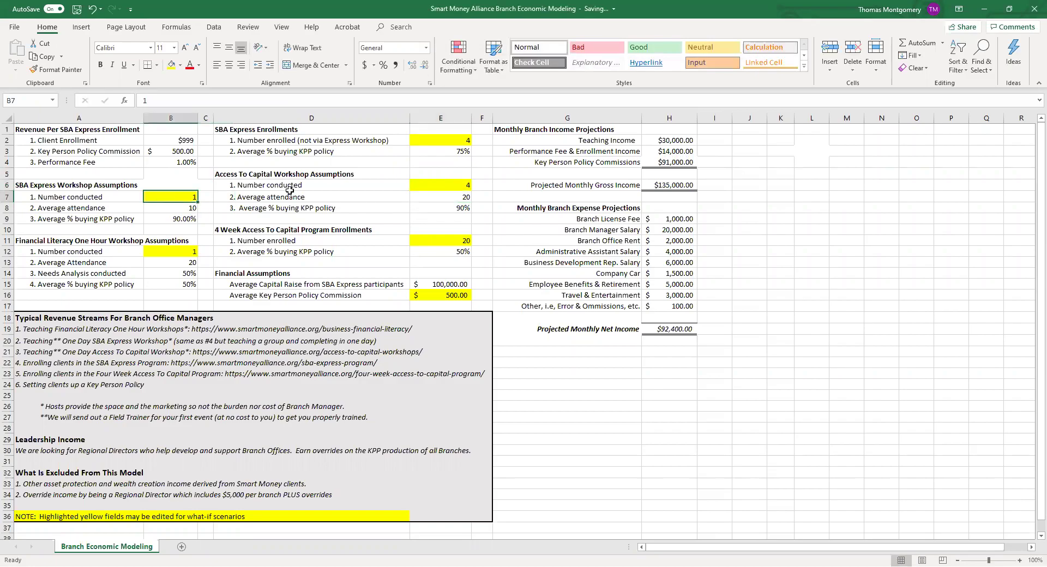
left_click(423, 187)
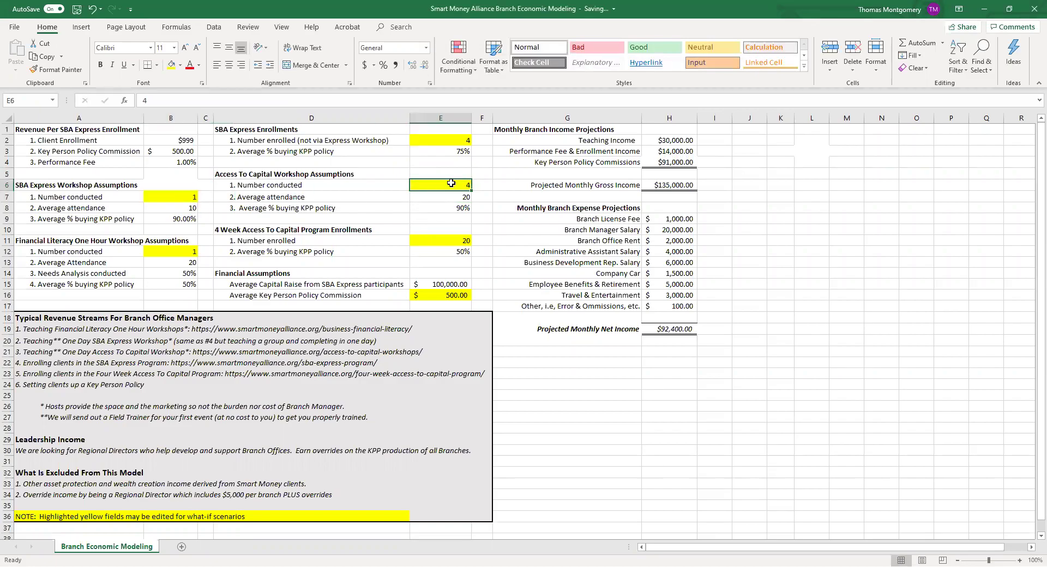
left_click(449, 199)
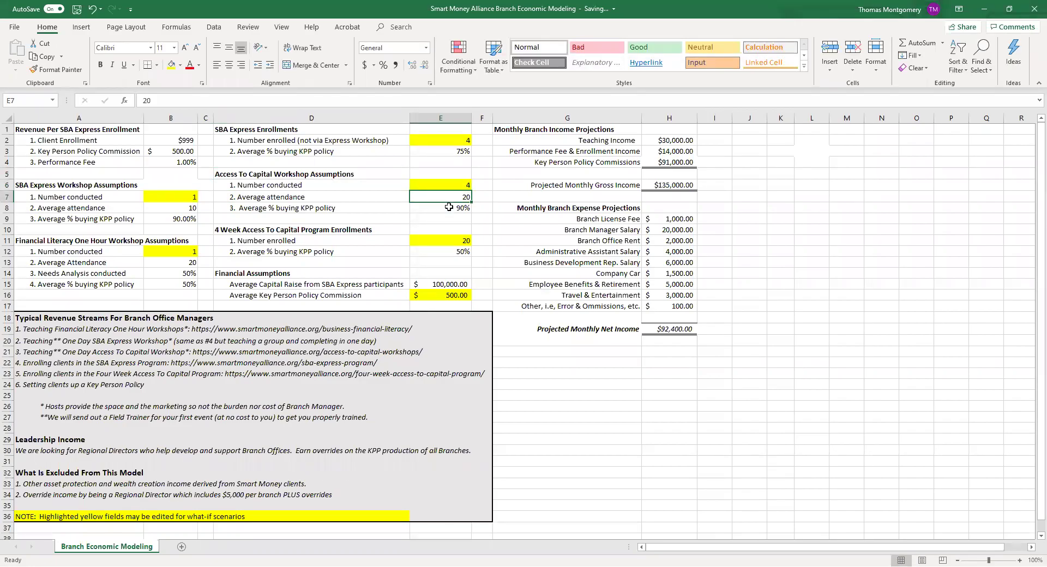
left_click(446, 209)
left_click(170, 220)
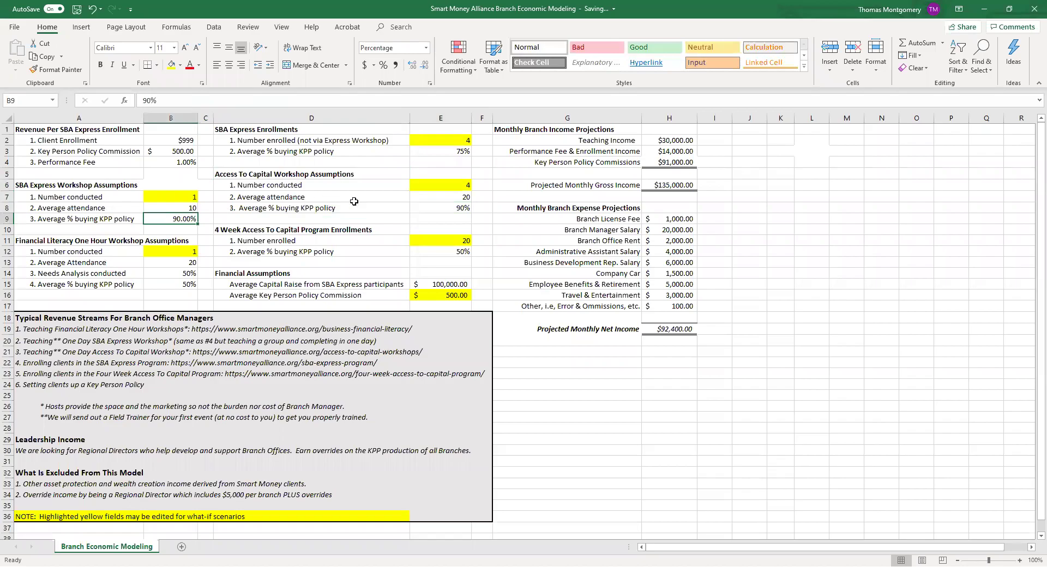
left_click(450, 208)
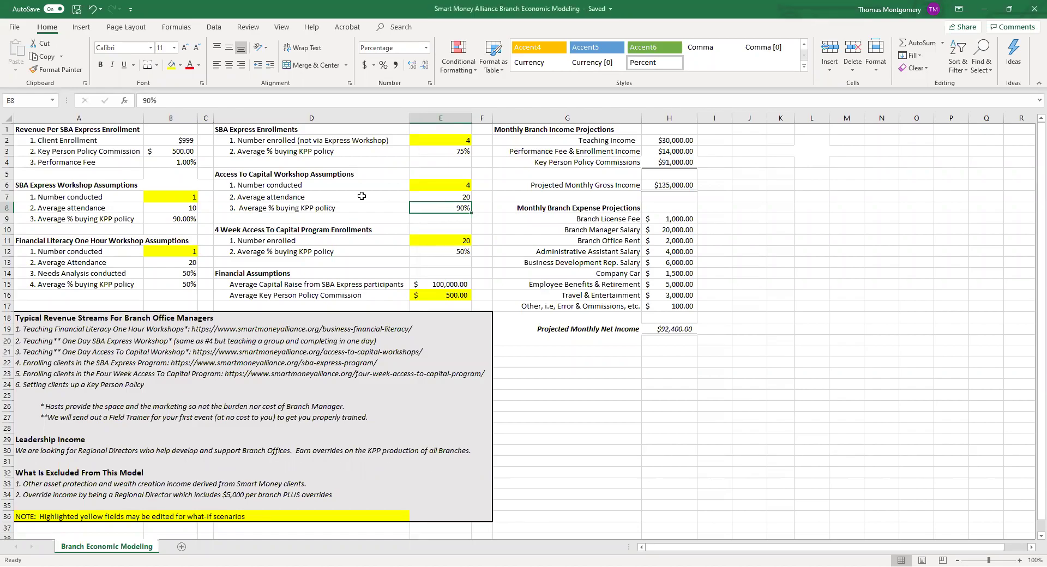
left_click(446, 188)
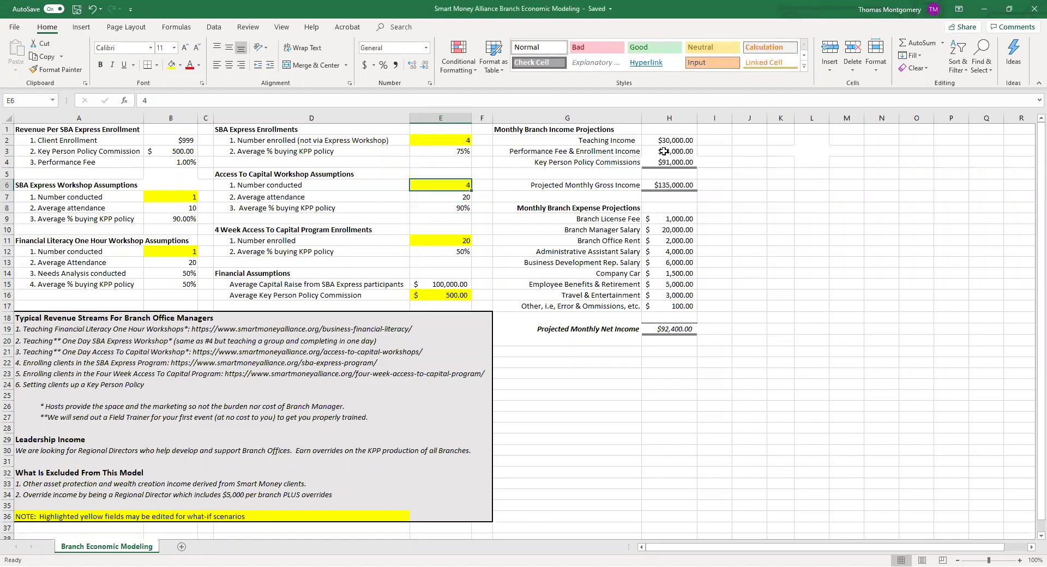
left_click(684, 137)
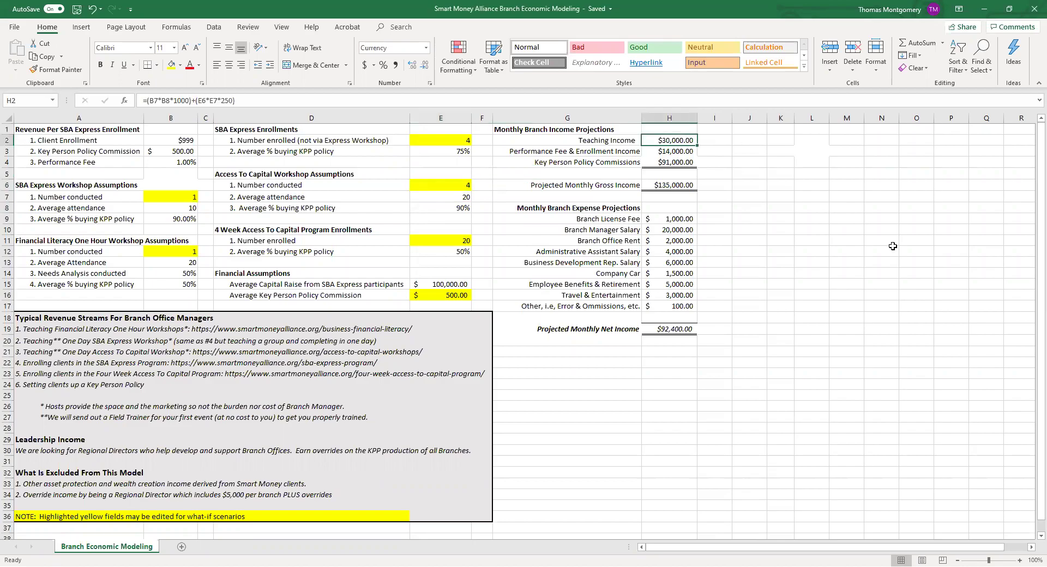
left_click(683, 163)
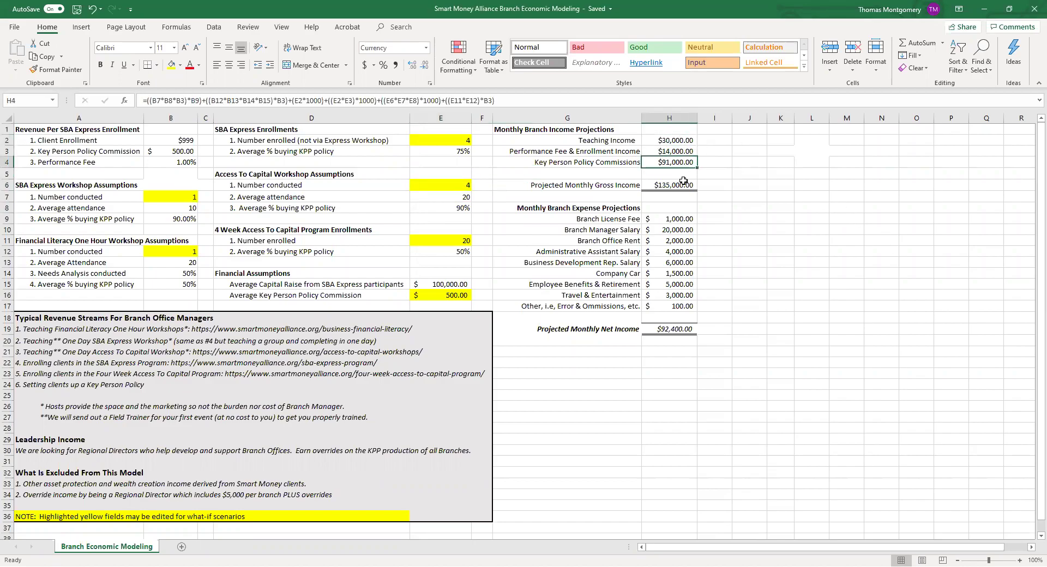
left_click(682, 185)
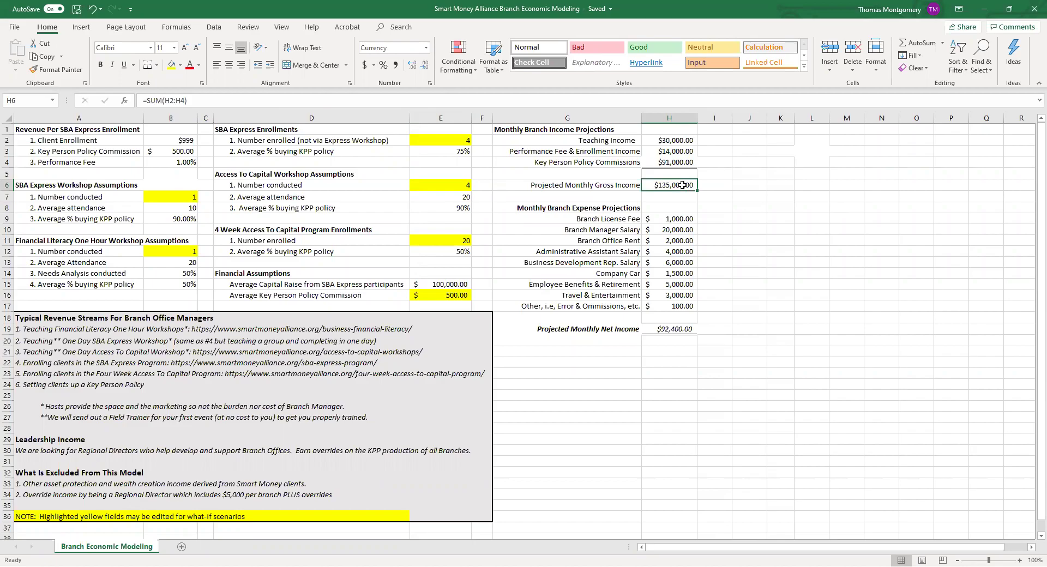
- Set the number of Access To Capital Workshops conducted in E6 to 2
left_click(442, 185)
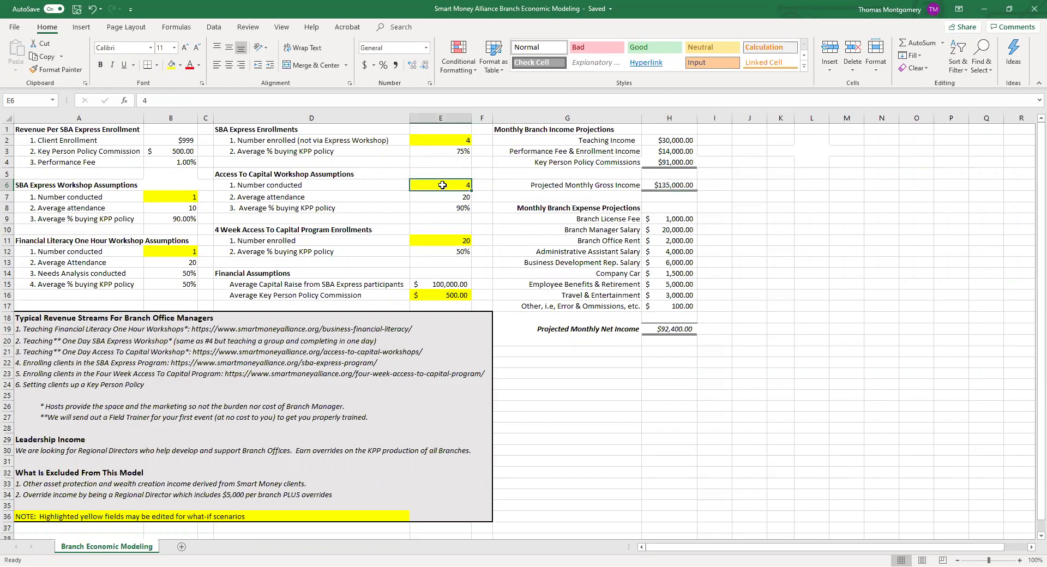
type("2")
key("Return")
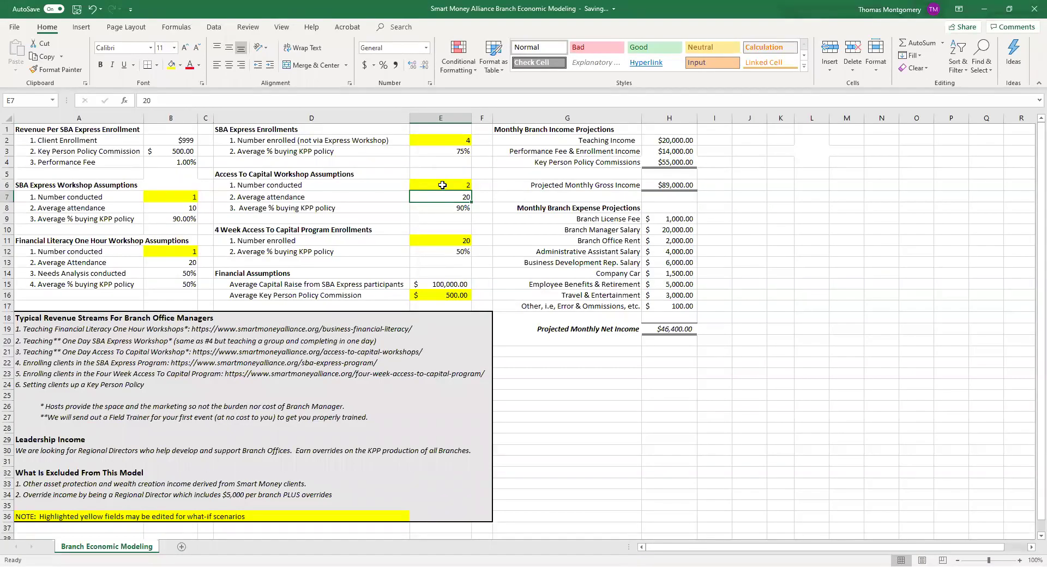
- Examine the 4 Week Access To Capital Program Enrollments in D10:E12 and compare them with the SBA Express Enrollments in D1:E3
left_click(265, 232)
left_click_drag(267, 232, 460, 247)
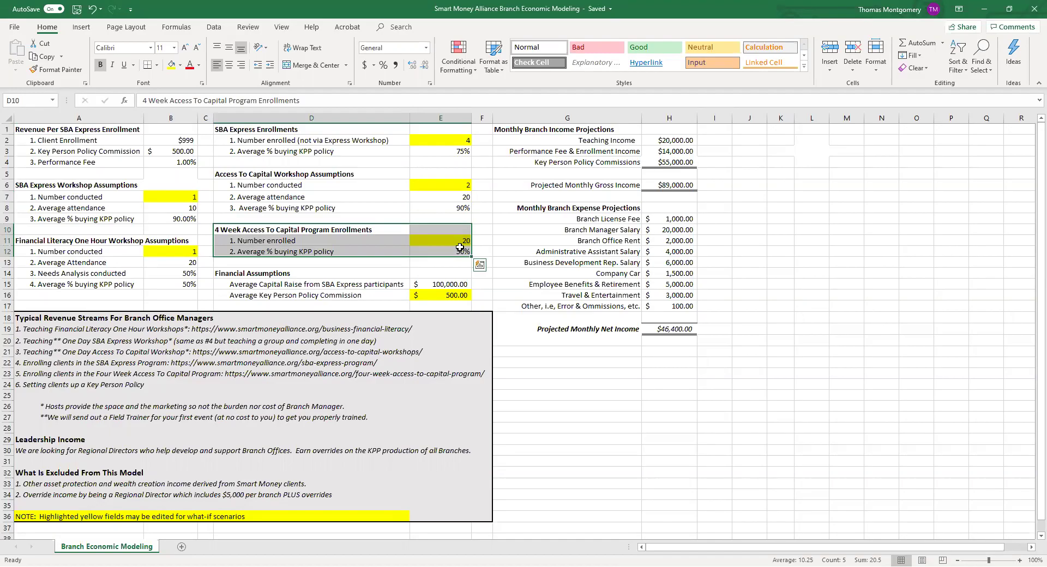
left_click(384, 229)
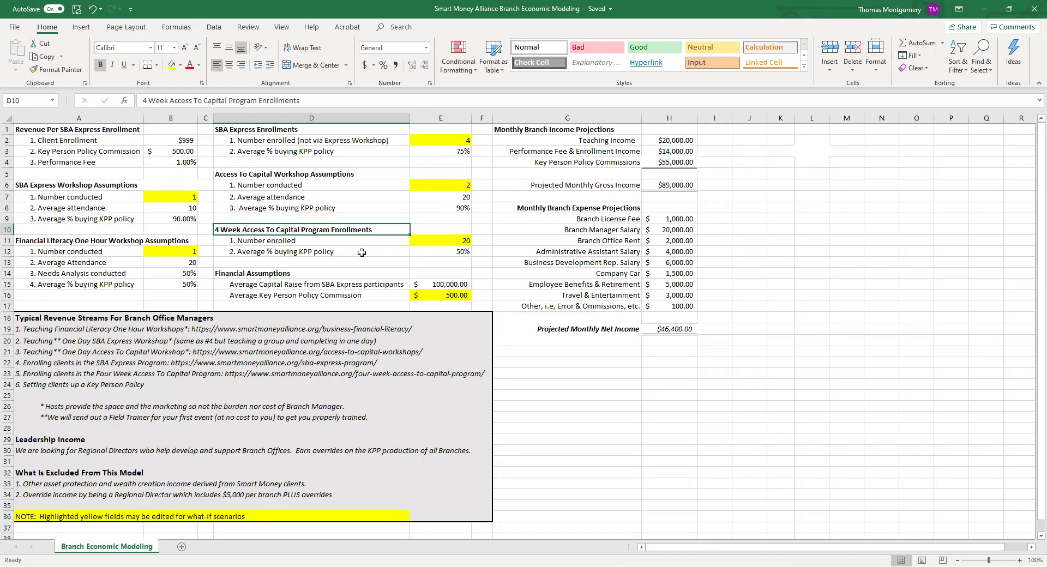
left_click(434, 243)
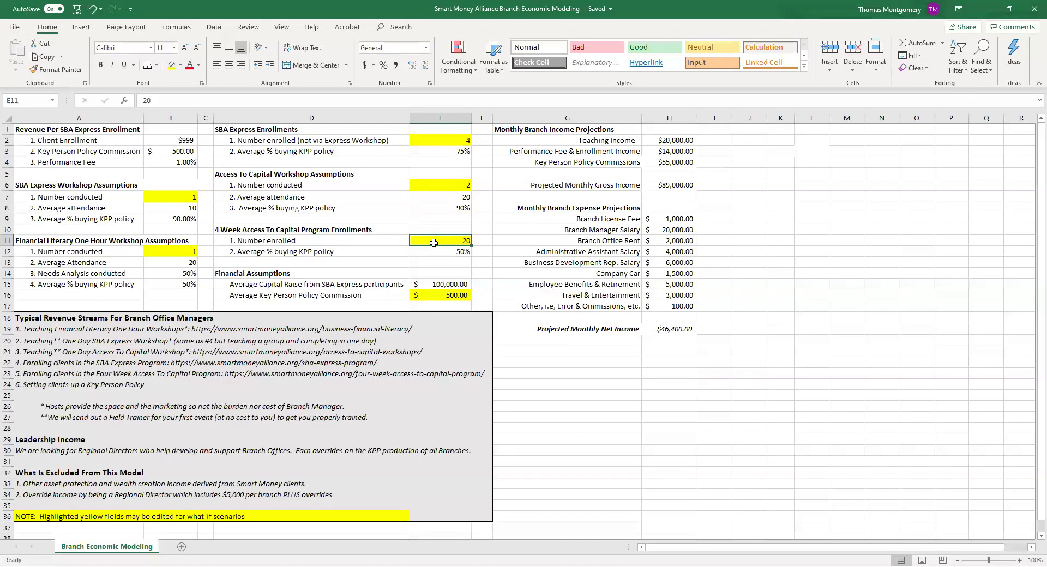
left_click_drag(327, 232, 450, 251)
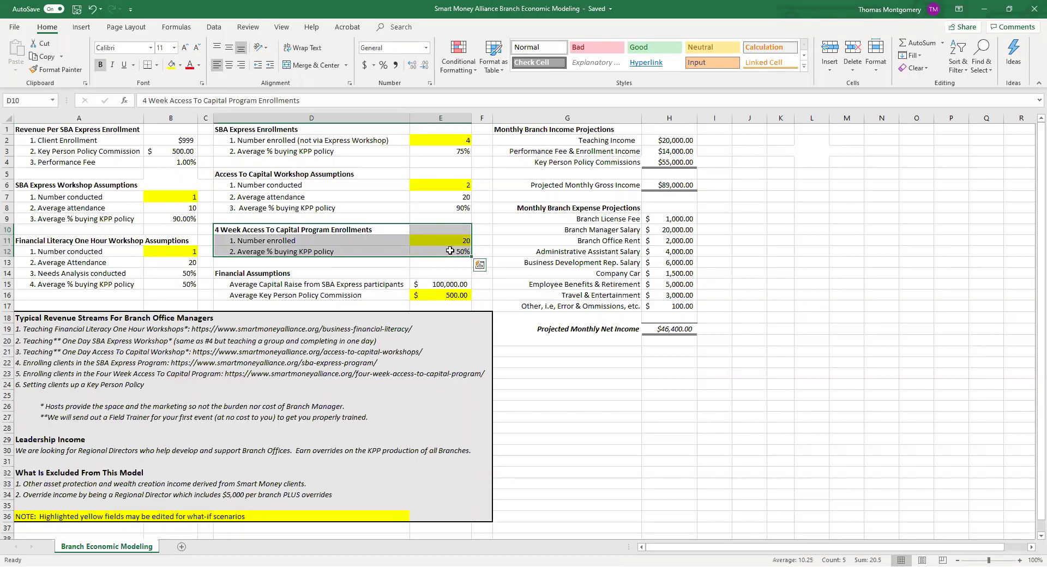
left_click(300, 247)
left_click(304, 230)
left_click_drag(431, 229, 463, 251)
left_click_drag(280, 132, 455, 153)
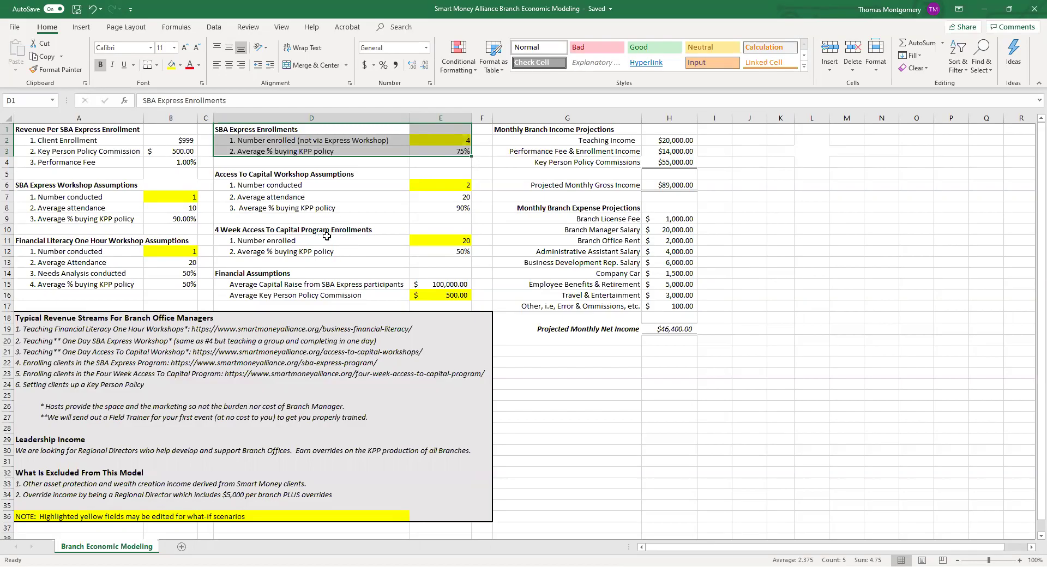
left_click_drag(326, 230, 439, 249)
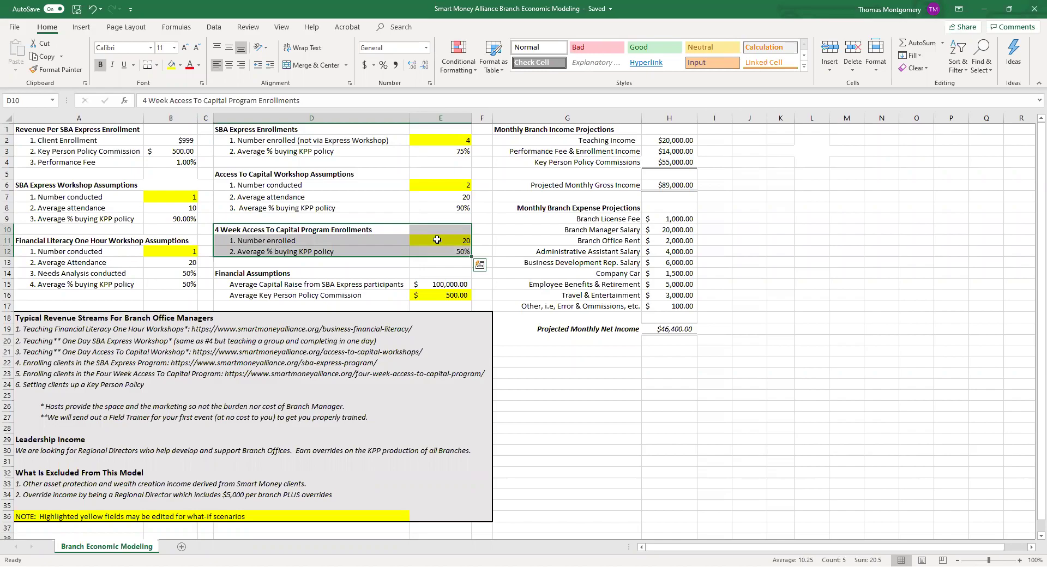
left_click(437, 240)
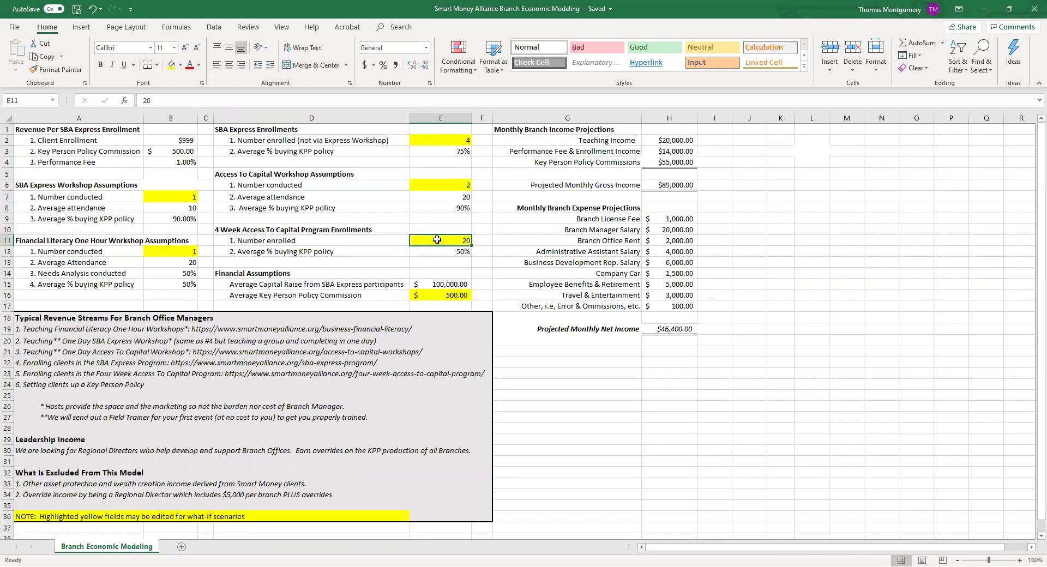
- Review the number enrolled in E11 and the average % buying a KPP policy in E12 for the 4 Week program
left_click(435, 250)
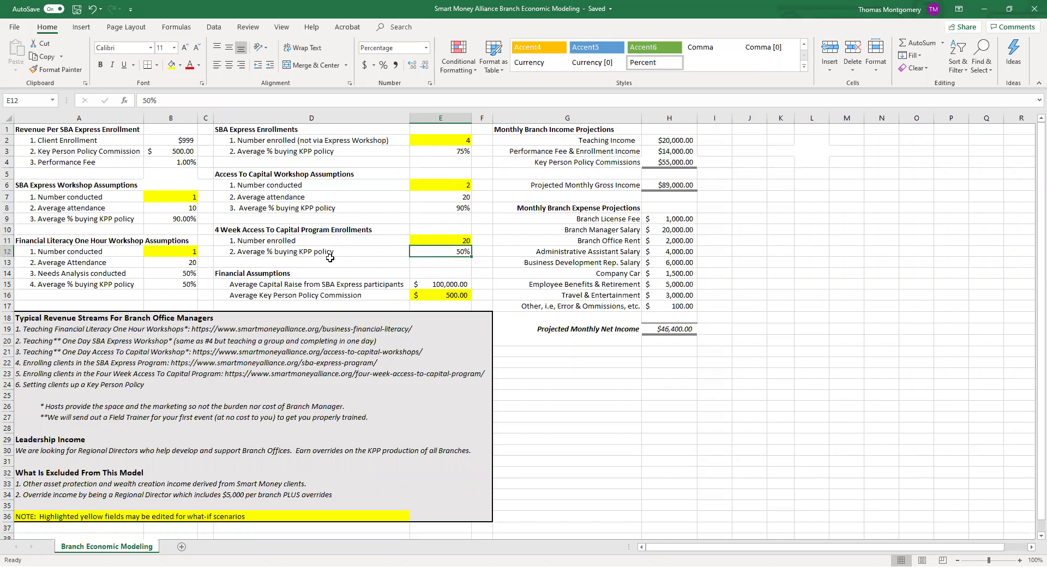
left_click(444, 240)
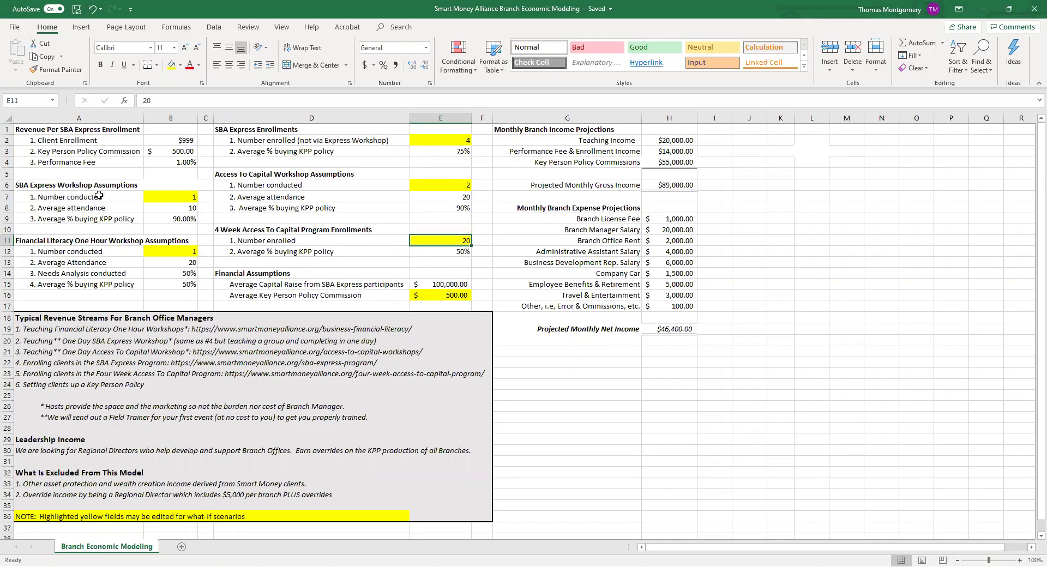
left_click(429, 250)
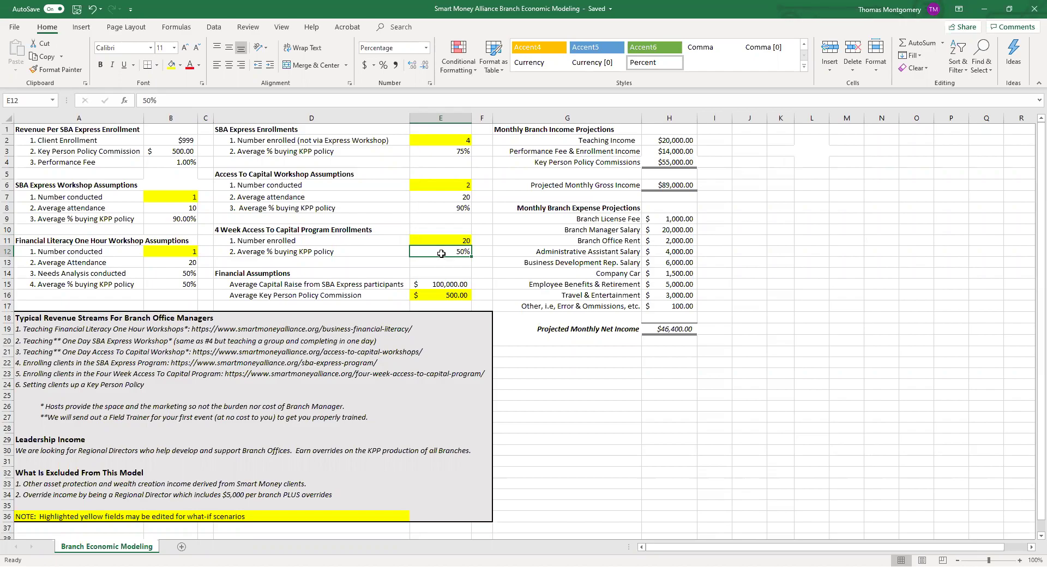
- Review the Financial Assumptions in D14:E16, focusing on the average capital raise from SBA Express participants in E15
left_click(296, 276)
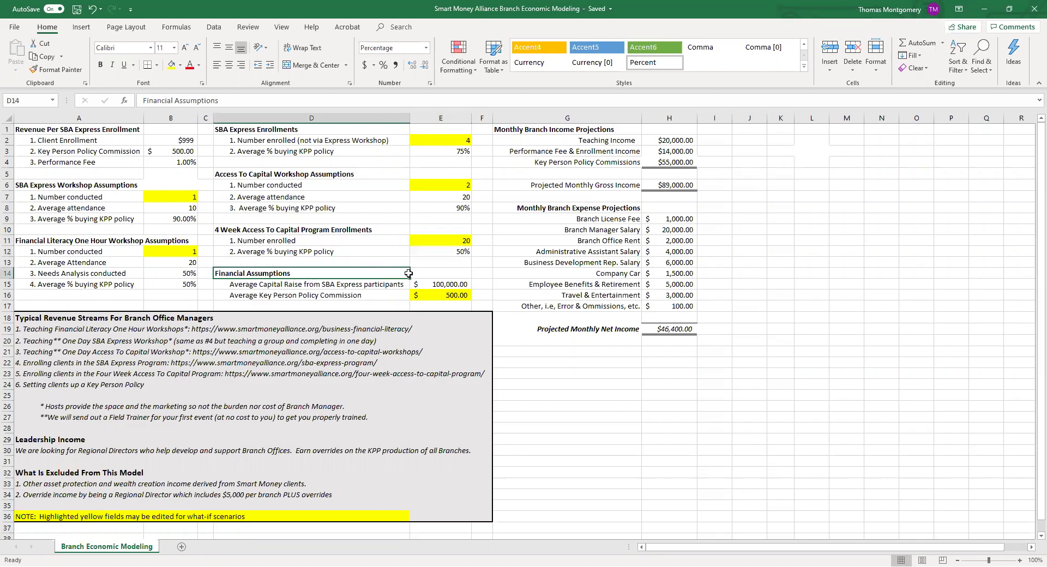
left_click_drag(408, 273, 442, 295)
left_click(366, 294)
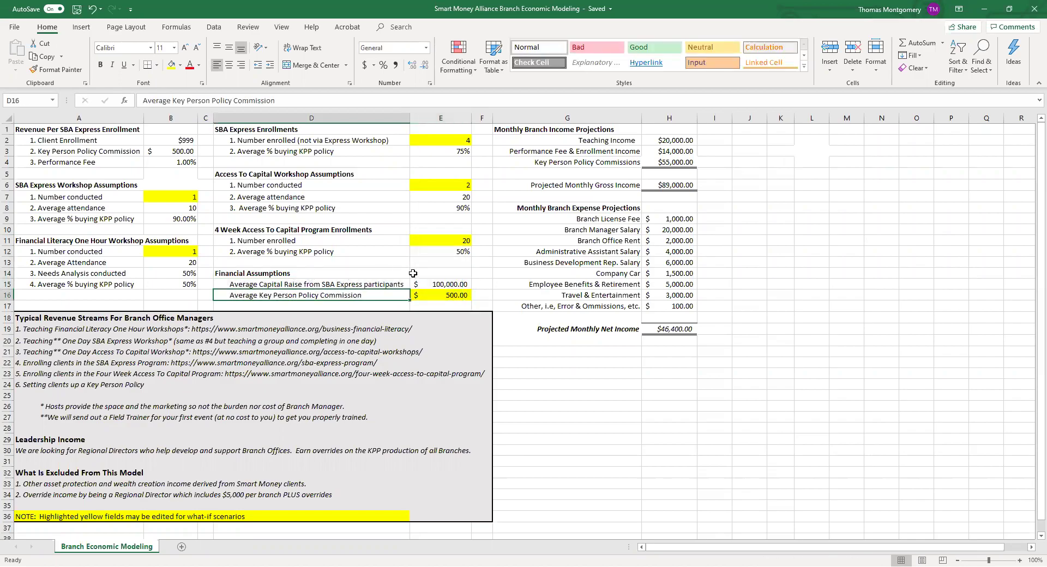
left_click(341, 284)
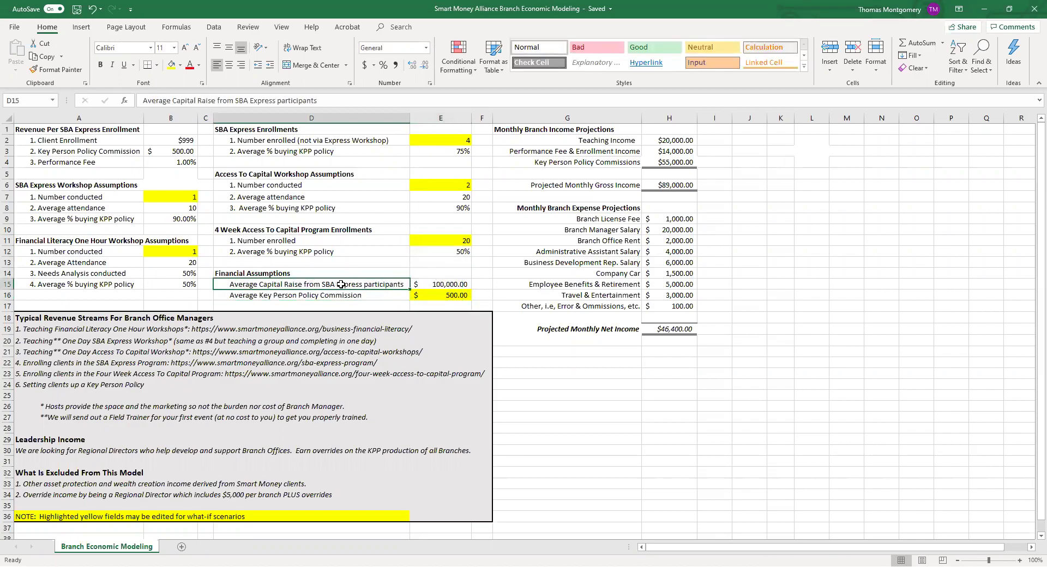
left_click(429, 284)
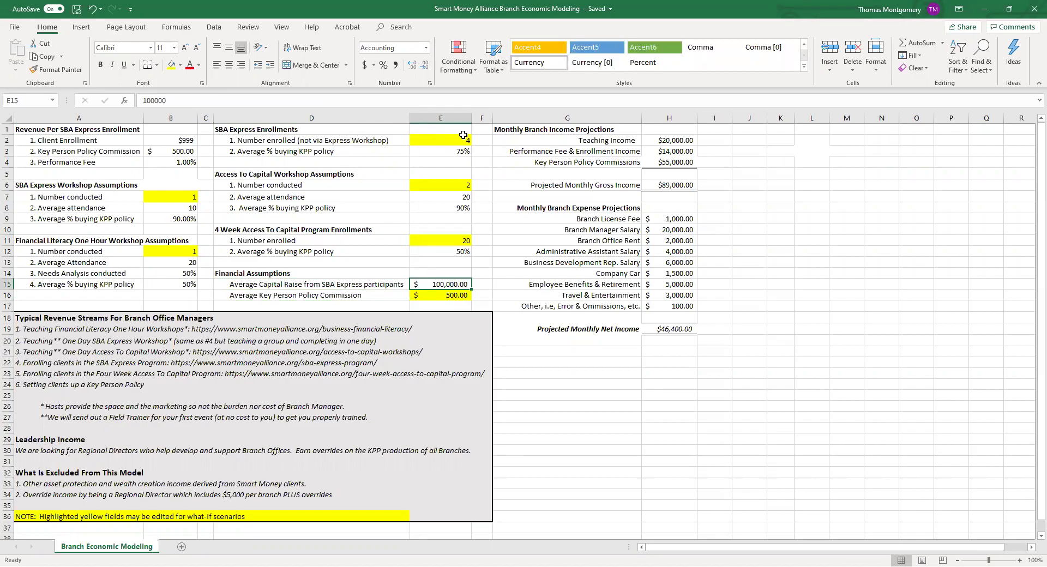
- Relate the SBA Express Enrollments and Workshop Assumptions to the performance fee in B4 and the average capital raise in E15
left_click(254, 128)
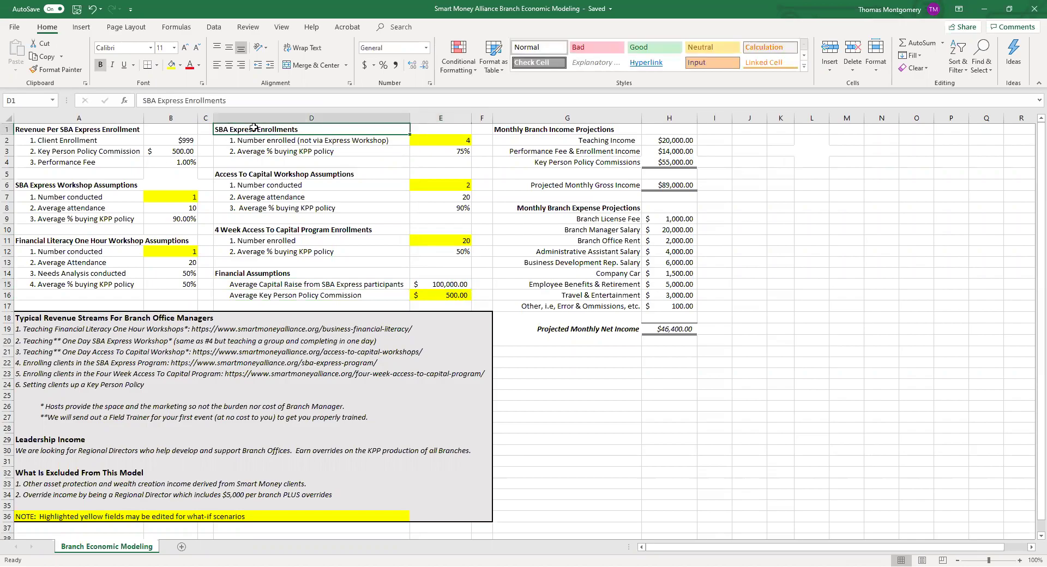
left_click(88, 184)
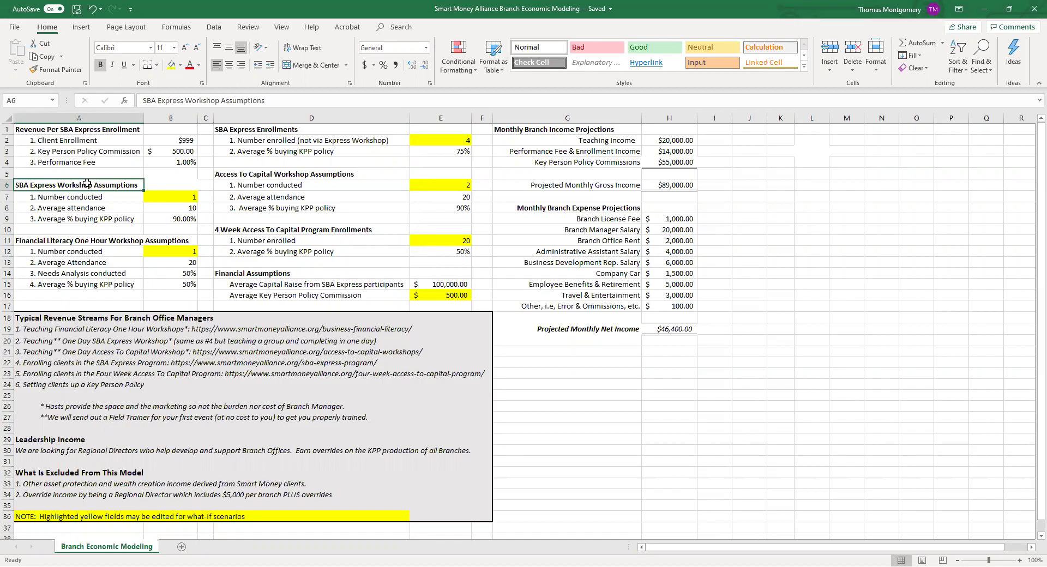
left_click(166, 163)
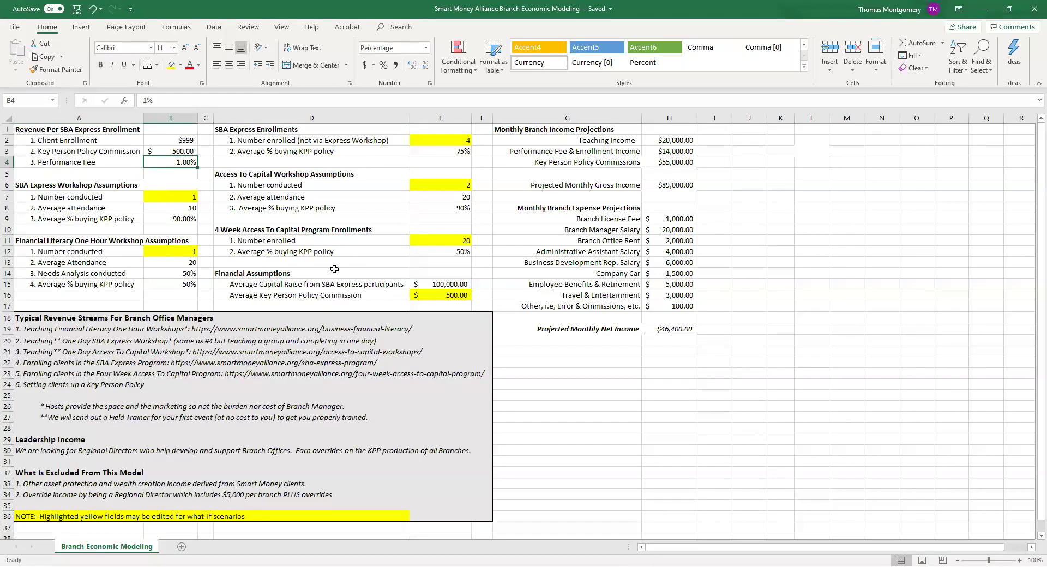
left_click(453, 284)
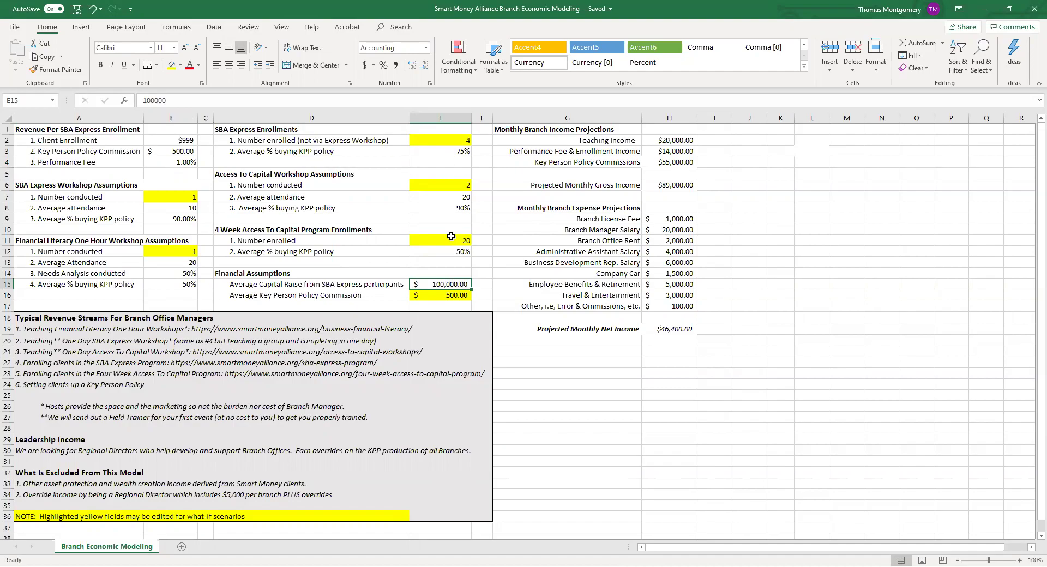
- Examine the Average Key Person Policy Commission assumption in D16:E16
left_click(305, 295)
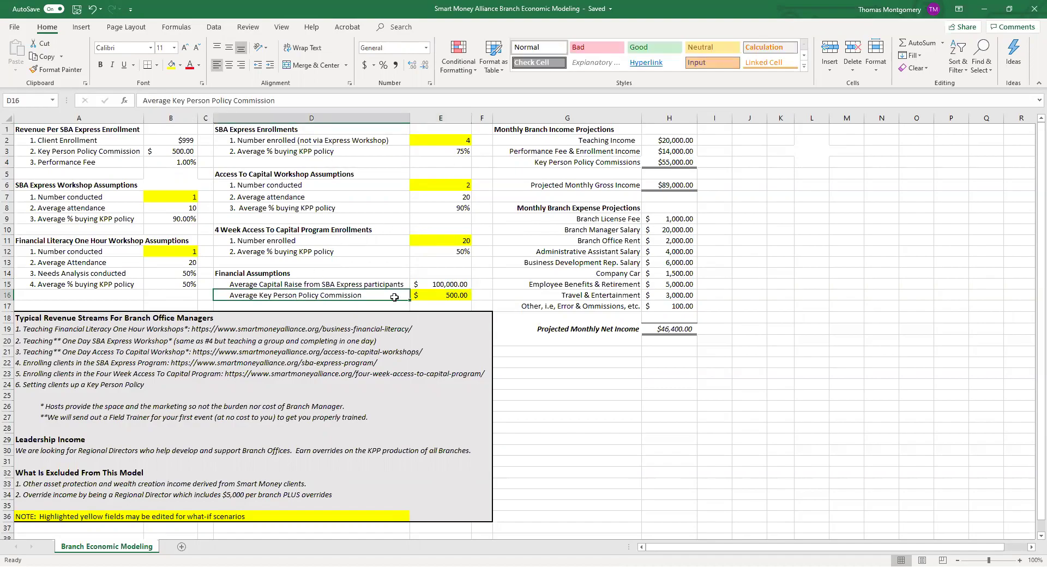
left_click(445, 295)
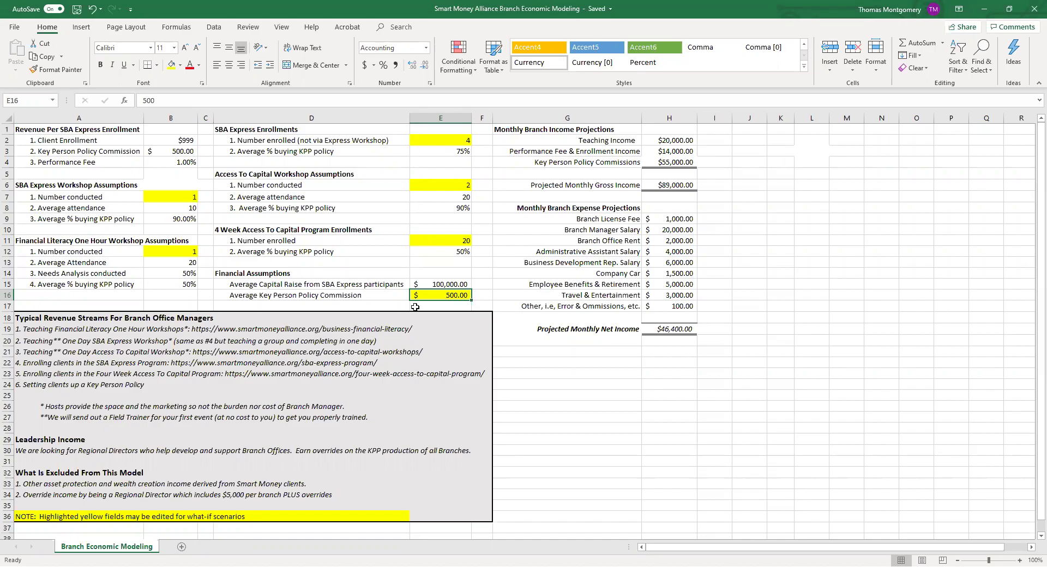
left_click(362, 296)
left_click(424, 290, "shift")
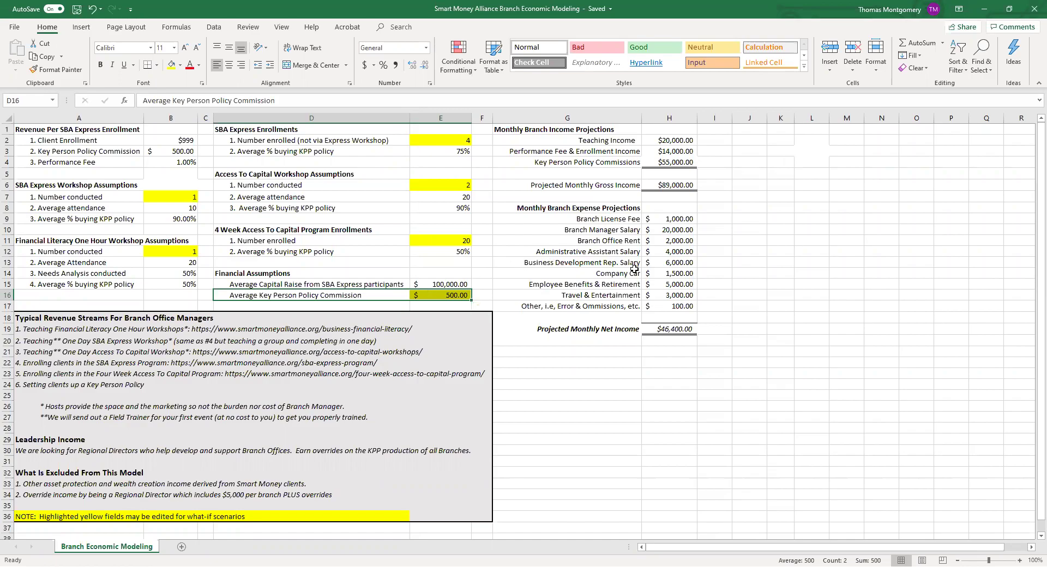
- Examine the Business Development Rep. Salary expense in G13:H13
left_click_drag(628, 262, 649, 258)
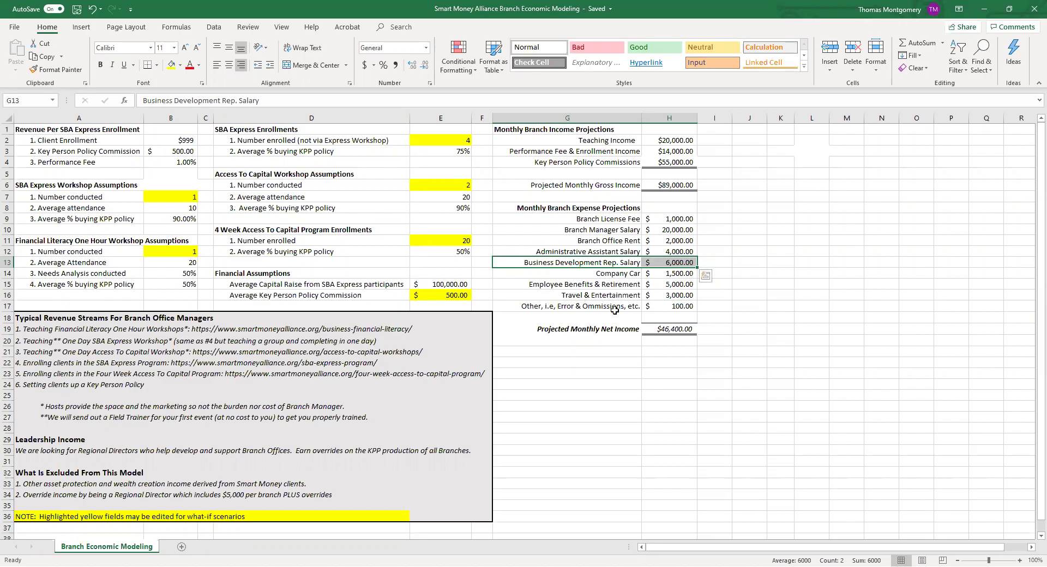
left_click(612, 262)
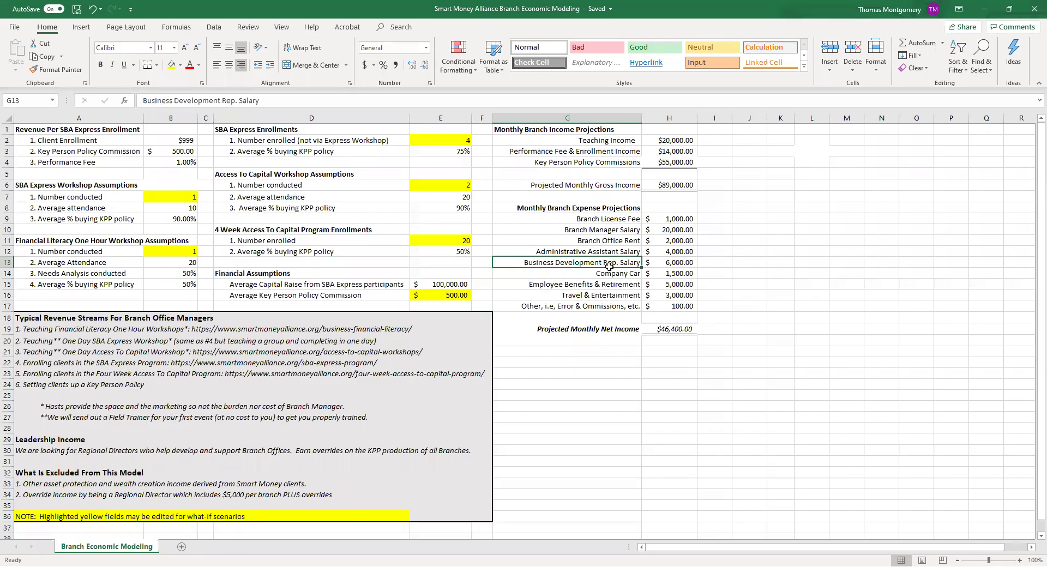
left_click_drag(573, 262, 660, 265)
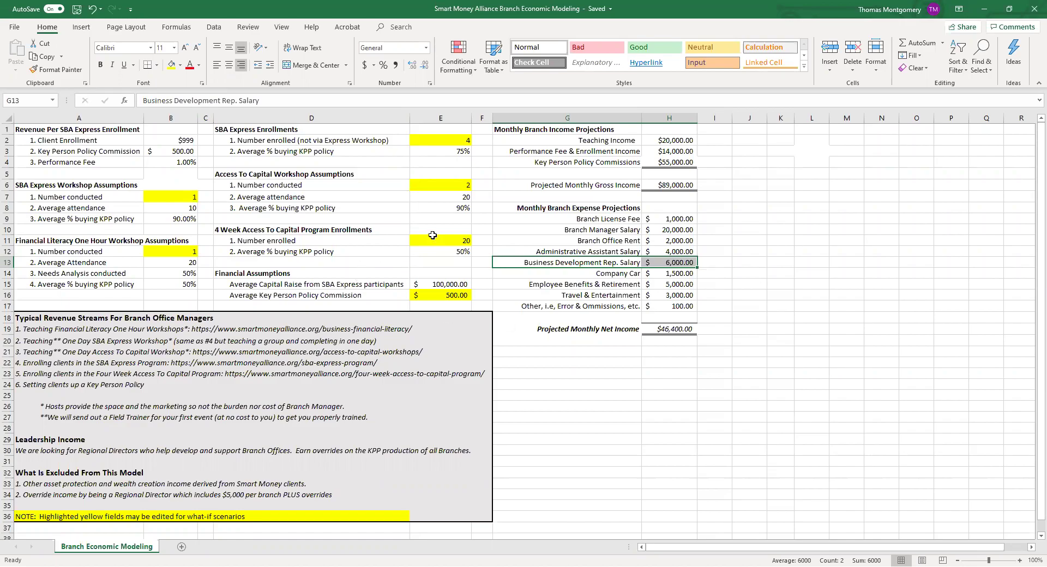
- Switch to smartmoneyalliance.org in Chrome, open the Career Opportunities page and highlight the New Branch Office Manager On-Boarding Packet heading
left_click(525, 317)
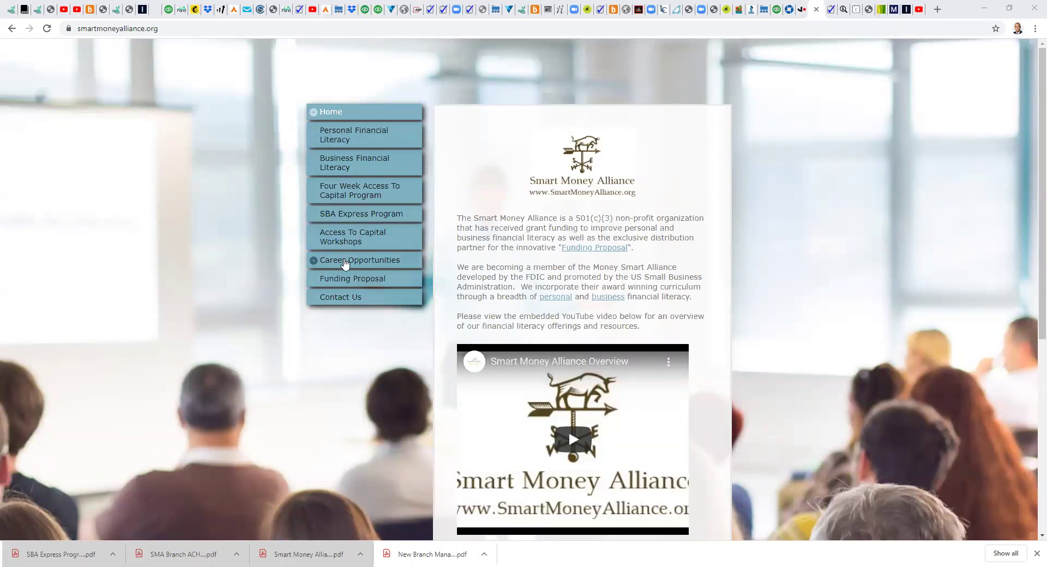
left_click(344, 264)
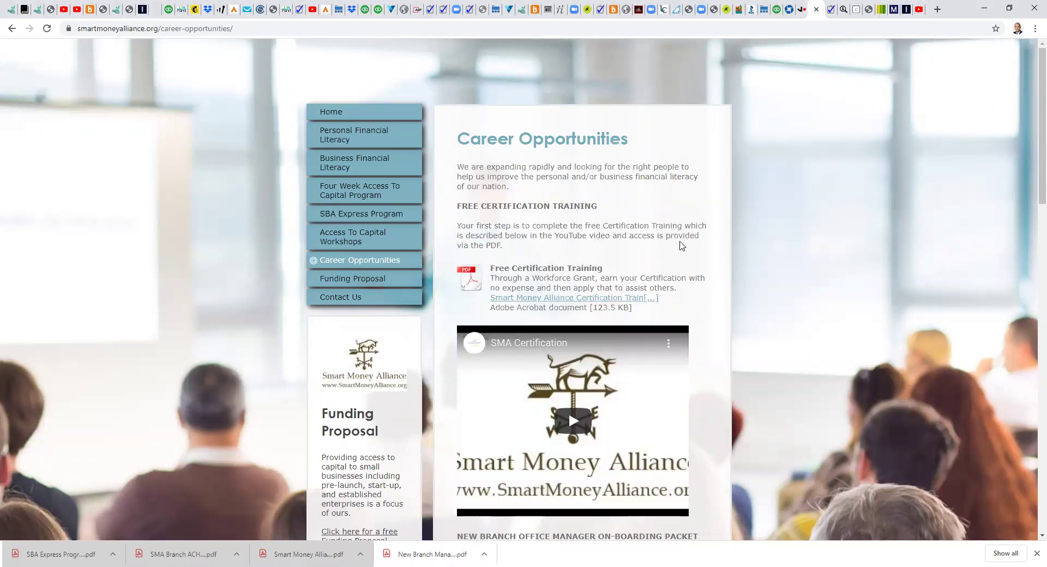
scroll(680, 246, "down", 3)
triple_click(468, 373)
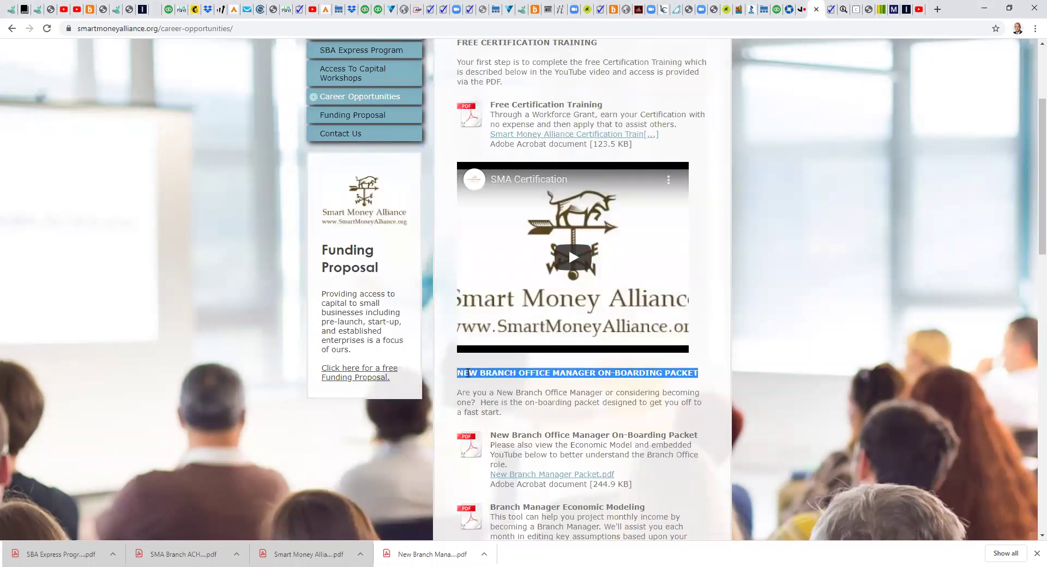
scroll(468, 374, "down", 2)
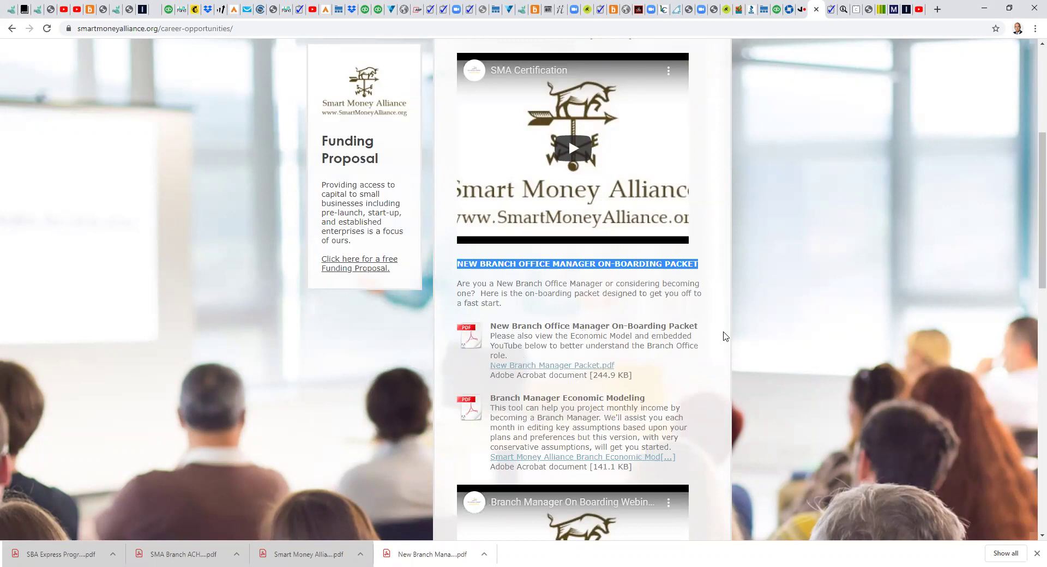
scroll(724, 336, "down", 4)
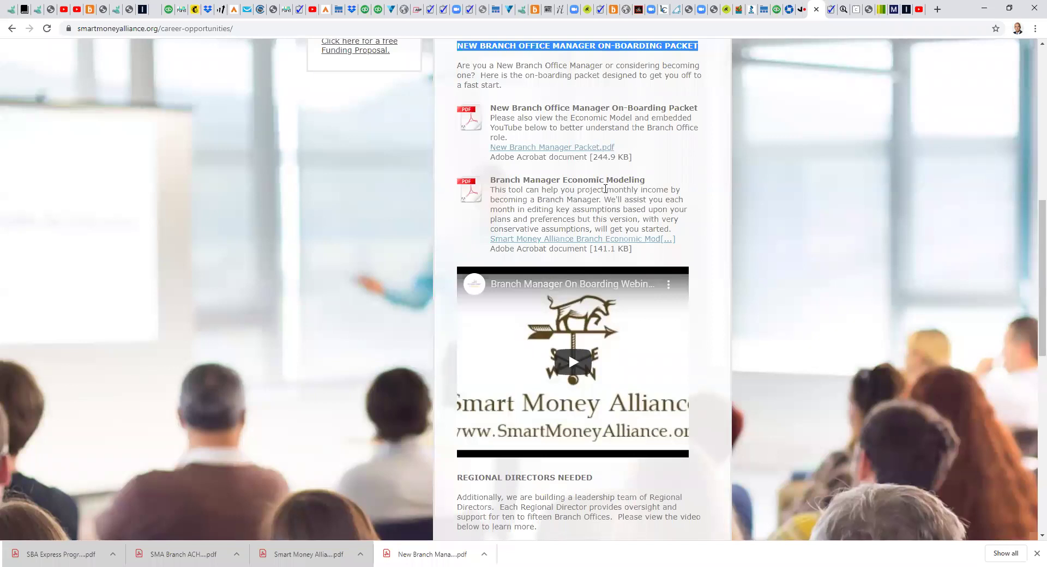
- Review the Career Opportunities page down to the Branch Manager Economic Modeling document and its description
scroll(713, 205, "up", 8)
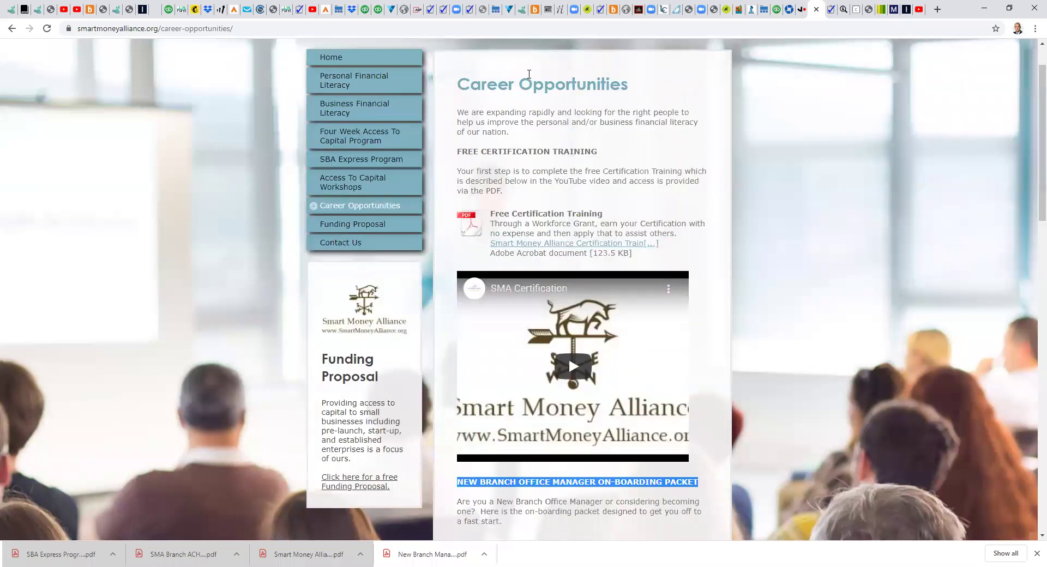
scroll(737, 344, "down", 5)
scroll(737, 344, "down", 2)
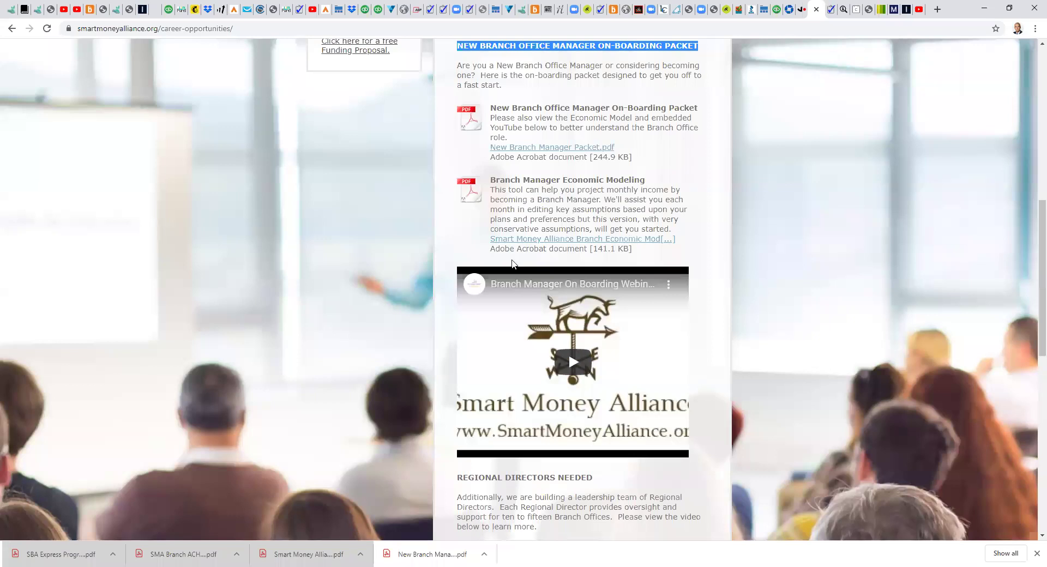
left_click_drag(492, 249, 591, 250)
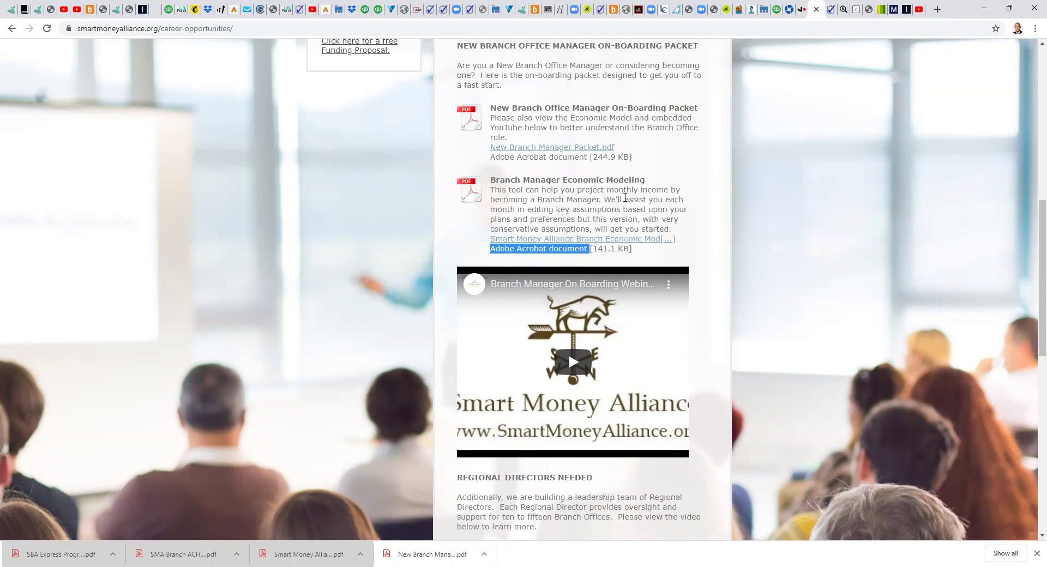
left_click(617, 197)
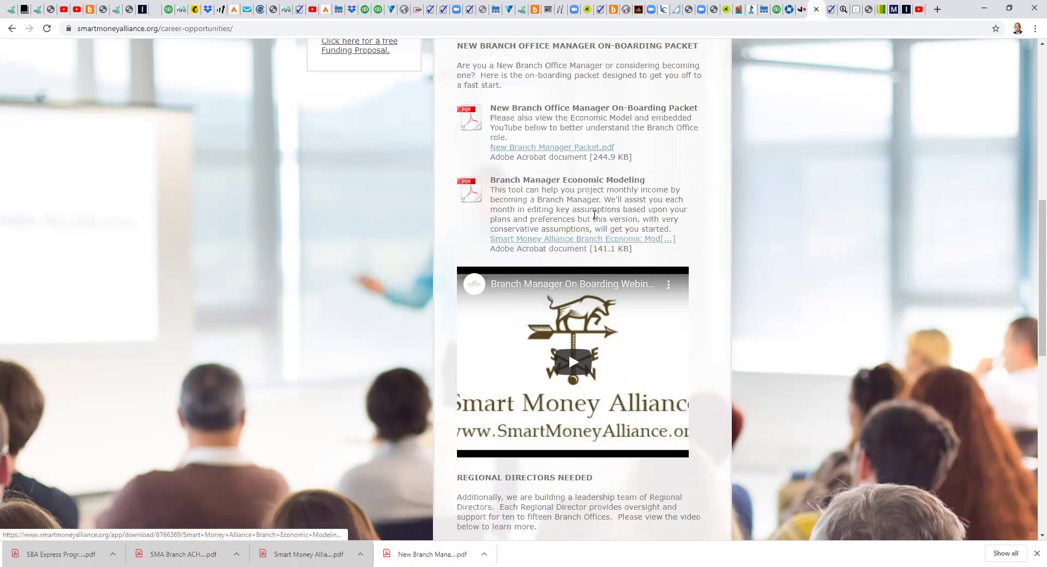
- View the Regional Directors Needed section with its overview video and job posting, and return to the start of the page
scroll(547, 242, "down", 6)
scroll(547, 243, "down", 1)
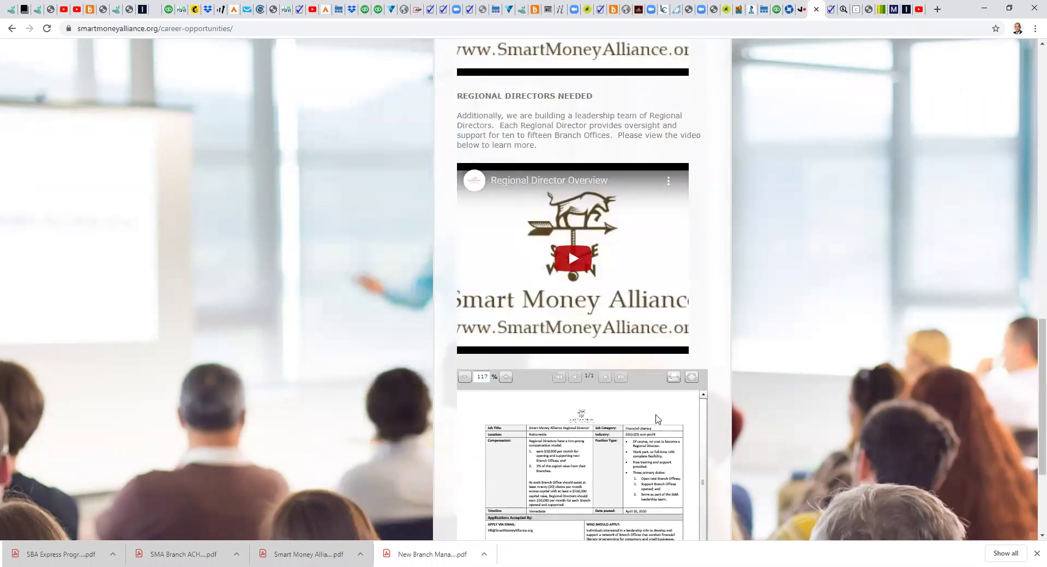
scroll(783, 432, "up", 7)
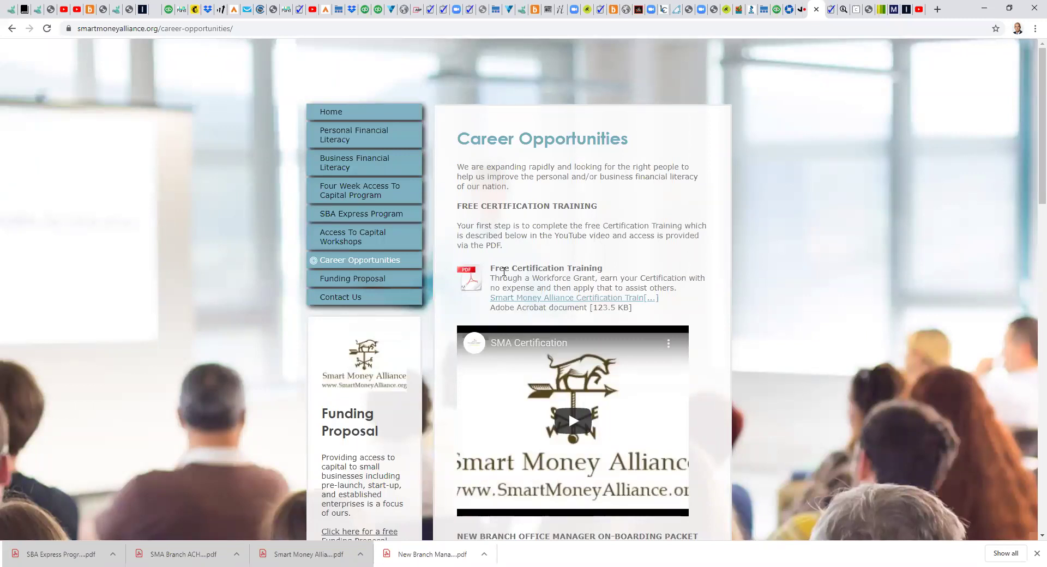
- Open the Four Week Access To Capital Program page and highlight the sentence about the $99 upfront enrollment cost
left_click(355, 198)
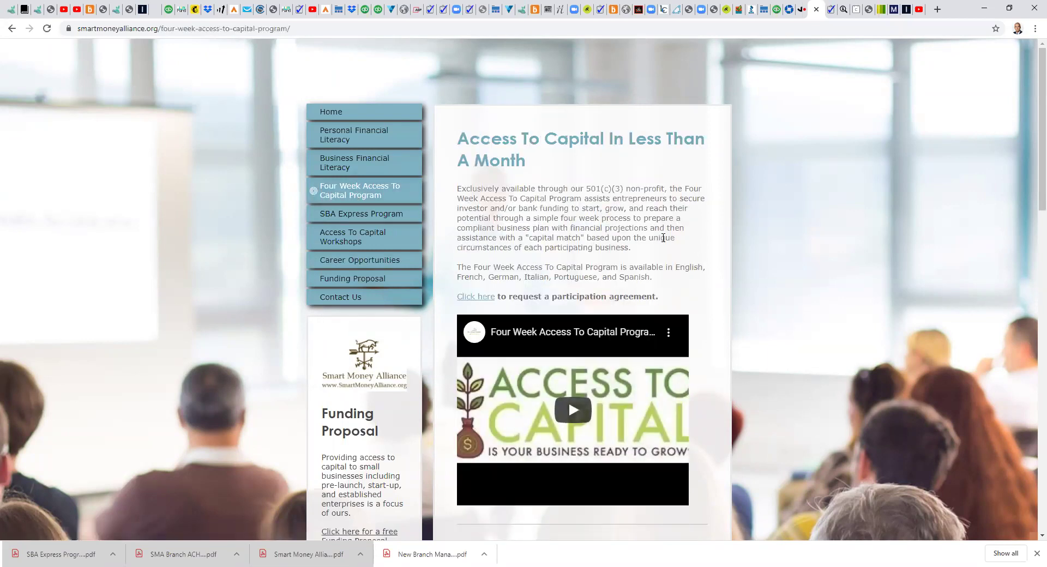
scroll(663, 238, "down", 1)
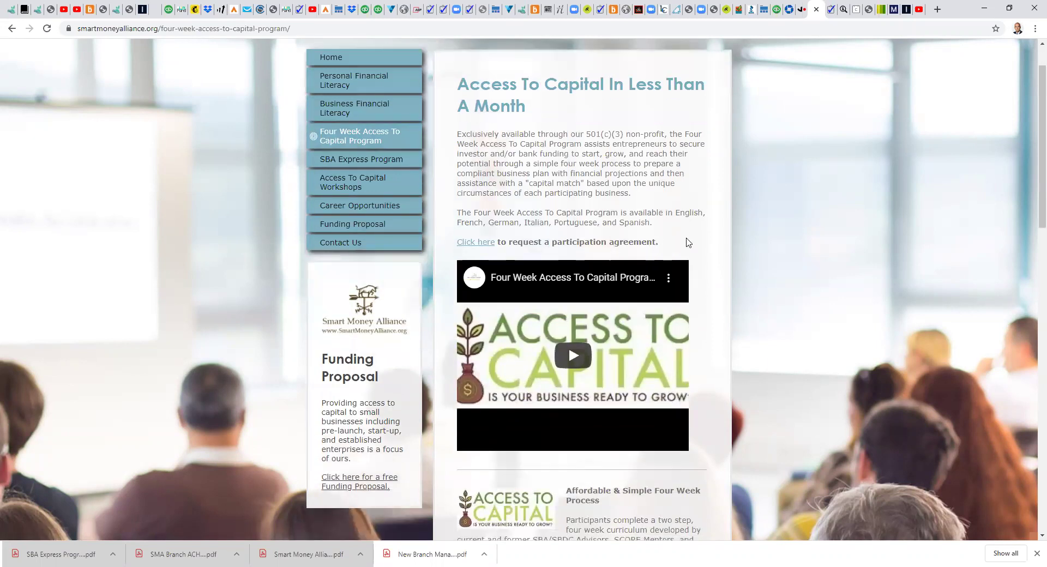
scroll(688, 243, "down", 5)
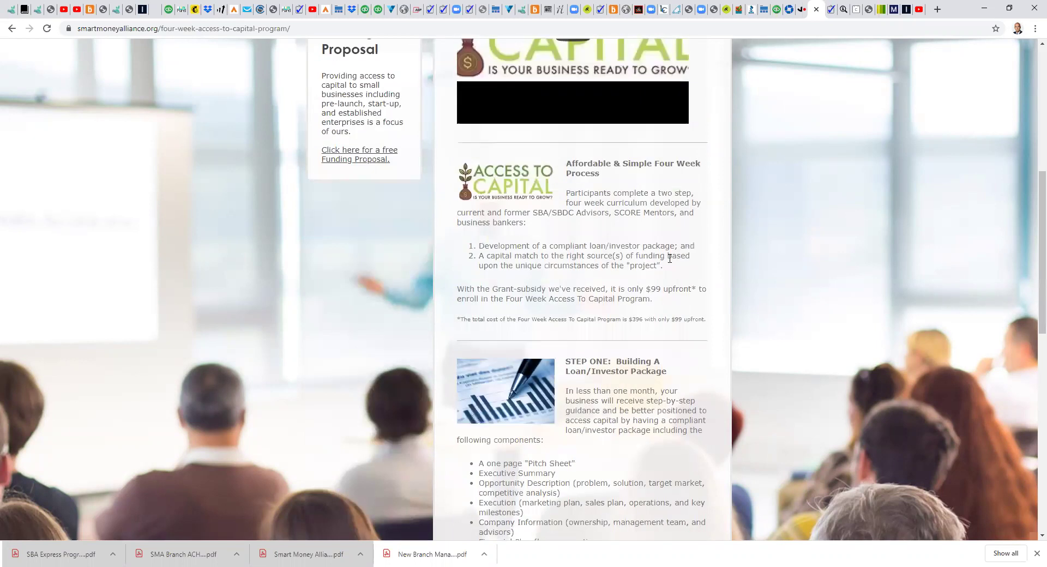
left_click_drag(458, 289, 684, 304)
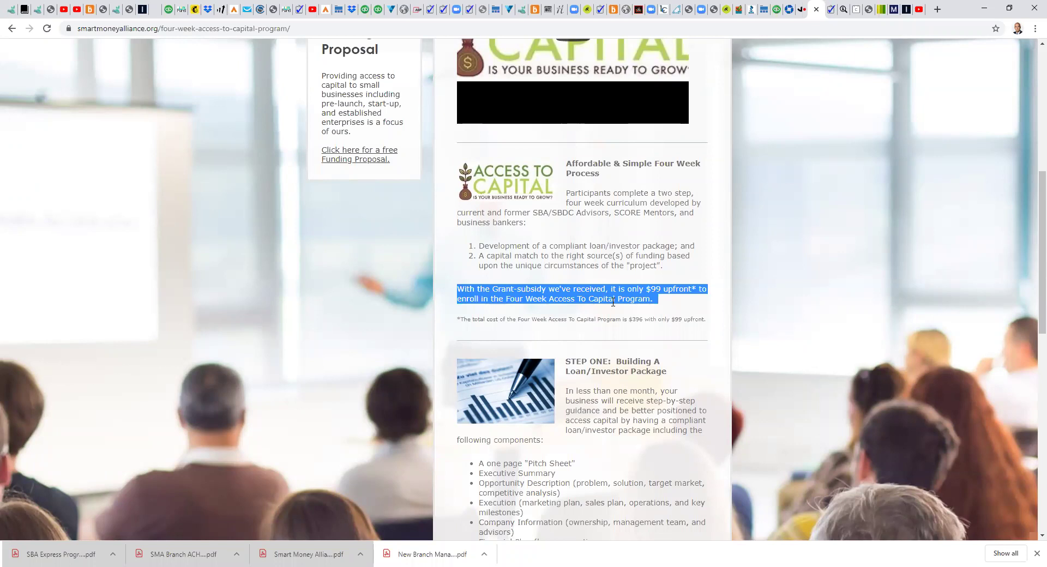
- Read on to the bank list under Step Two of the Four Week program and highlight the "STEP TWO: Capital Match" heading
scroll(685, 300, "down", 3)
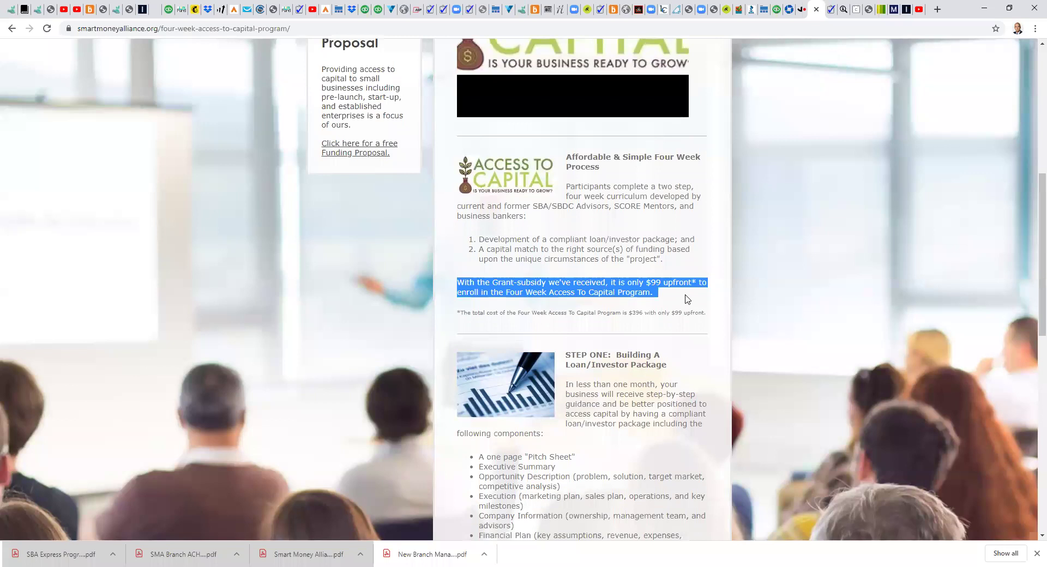
triple_click(644, 209)
scroll(649, 231, "down", 1)
scroll(649, 230, "down", 5)
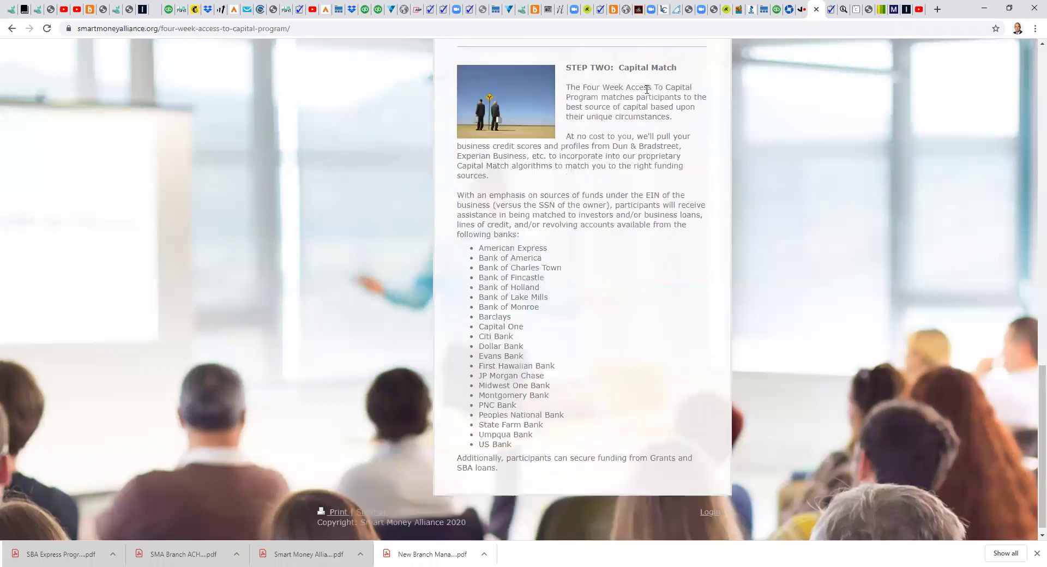
triple_click(626, 58)
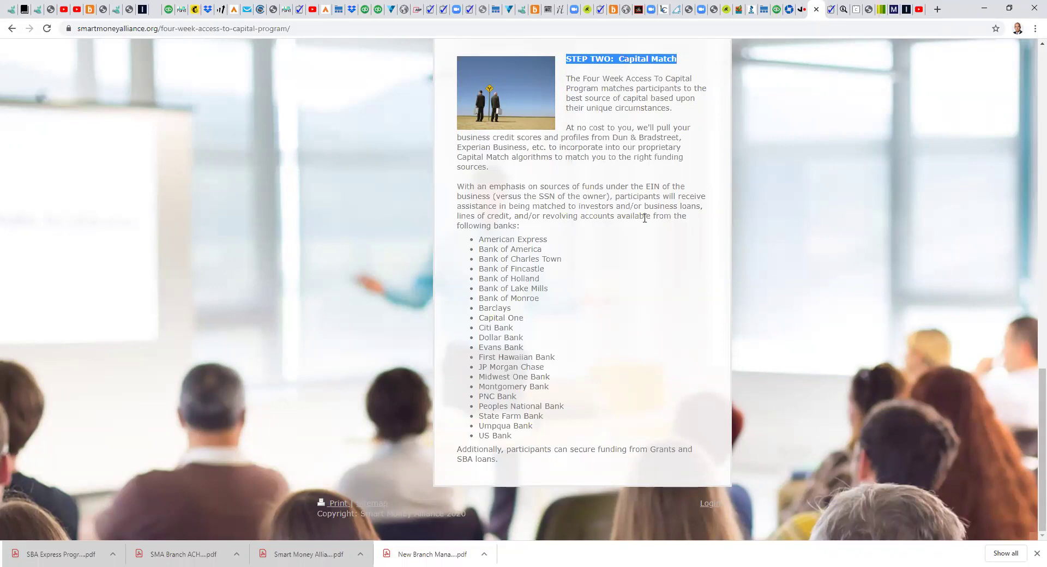
- Return to the start of the Four Week program page and highlight the heading "Access To Capital In Less Than A Month"
scroll(645, 219, "up", 9)
scroll(645, 223, "up", 8)
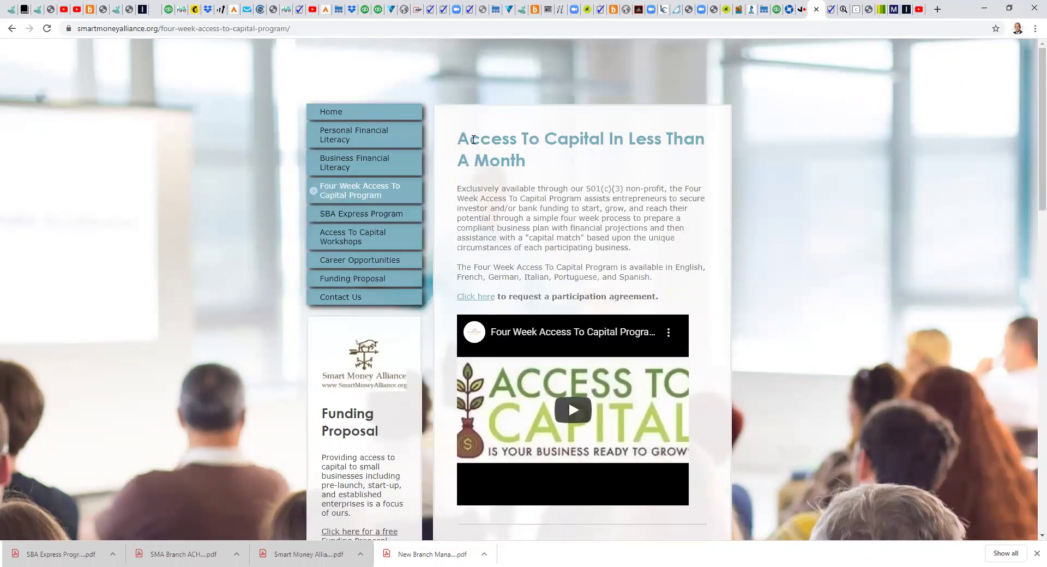
left_click_drag(457, 141, 524, 161)
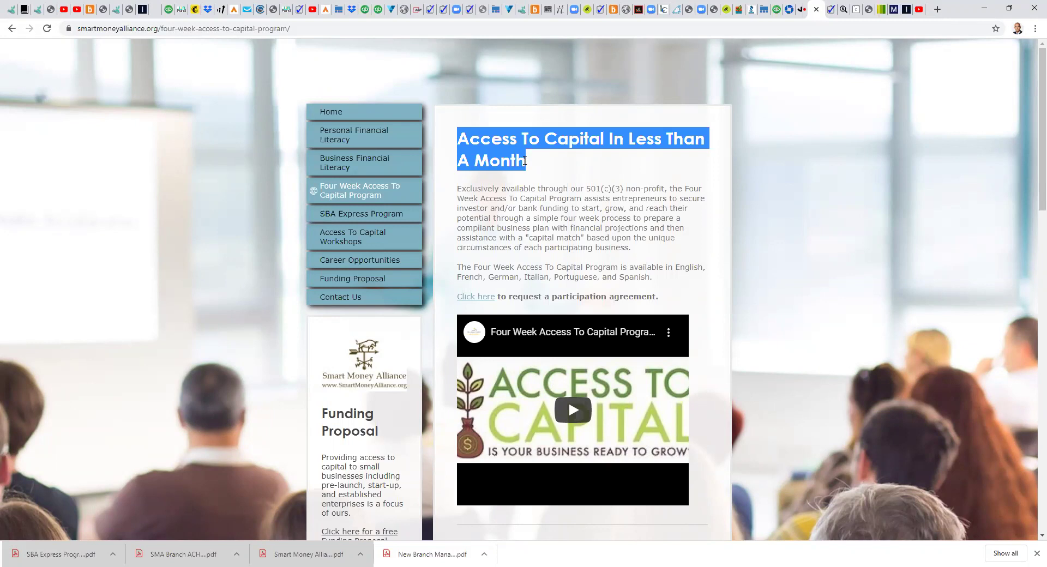
- View the Personal Financial Literacy, Business Financial Literacy, SBA Express Program and Access To Capital Workshops pages one after another
left_click(332, 136)
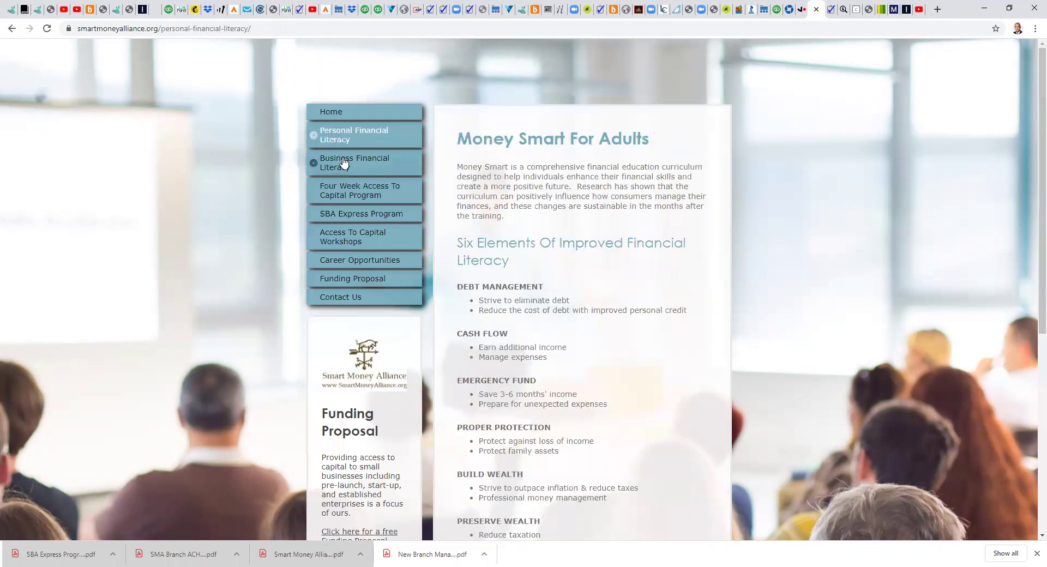
left_click(344, 164)
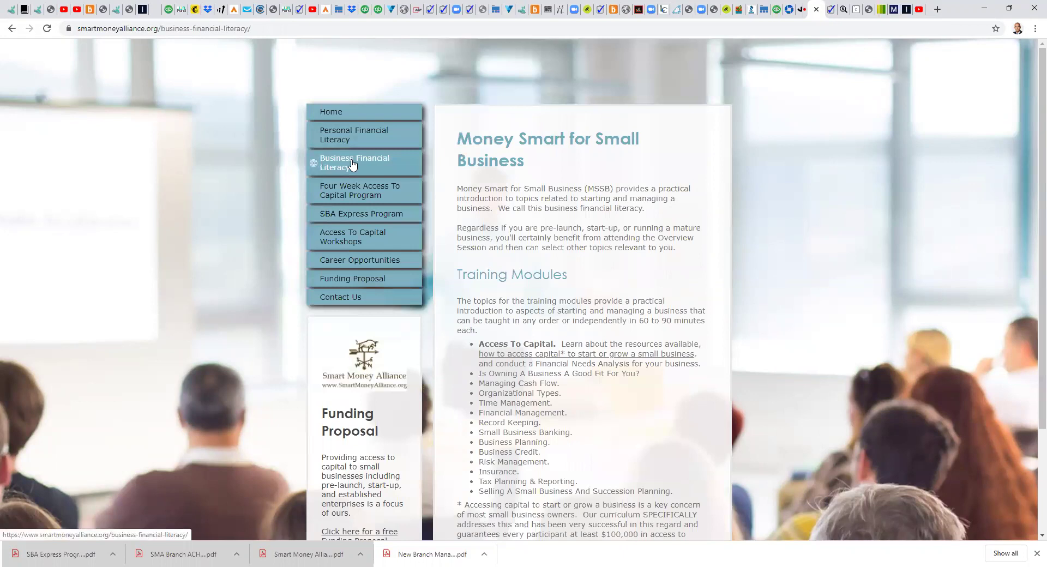
left_click(338, 214)
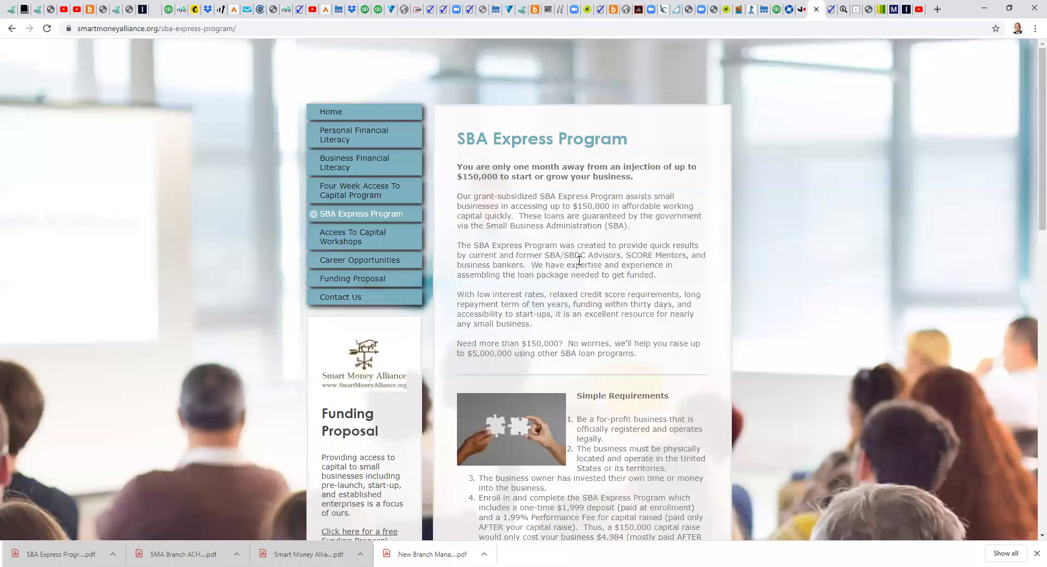
left_click(345, 242)
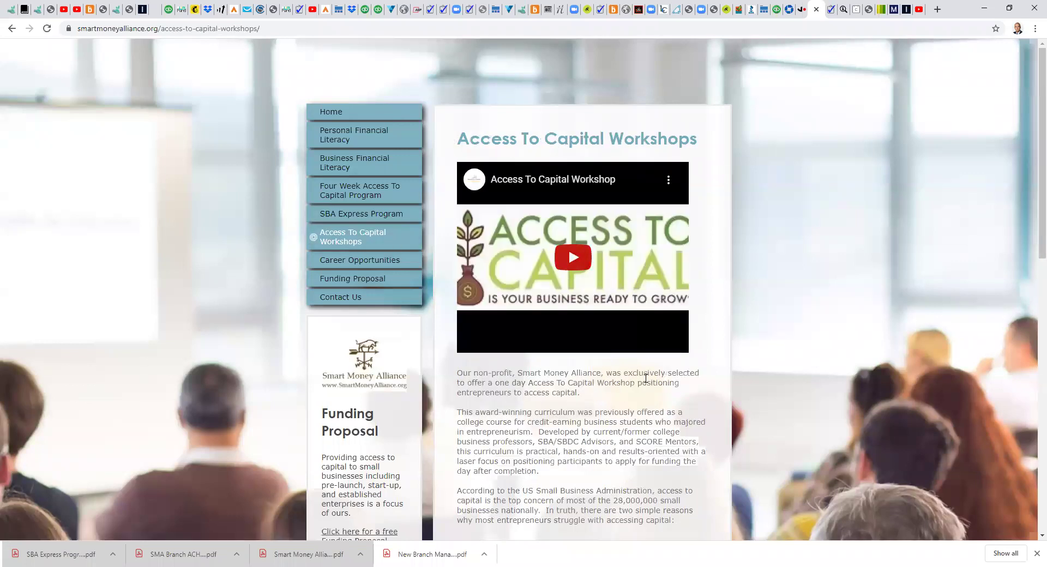
scroll(646, 376, "down", 1)
scroll(636, 371, "down", 2)
- Open the Career Opportunities page, skim down to the Regional Director overview and job posting, and return to its start
left_click(342, 96)
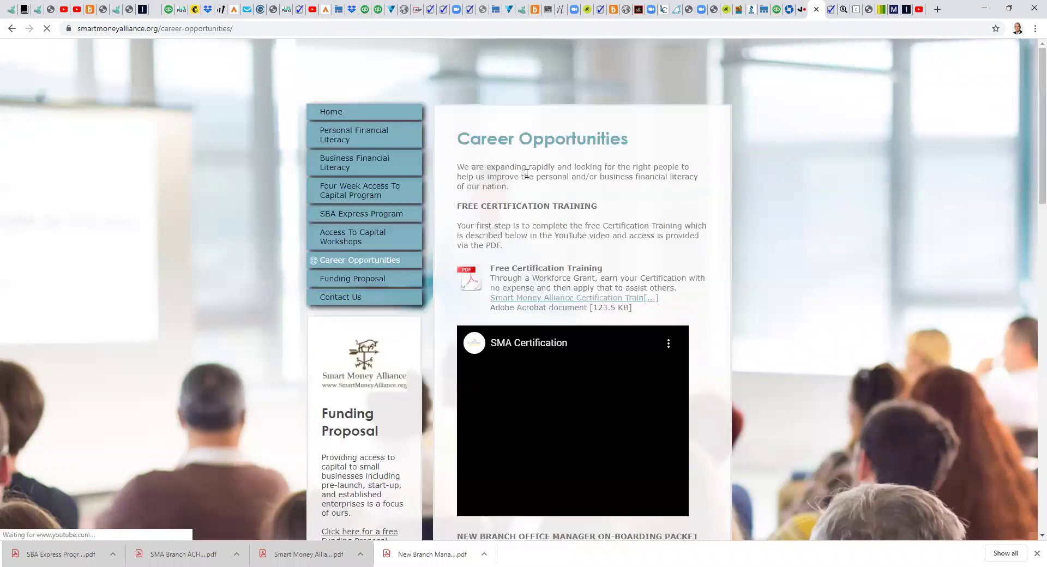
scroll(715, 262, "down", 10)
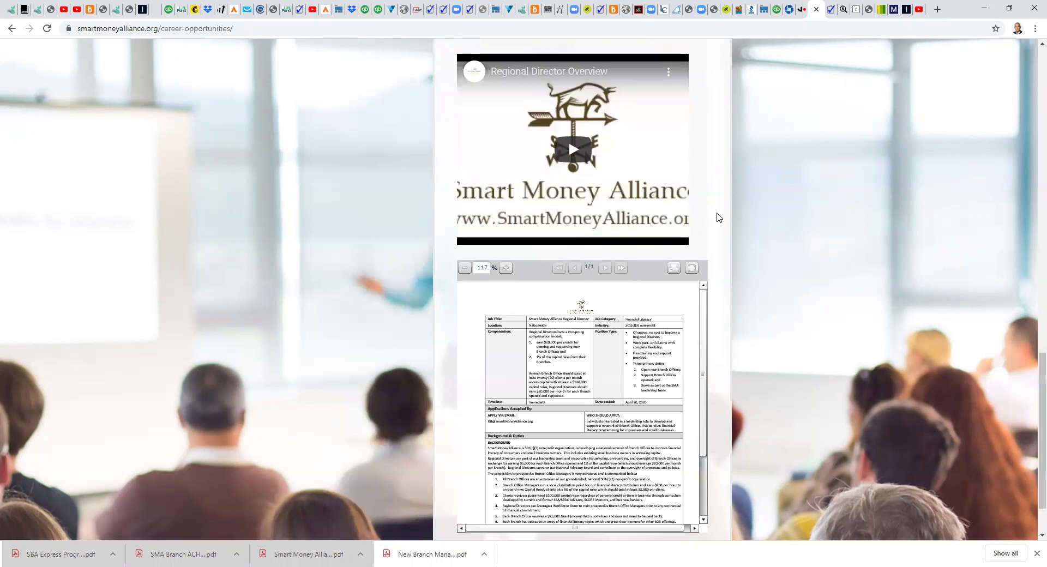
scroll(719, 217, "up", 6)
scroll(719, 217, "up", 10)
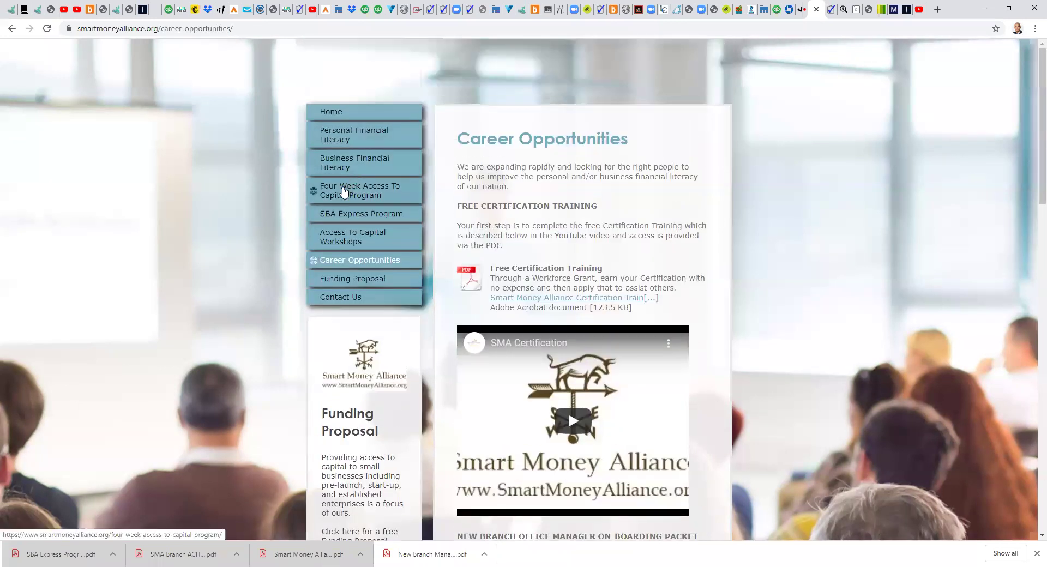
- Reopen the Four Week Access To Capital Program page, skim its process description and highlight the $99 upfront enrollment sentence
left_click(344, 191)
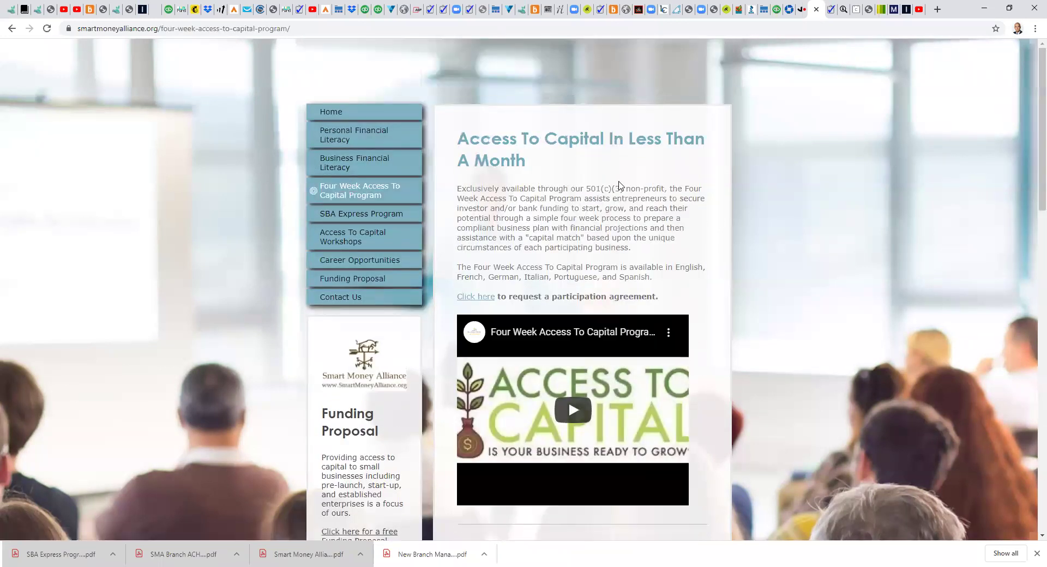
scroll(724, 215, "down", 6)
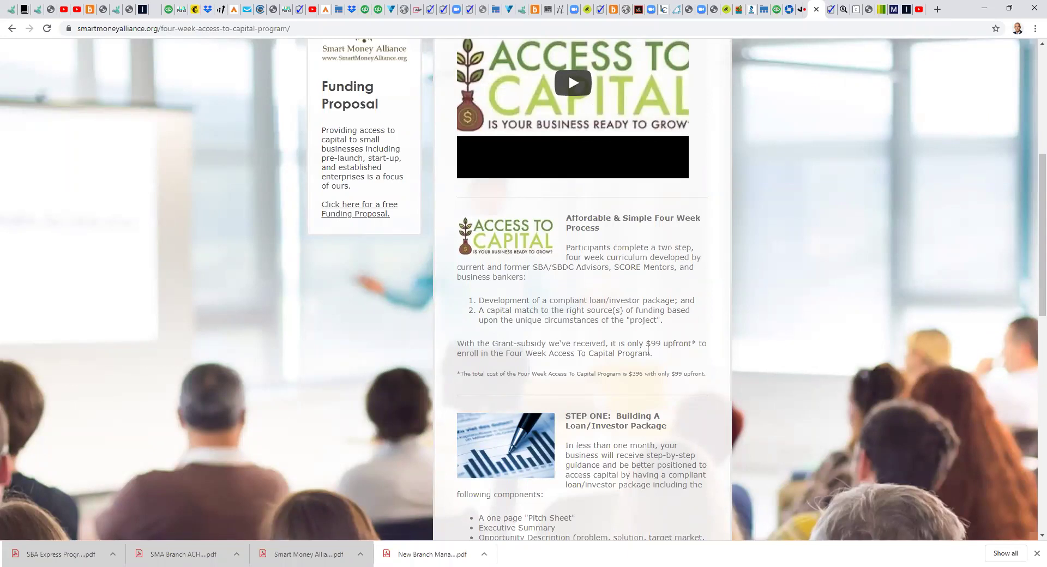
scroll(648, 350, "down", 2)
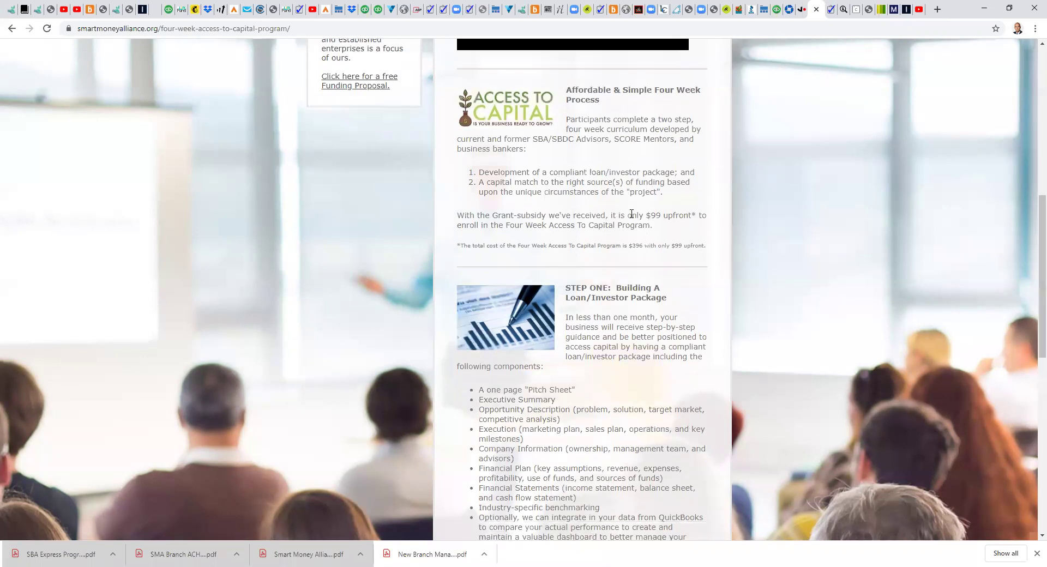
scroll(622, 218, "down", 3)
scroll(630, 215, "up", 6)
scroll(633, 215, "up", 3)
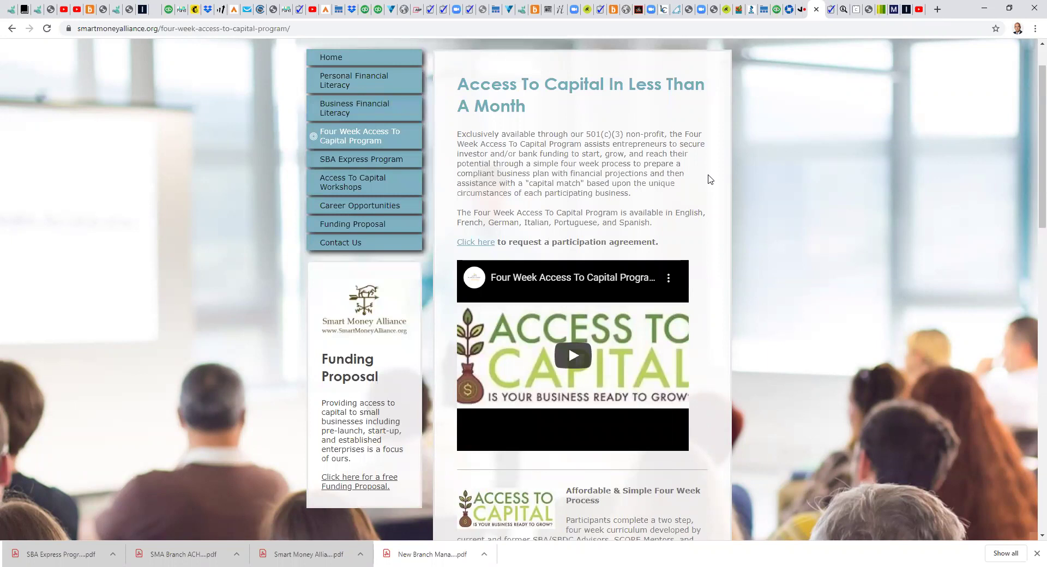
scroll(709, 180, "down", 4)
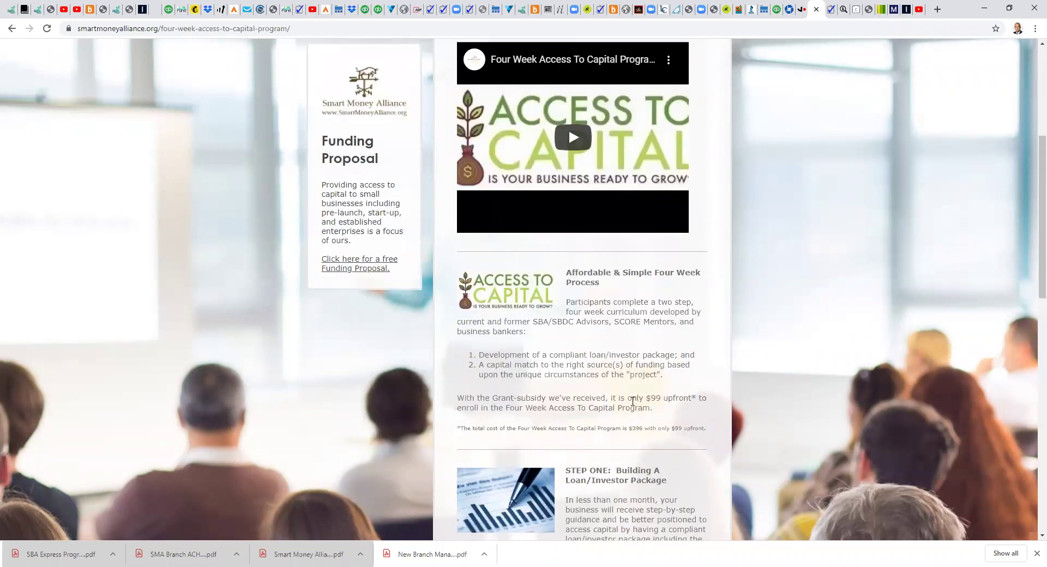
triple_click(631, 398)
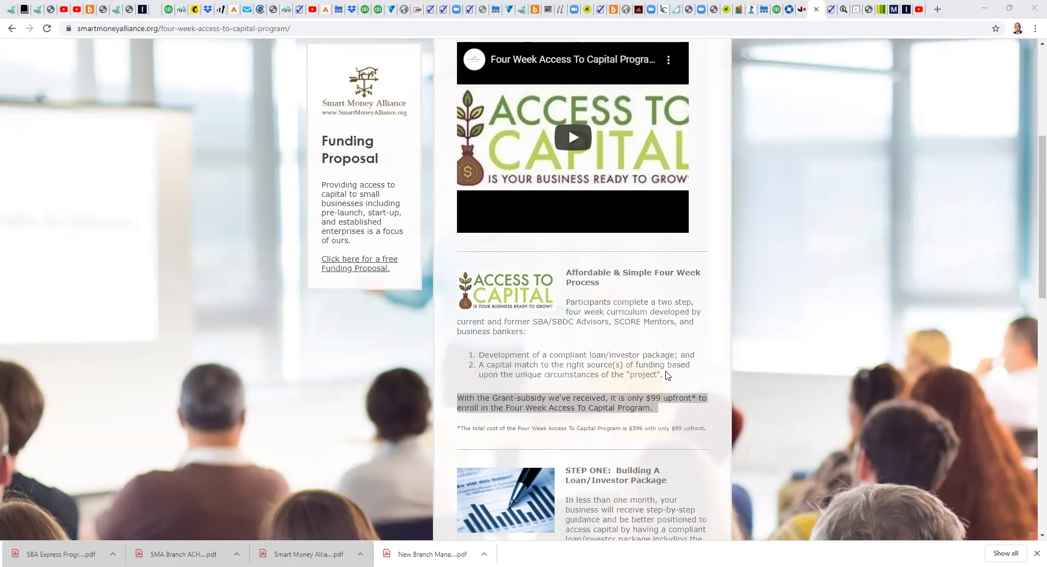
- Go back to the Career Opportunities page and view the New Branch Office Manager On-Boarding Packet and Branch Manager Economic Modeling documents
scroll(667, 375, "up", 5)
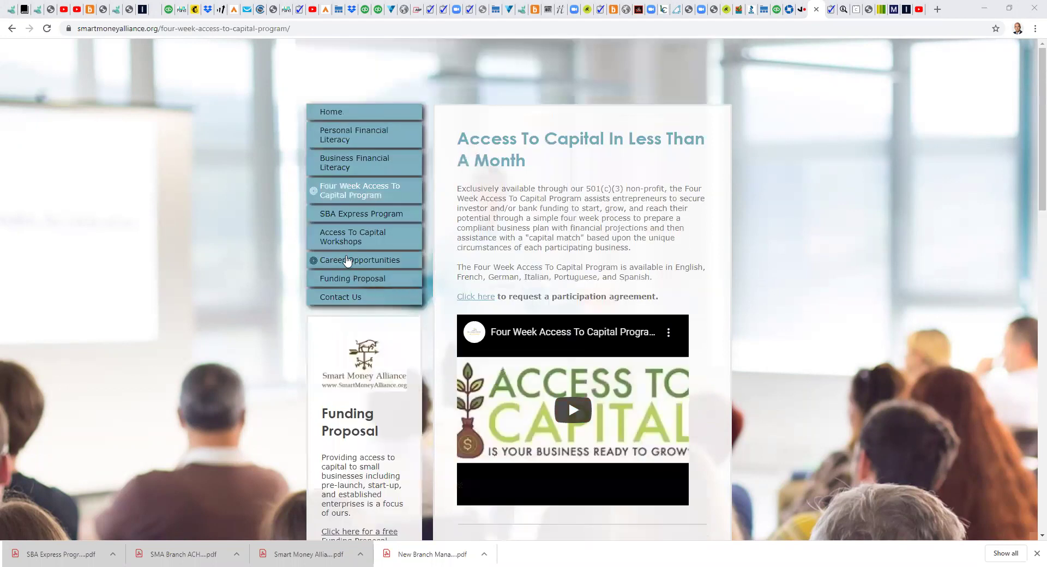
left_click(348, 261)
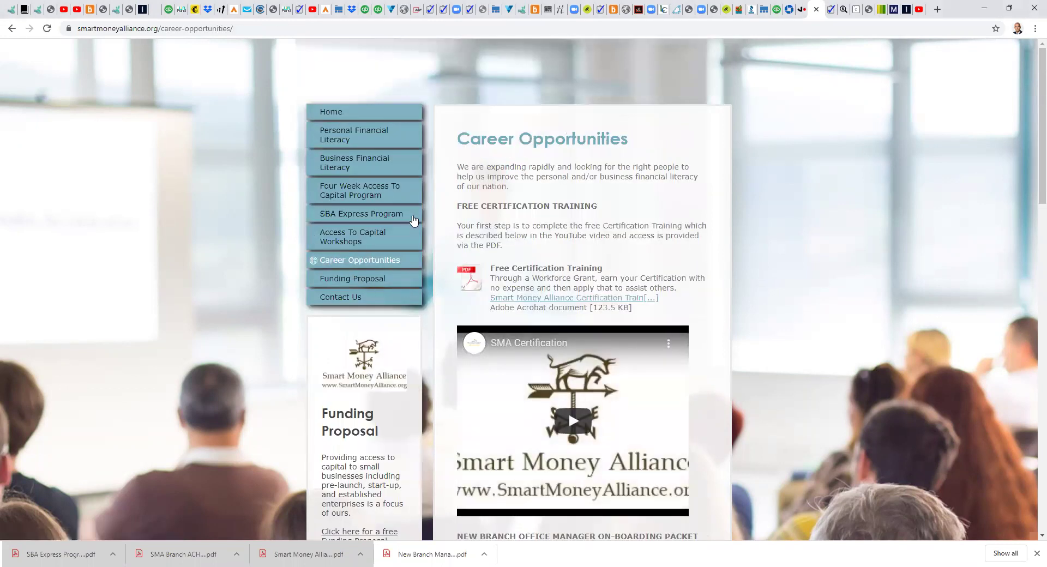
scroll(625, 201, "down", 1)
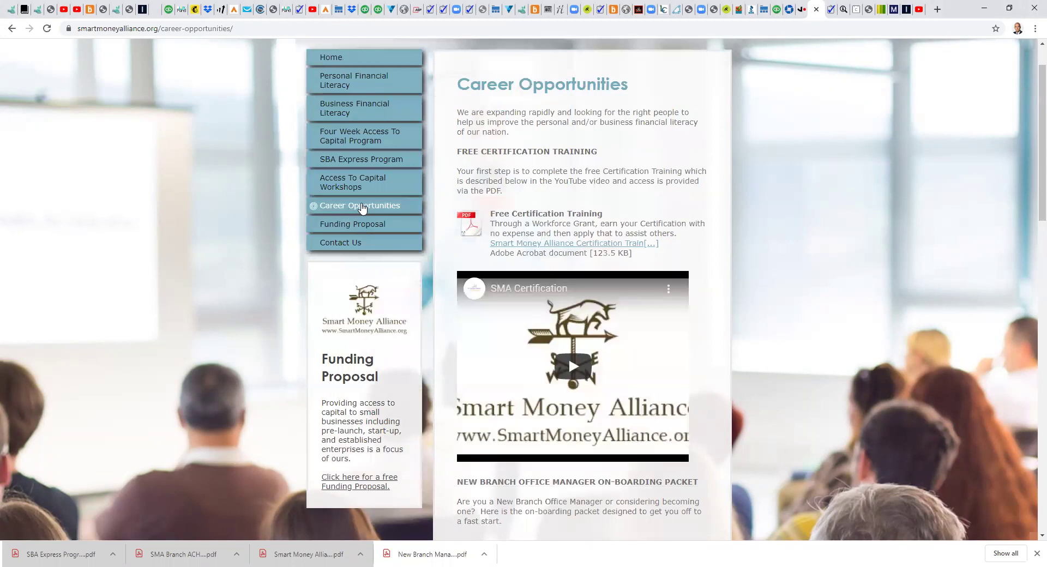
scroll(666, 293, "down", 7)
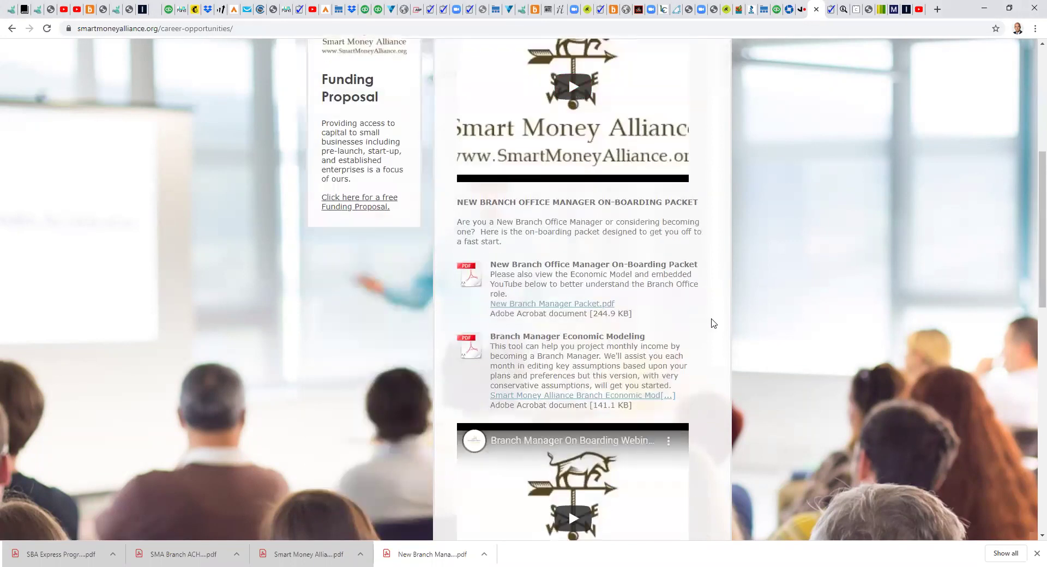
left_click_drag(516, 244, 655, 264)
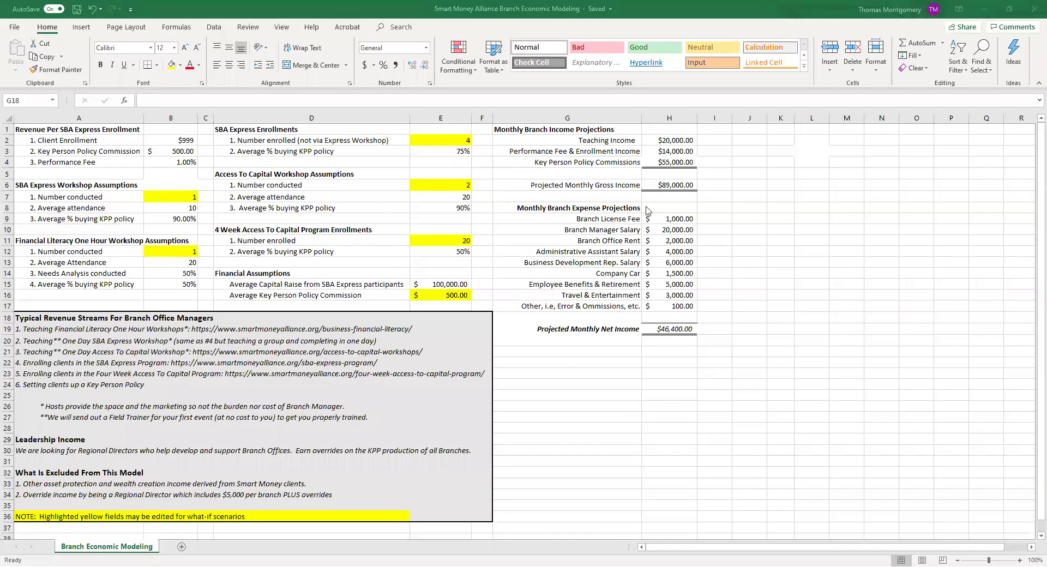
- Point out the Branch License Fee row in the monthly branch expense projections and set the fee to 0
left_click_drag(623, 223, 653, 217)
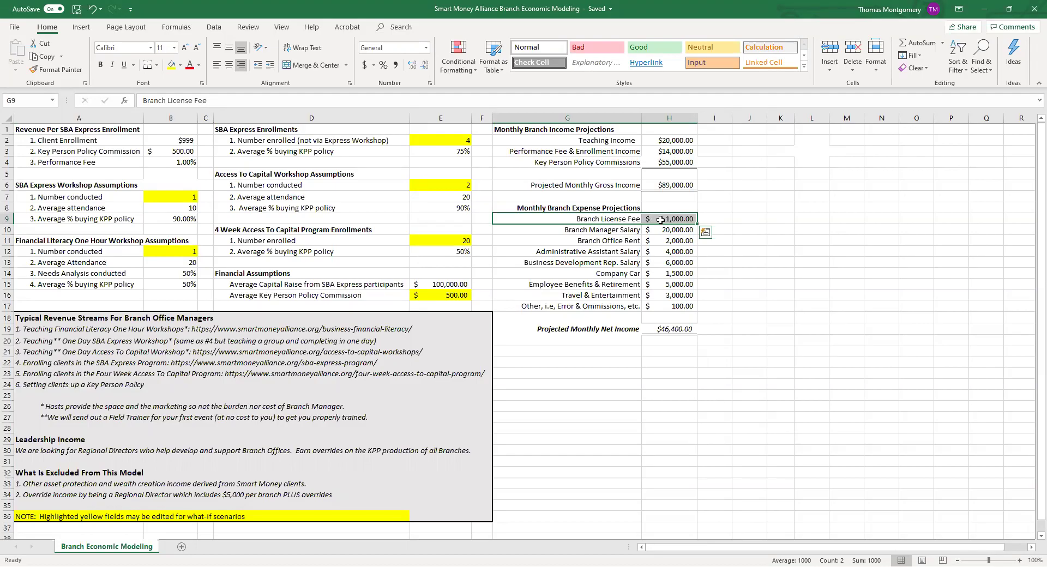
left_click(661, 219)
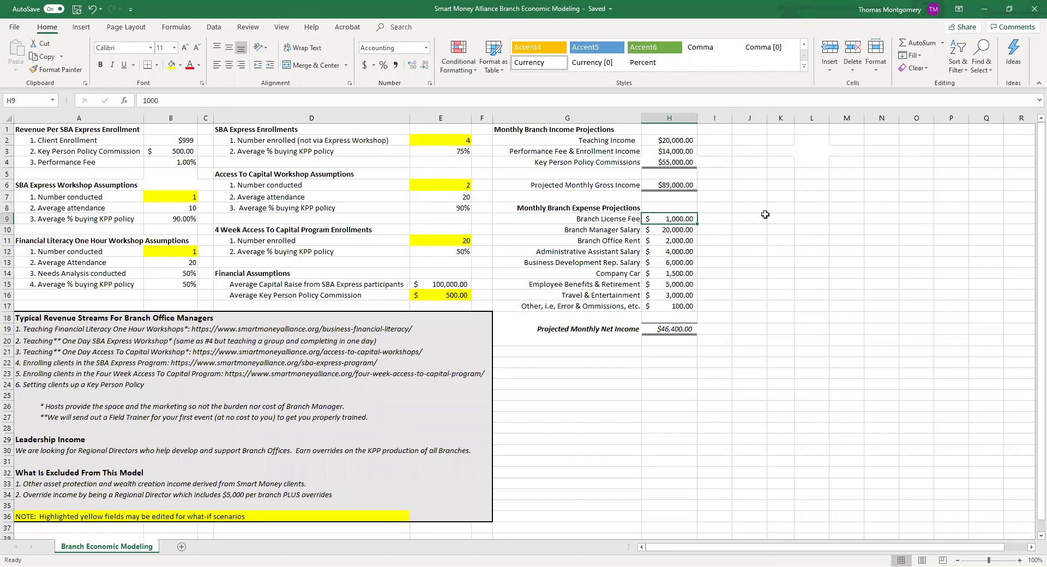
left_click(181, 197)
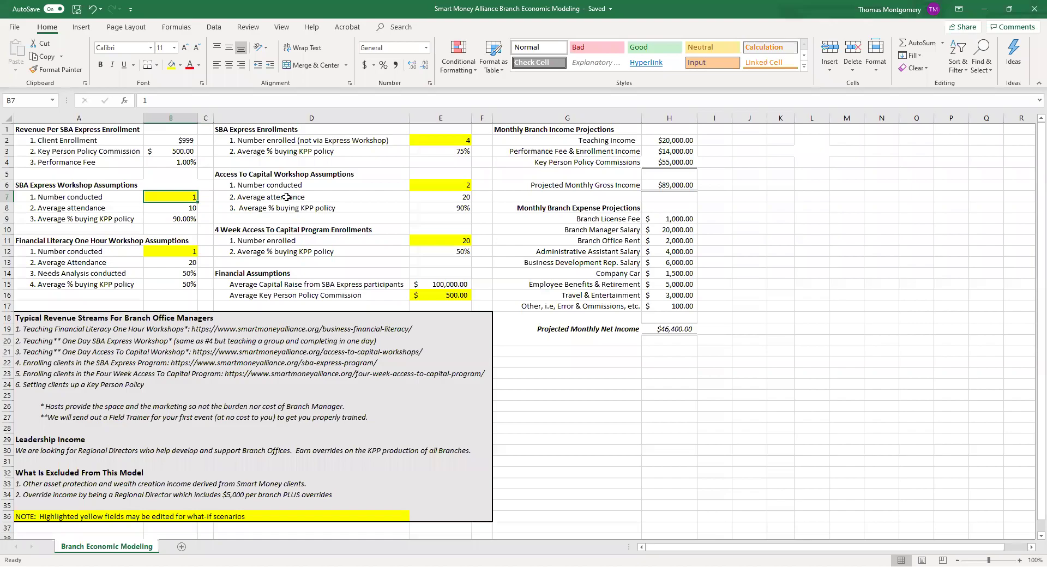
left_click(676, 217)
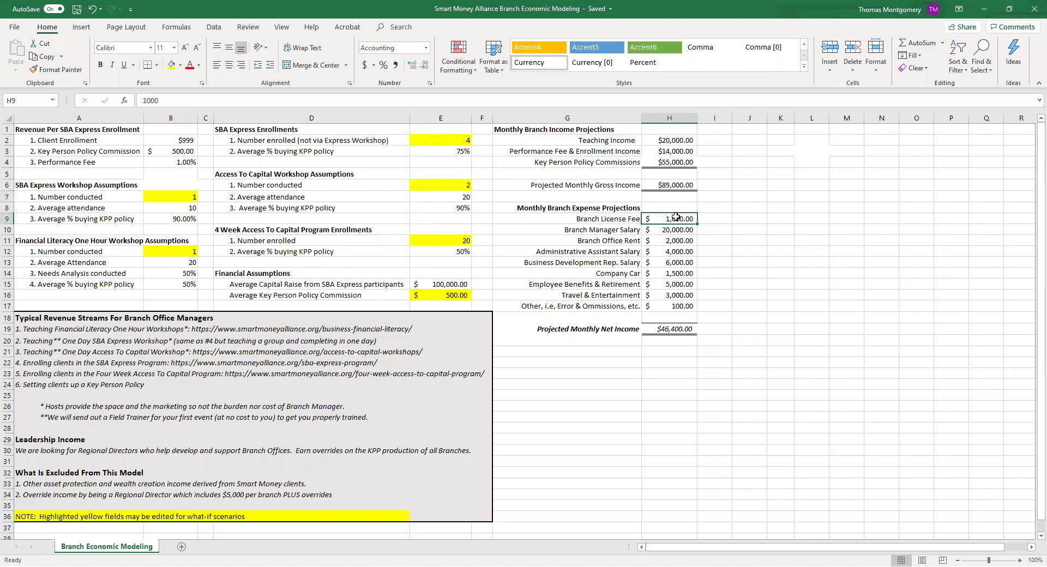
type("0")
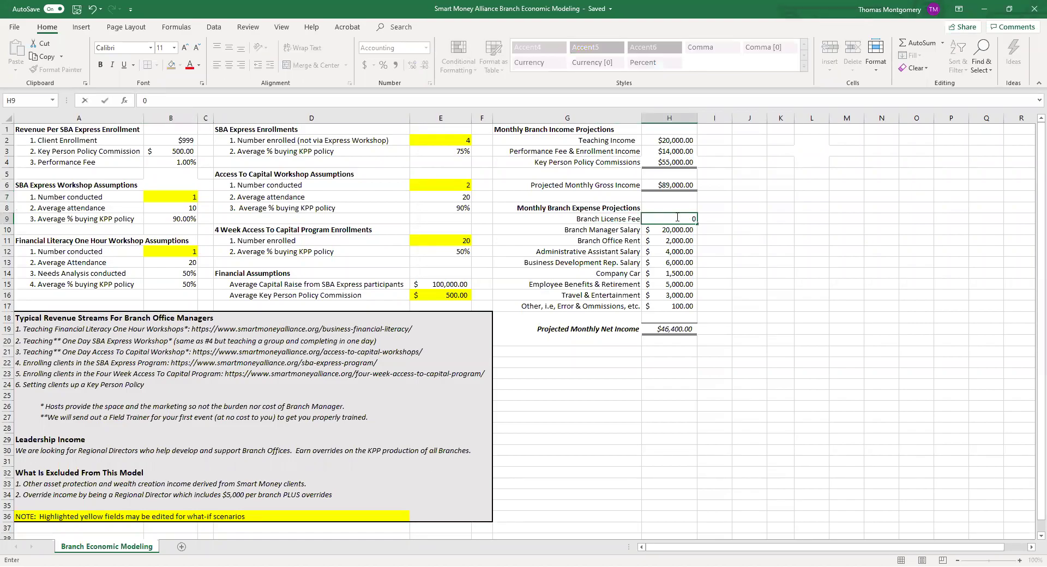
key("Return")
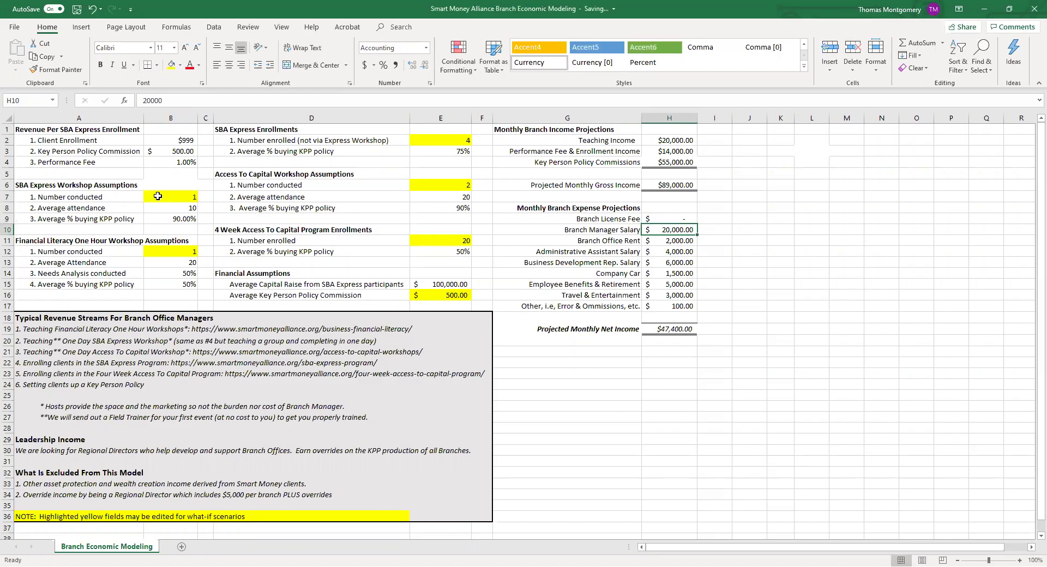
- Set all five highlighted workshop and enrollment numbers to 0: SBA Express Workshop, Financial Literacy, SBA Express, Access To Capital and 4 Week Program
left_click(157, 196)
type("0")
left_click(170, 252)
type("0")
left_click(432, 142)
type("0")
left_click(451, 185)
type("0")
left_click(457, 240)
type("0")
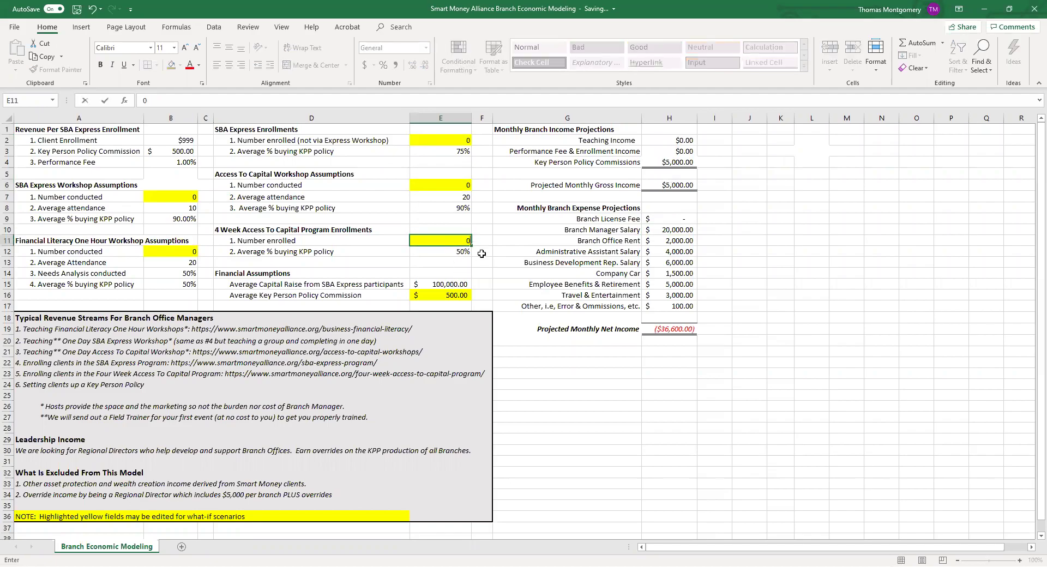
left_click(481, 253)
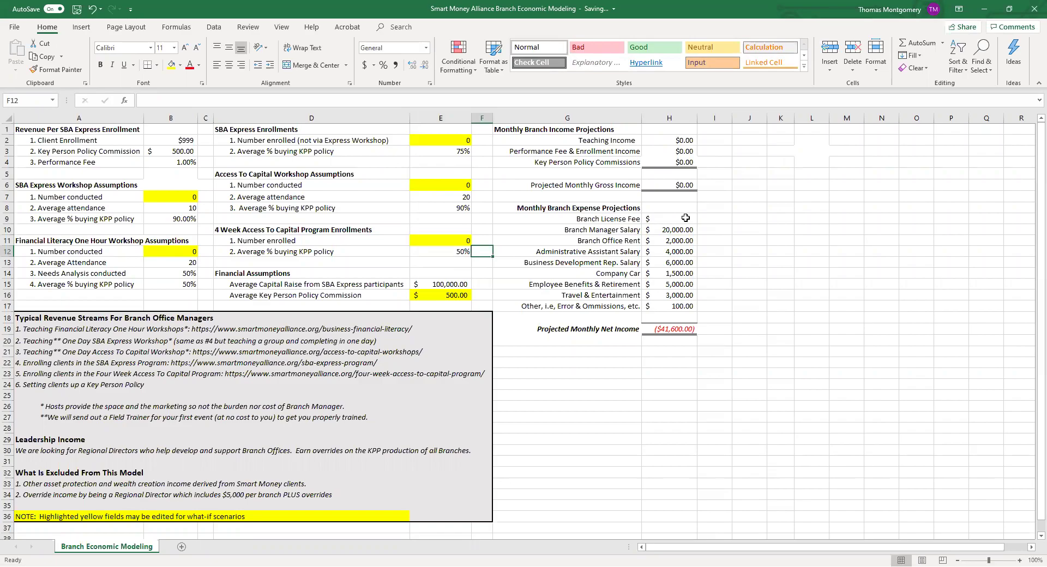
- Highlight the monthly income projections through gross income and inspect the Branch Manager Salary, Branch Office Rent and Company Car expenses
left_click(600, 140)
left_click_drag(653, 141, 667, 181)
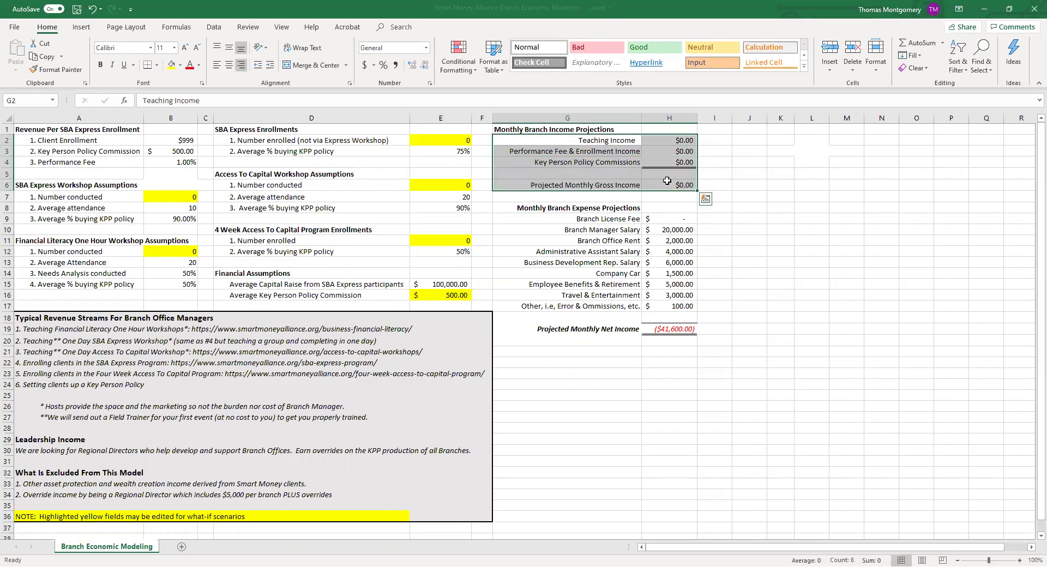
left_click(674, 229)
left_click(672, 241)
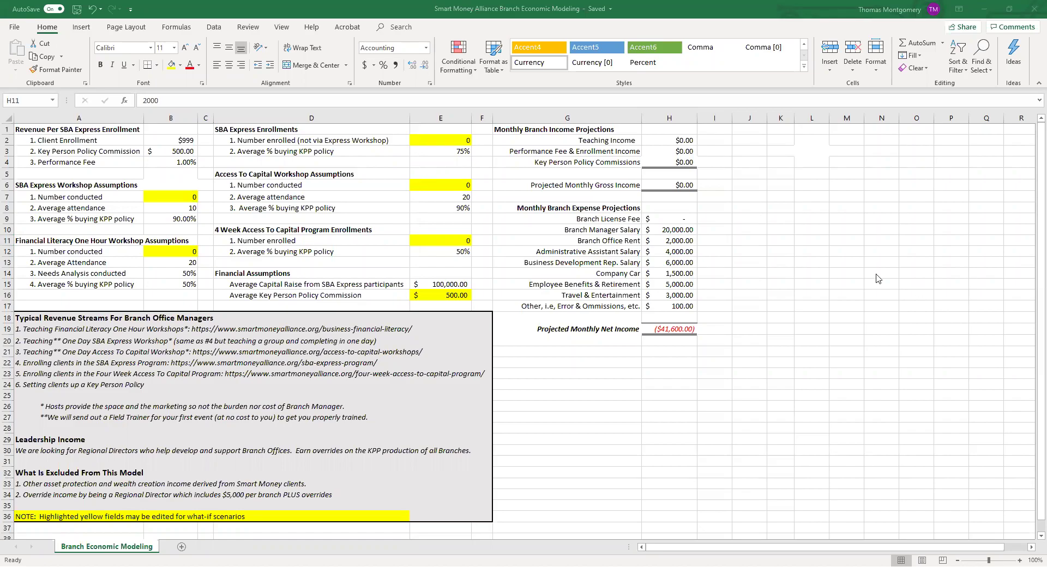
left_click(671, 274)
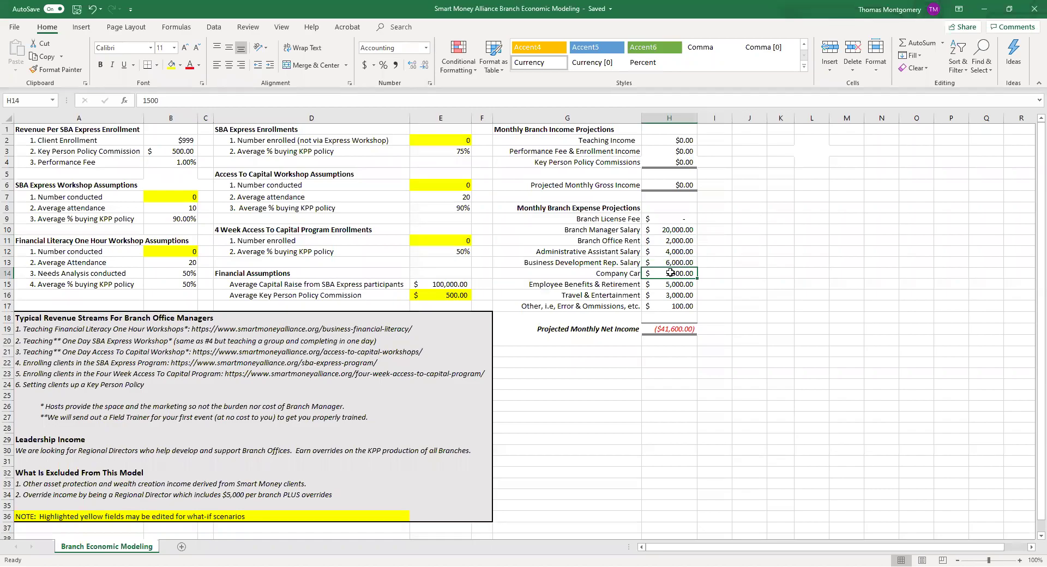
- Set the number conducted to 1 for both the SBA Express Workshop and the Financial Literacy One Hour Workshop
left_click(178, 197)
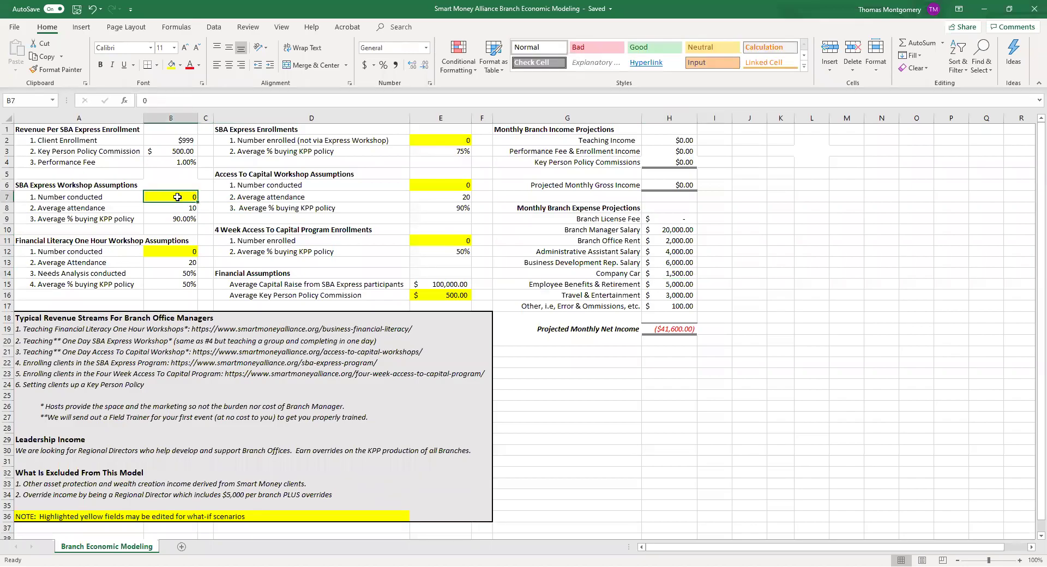
type("1")
left_click(177, 250)
type("1")
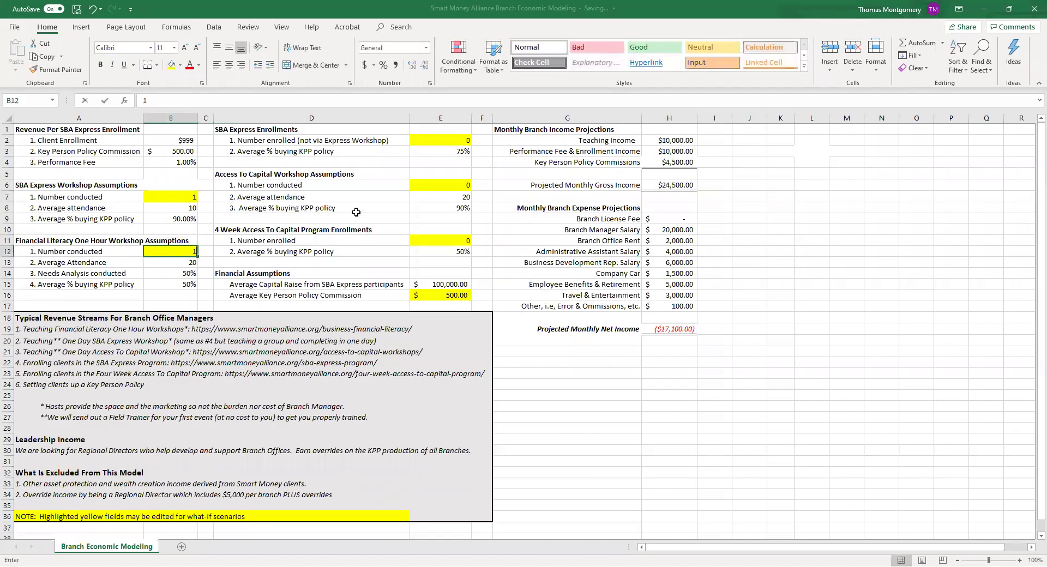
- Set SBA Express enrollments to 4, Access To Capital workshops conducted to 4 and 4 Week Program enrollments to 20
left_click(429, 141)
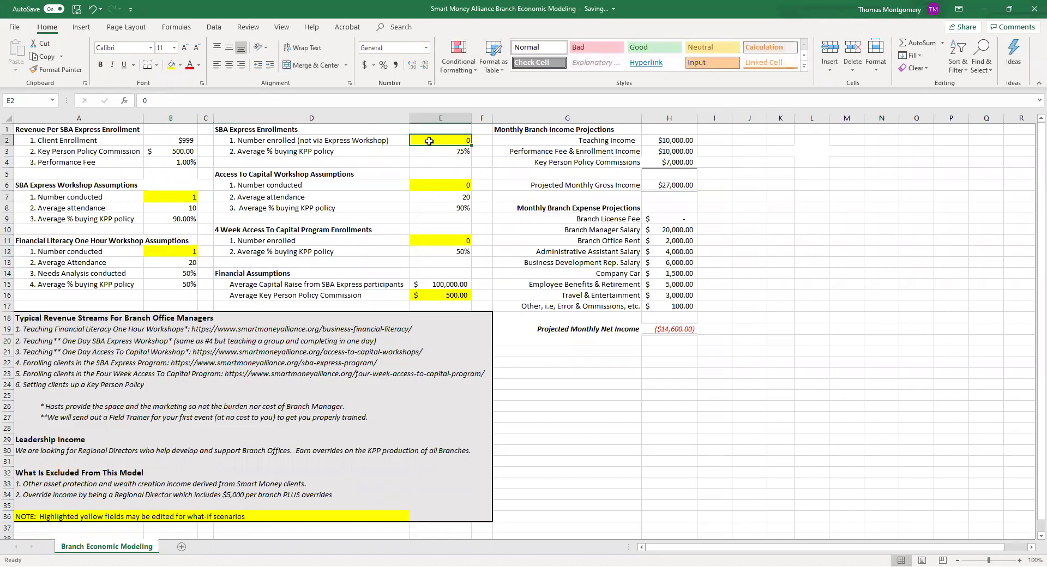
type("4")
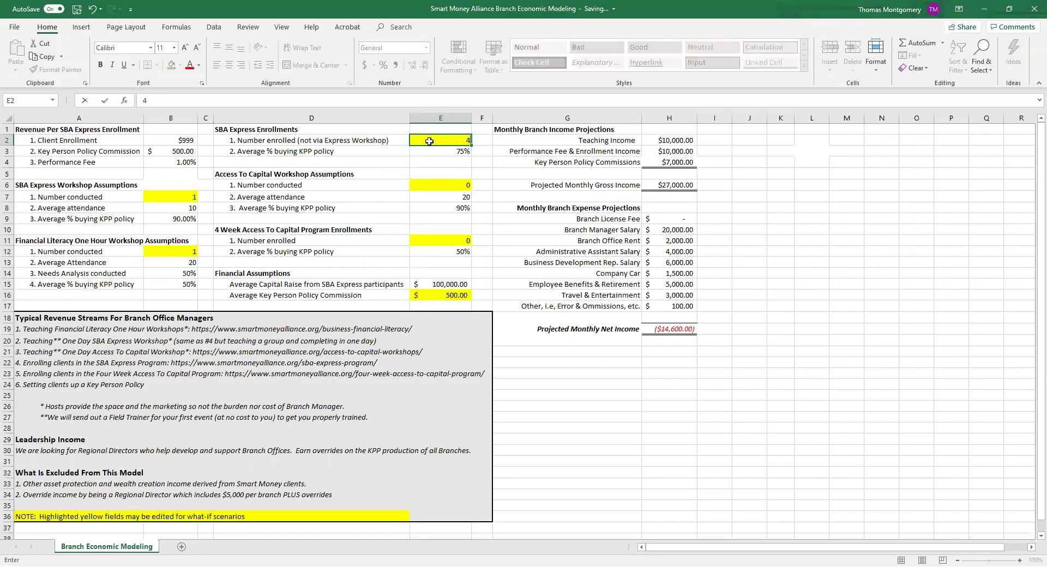
left_click(439, 185)
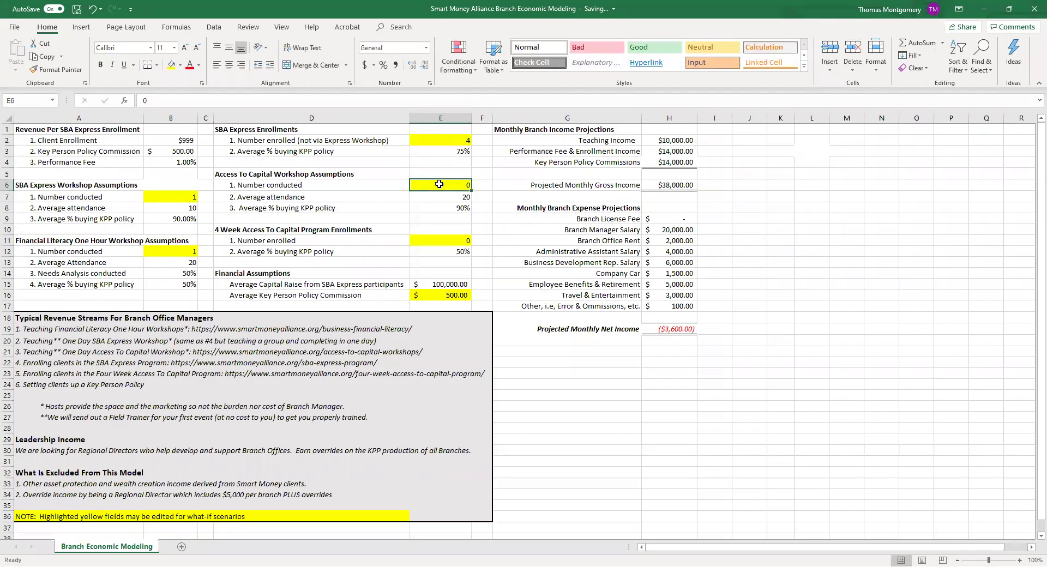
type("4")
left_click(482, 241)
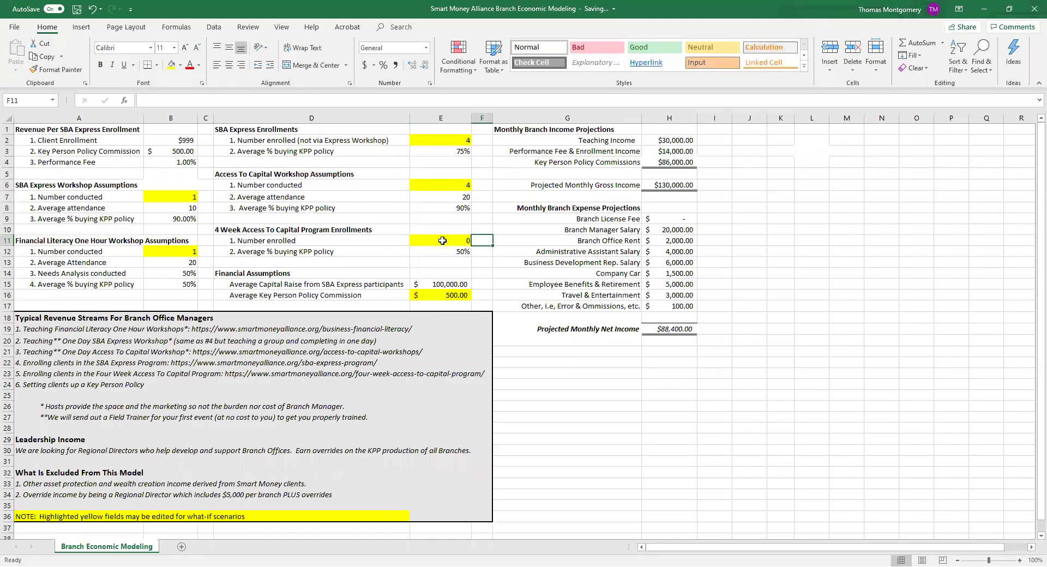
left_click(443, 241)
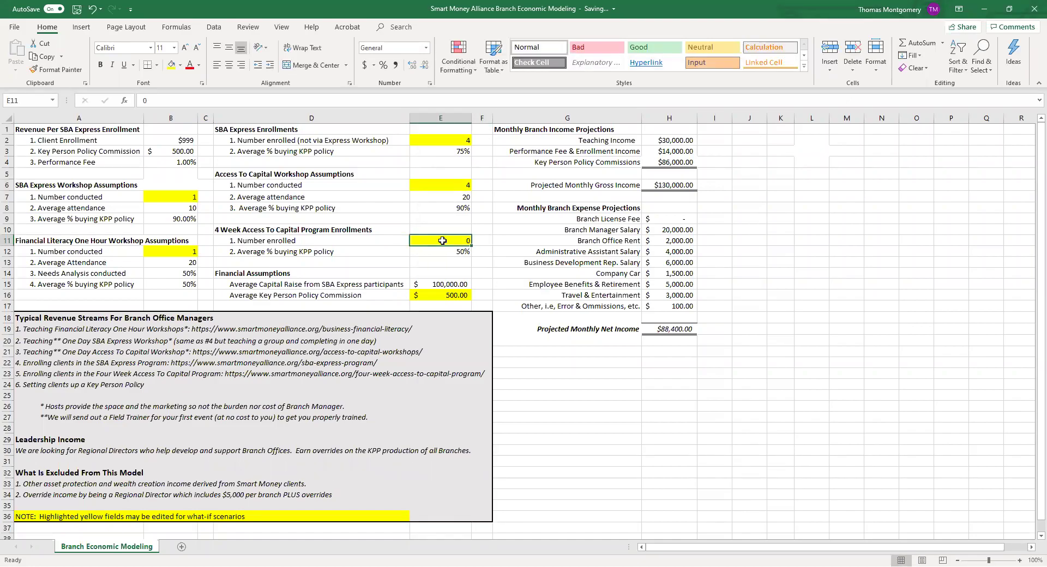
type("20")
key("Return")
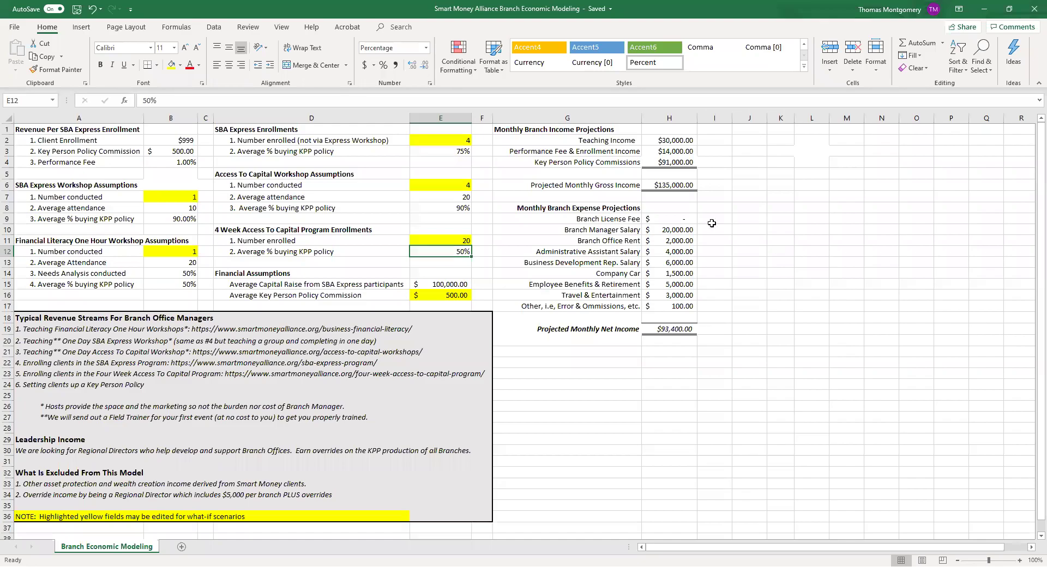
- Set the Branch License Fee in the monthly expense projections to 1000
left_click(666, 220)
type("1000")
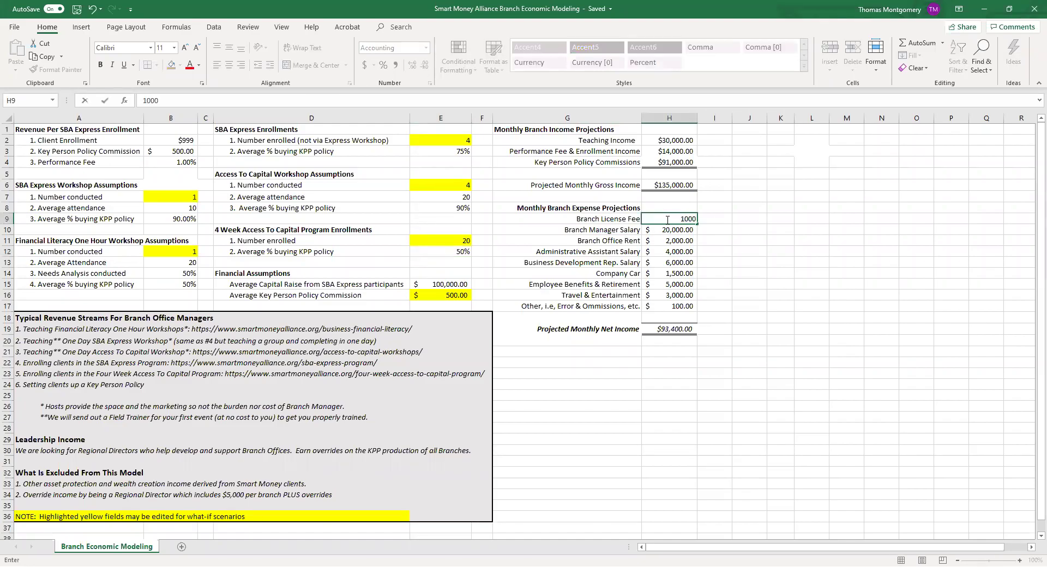
key("Return")
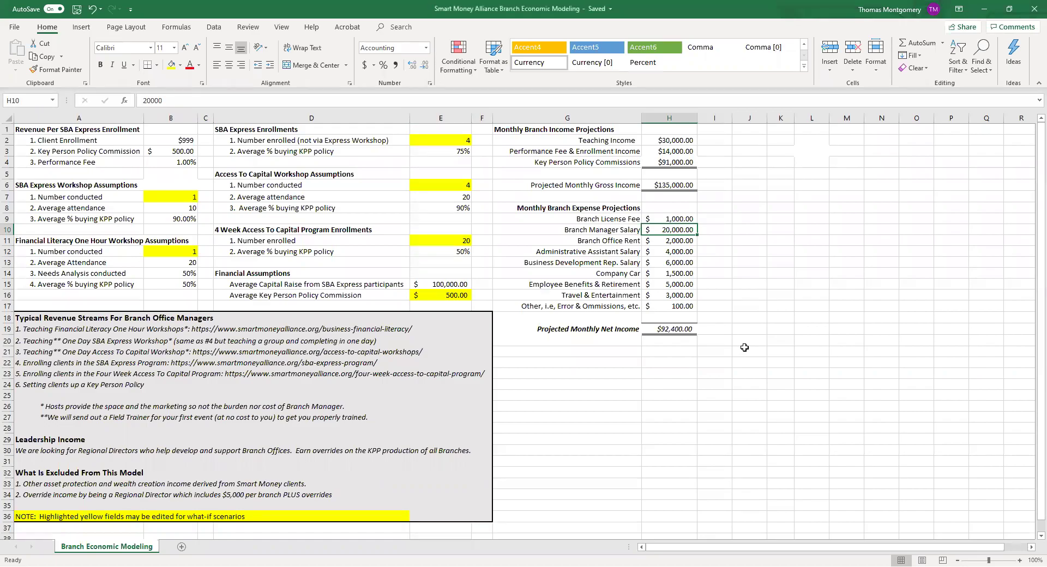
- Inspect the Company Car and Branch Manager Salary expenses, the projected monthly gross and net income, and the Key Person Policy Commissions
left_click(678, 273)
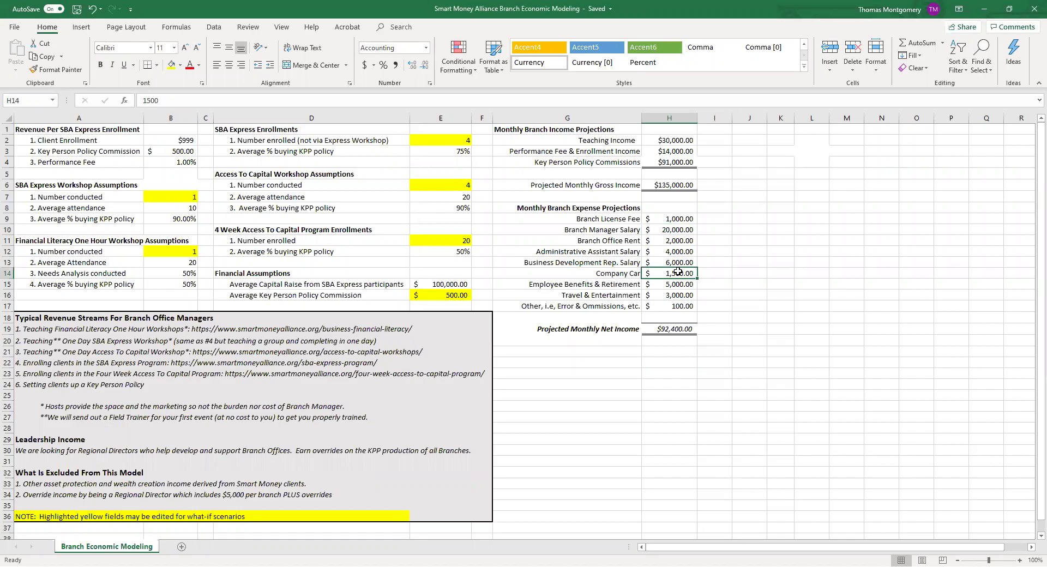
left_click(672, 230)
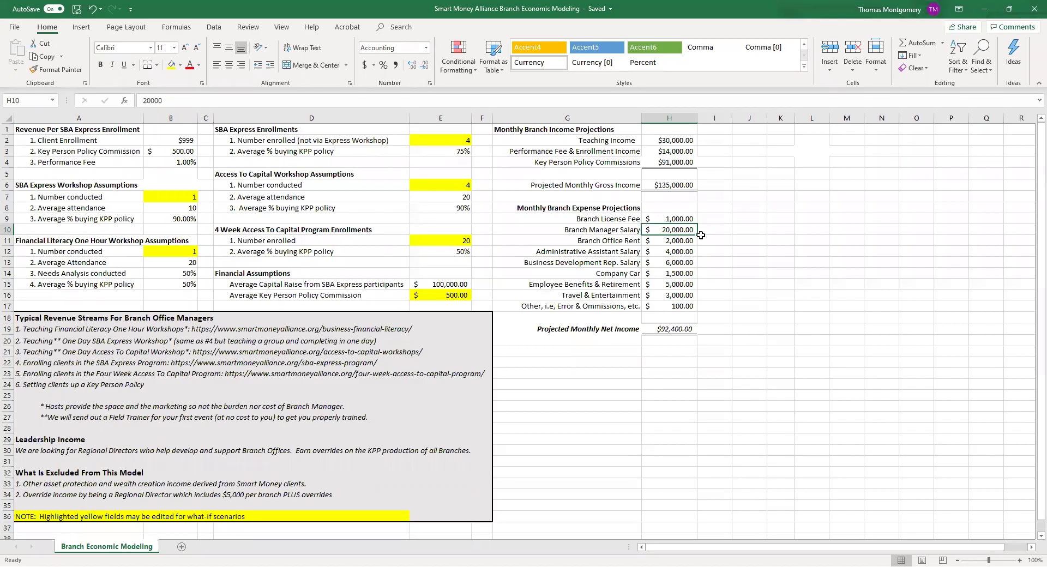
left_click_drag(616, 185, 690, 185)
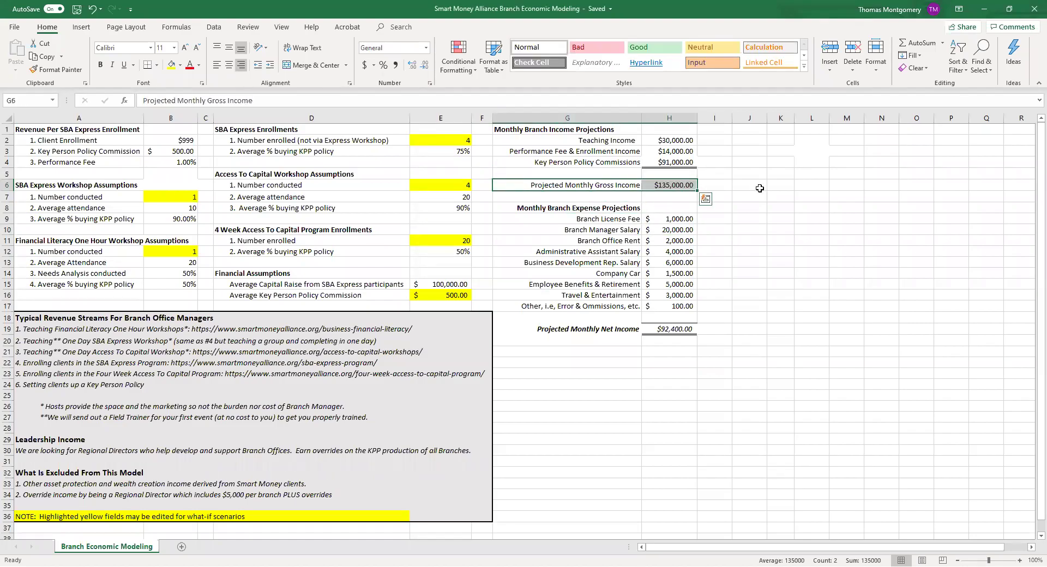
left_click(688, 329)
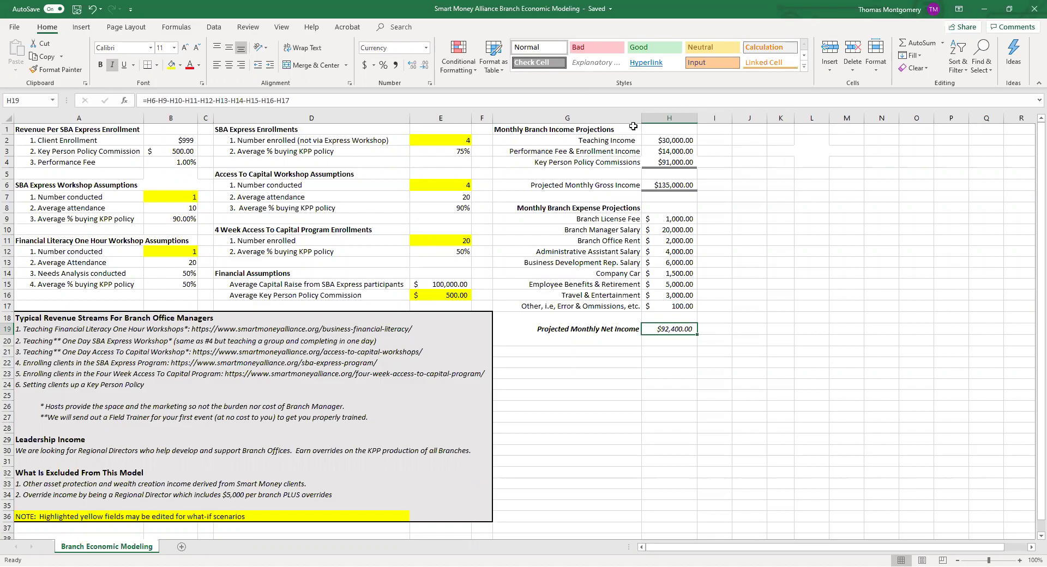
left_click(677, 162)
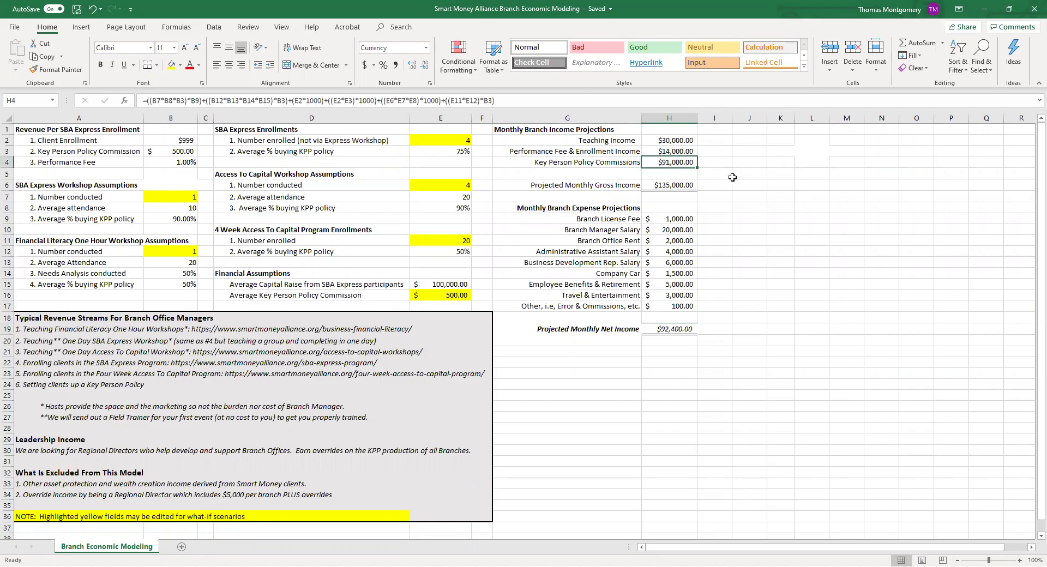